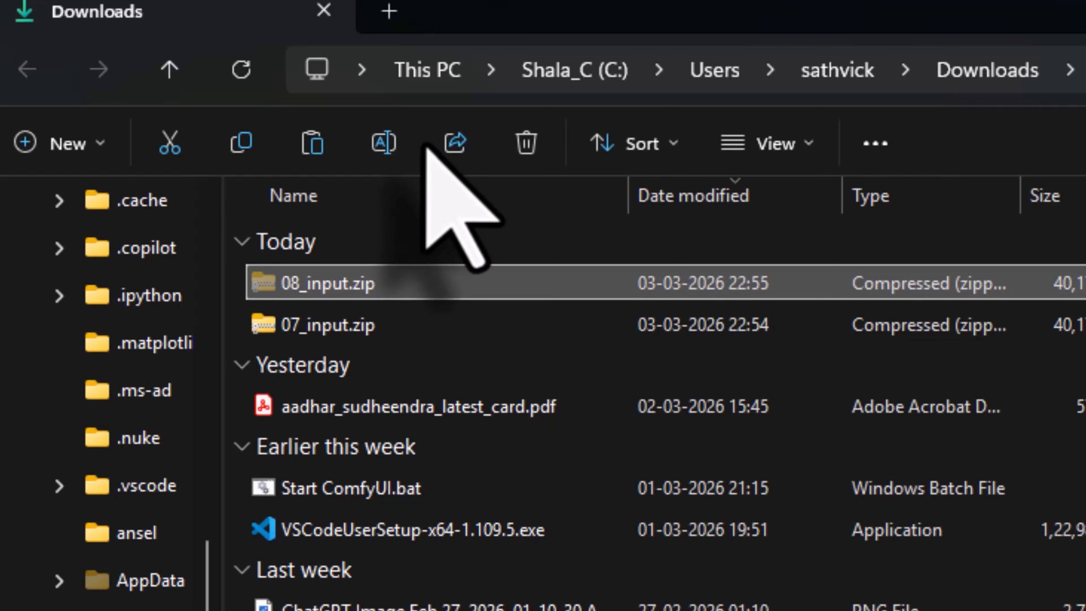
Paste the copied 08_input.zip into the D:\aistudio\inputs folder
{"action": "left_click", "coordinate": [427, 69]}
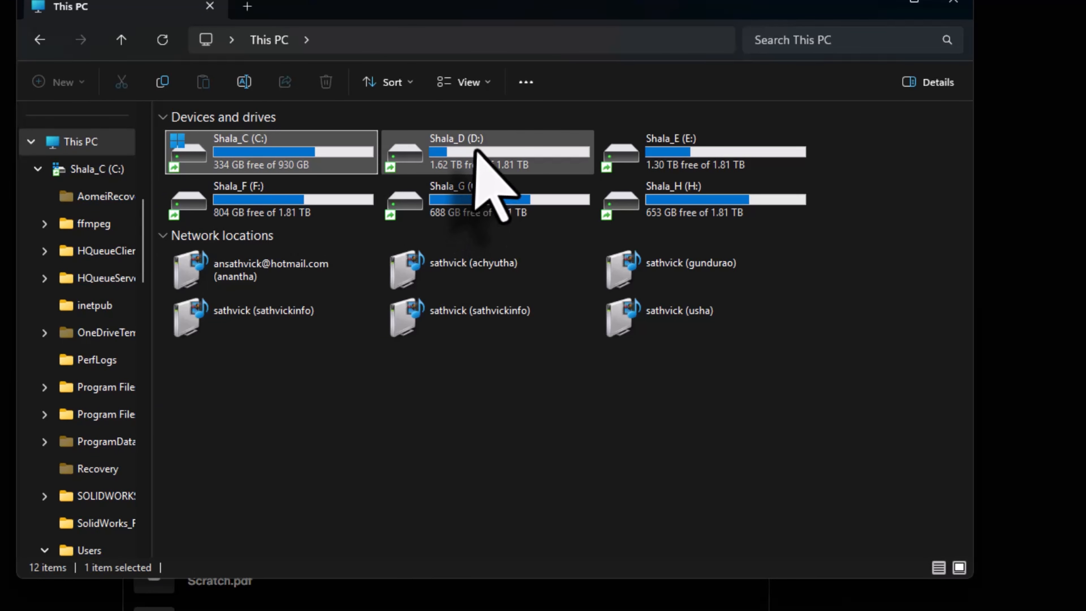
{"action": "double_click", "coordinate": [767, 249]}
{"action": "double_click", "coordinate": [259, 187]}
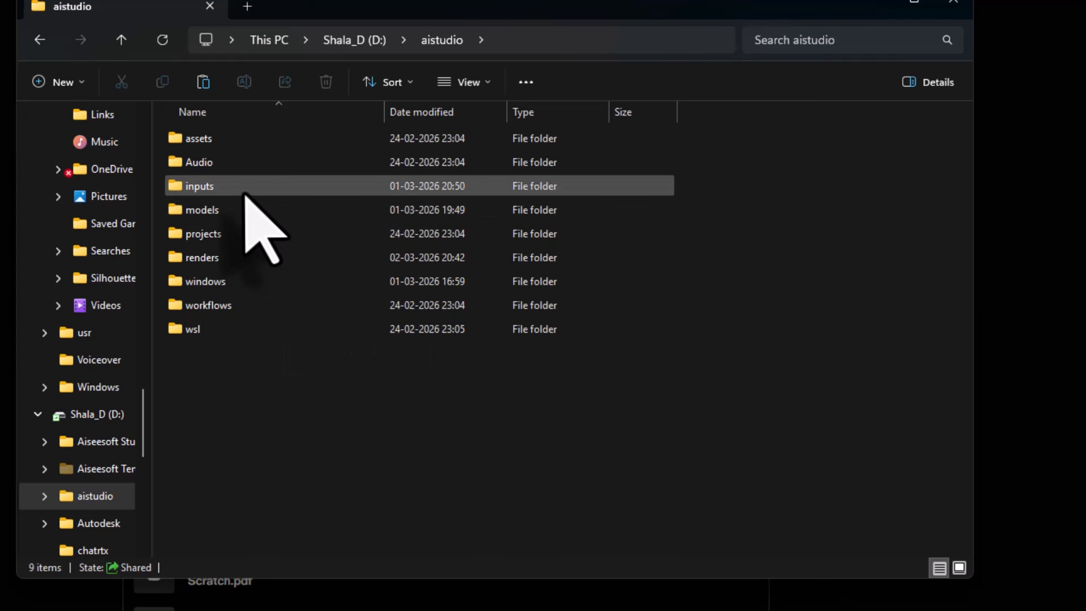
{"action": "double_click", "coordinate": [244, 195]}
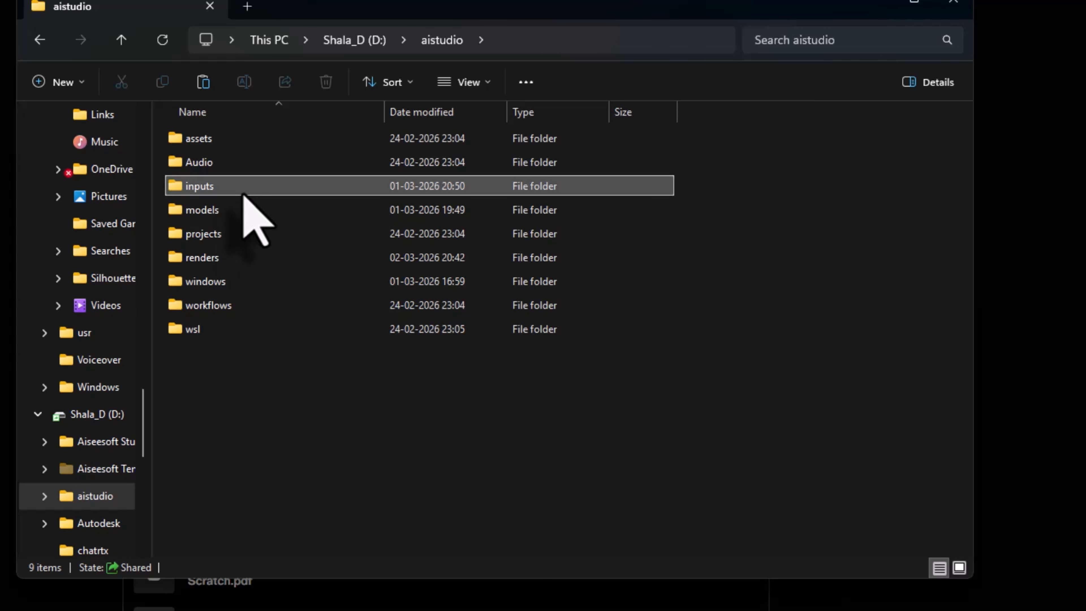
{"action": "right_click", "coordinate": [303, 272]}
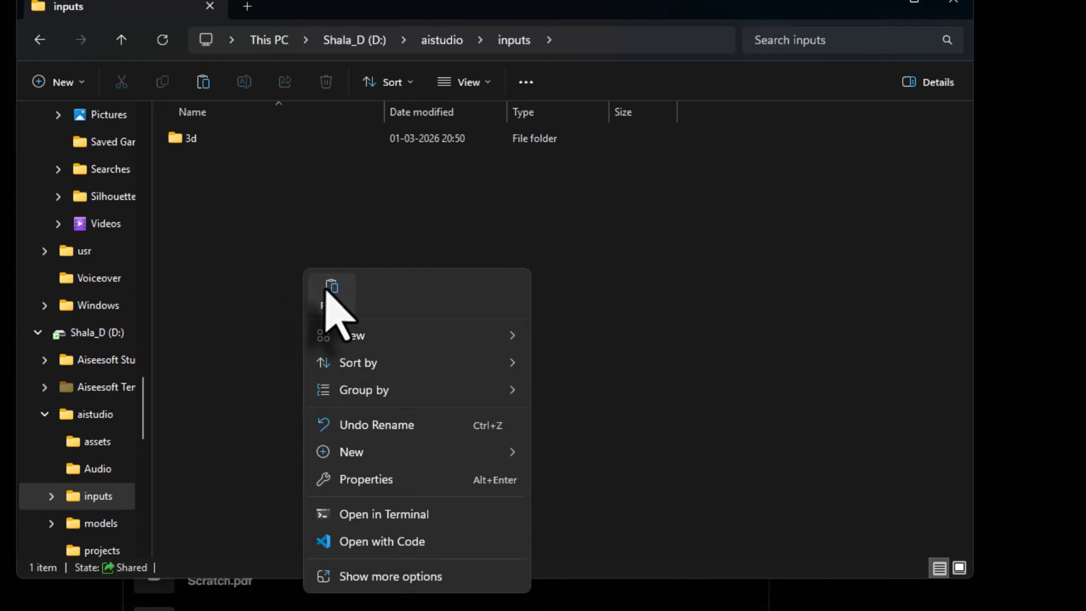
{"action": "left_click", "coordinate": [326, 285]}
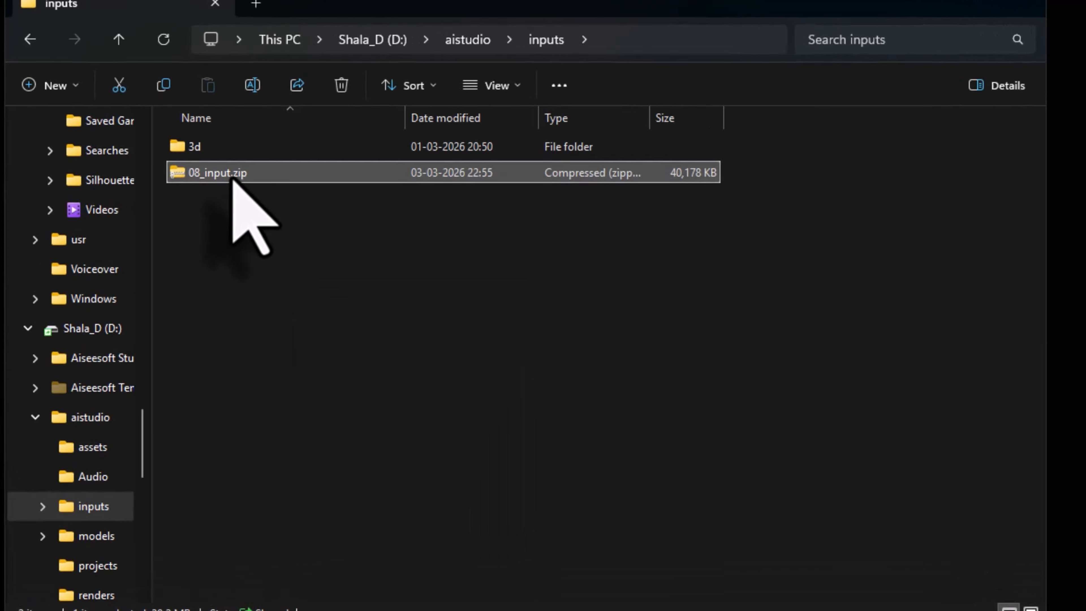
Extract 08_input.zip to the folder D:\aistudio\inputs\08_input
{"action": "right_click", "coordinate": [233, 179]}
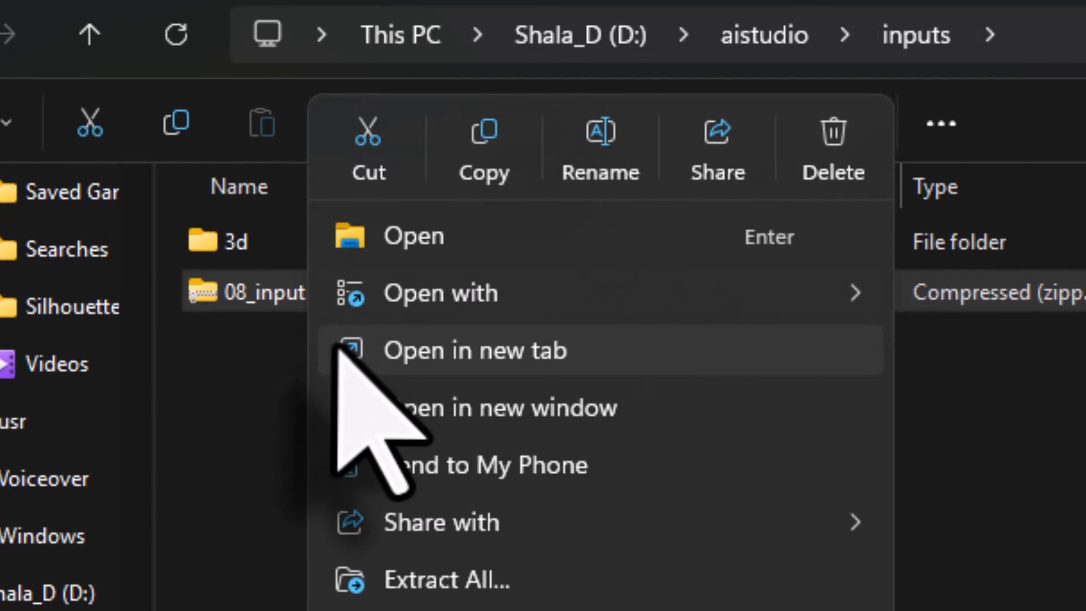
{"action": "left_click", "coordinate": [277, 315]}
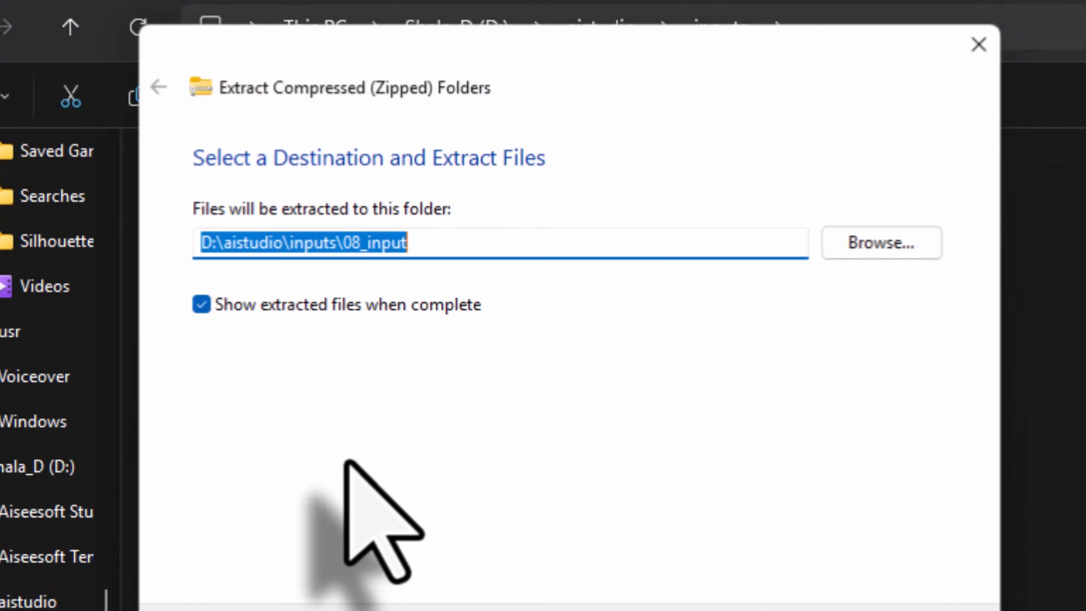
{"action": "left_click", "coordinate": [739, 565]}
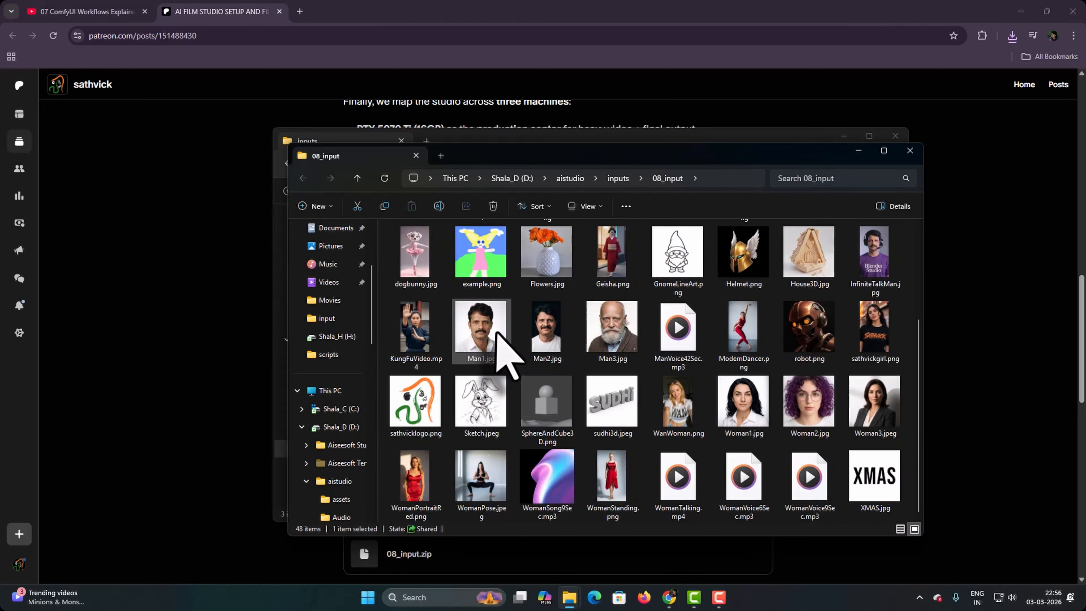
Move everything in the extracted 08_input folder up into its parent inputs folder
{"action": "key", "text": "ctrl+a"}
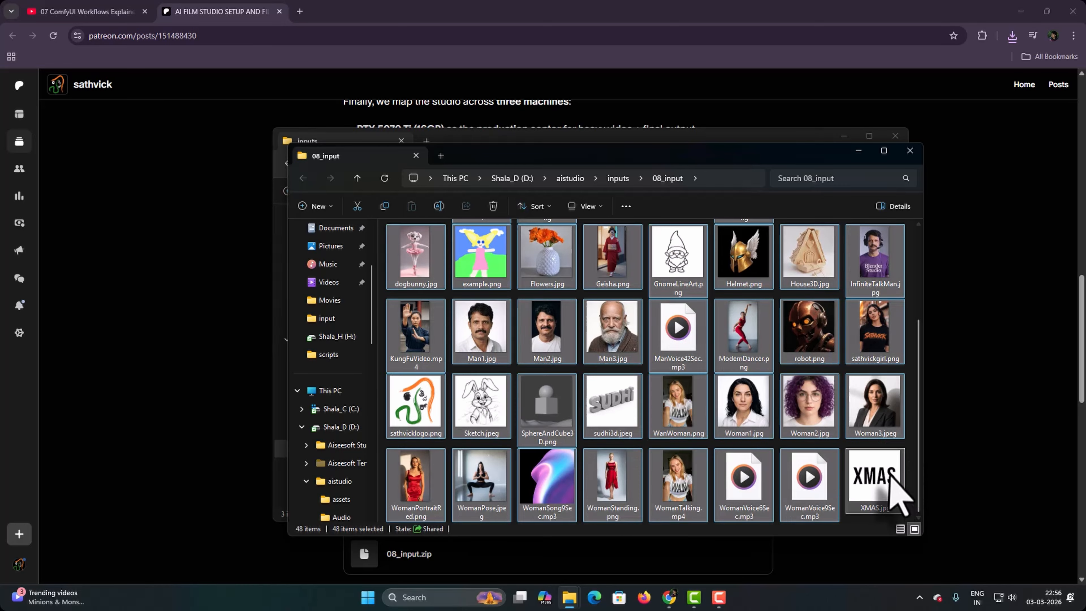
{"action": "scroll", "coordinate": [436, 255], "scroll_direction": "up", "scroll_amount": 3}
{"action": "right_click", "coordinate": [436, 254]}
{"action": "left_click", "coordinate": [460, 267]}
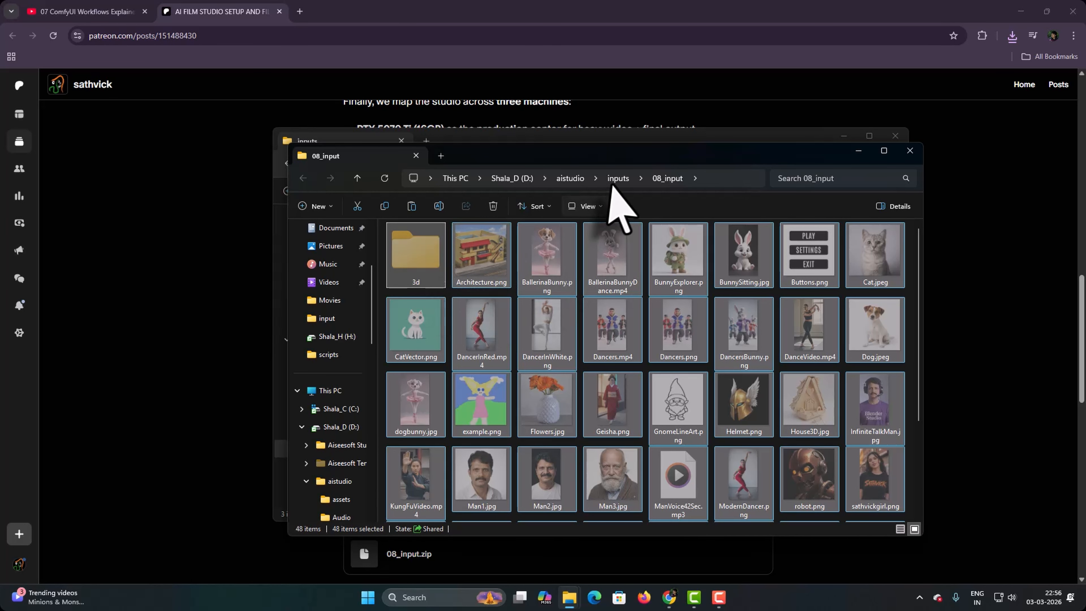
{"action": "left_click", "coordinate": [615, 182]}
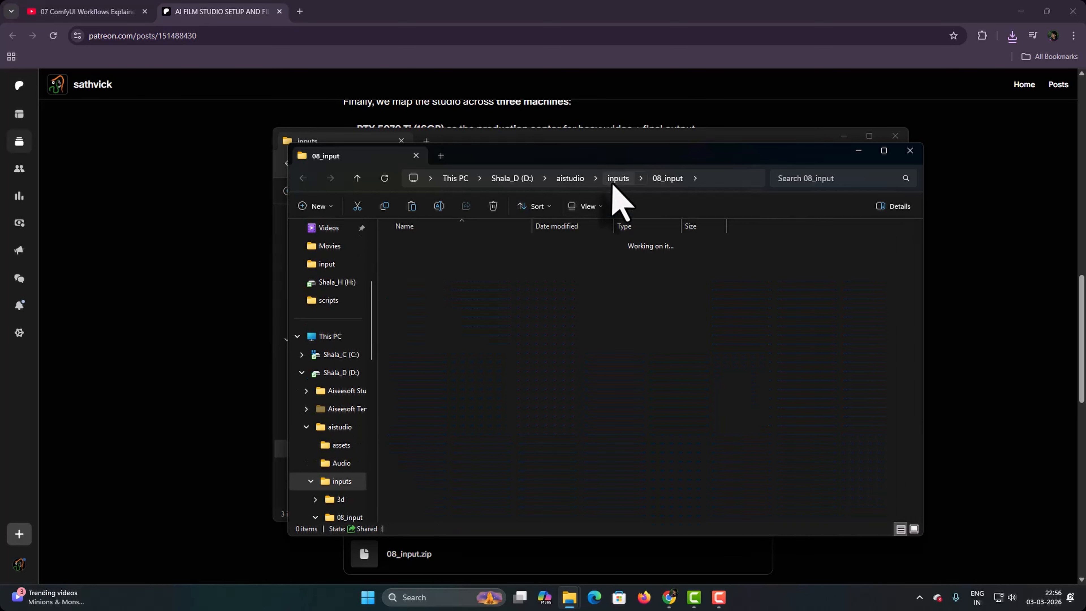
{"action": "right_click", "coordinate": [503, 325]}
{"action": "left_click", "coordinate": [518, 348]}
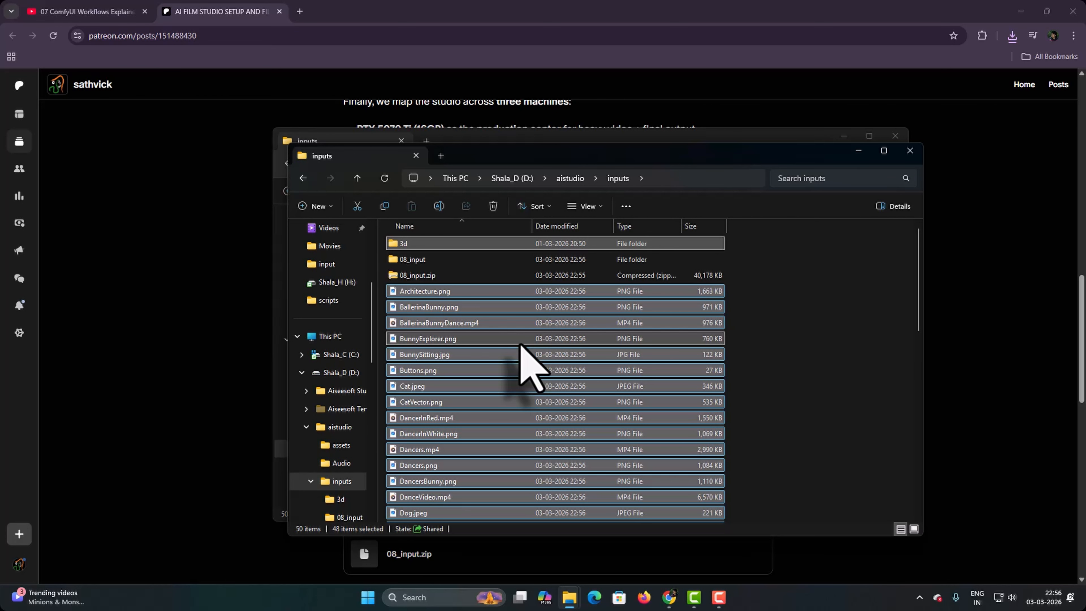
Delete the 08_input folder and 08_input.zip from the inputs folder
{"action": "left_click", "coordinate": [418, 259]}
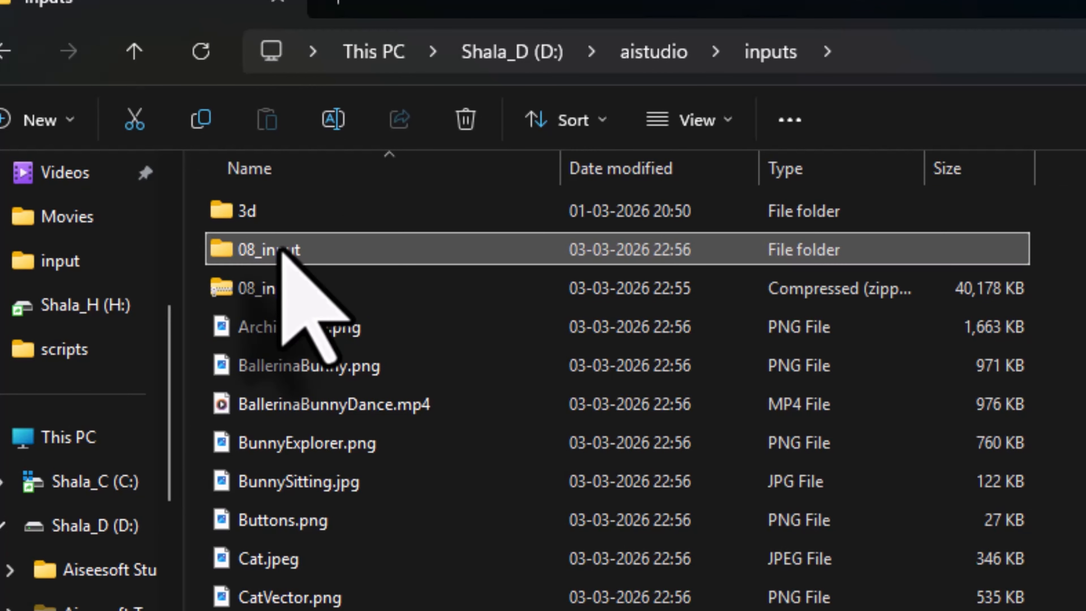
{"action": "left_click", "coordinate": [314, 288], "text": "ctrl"}
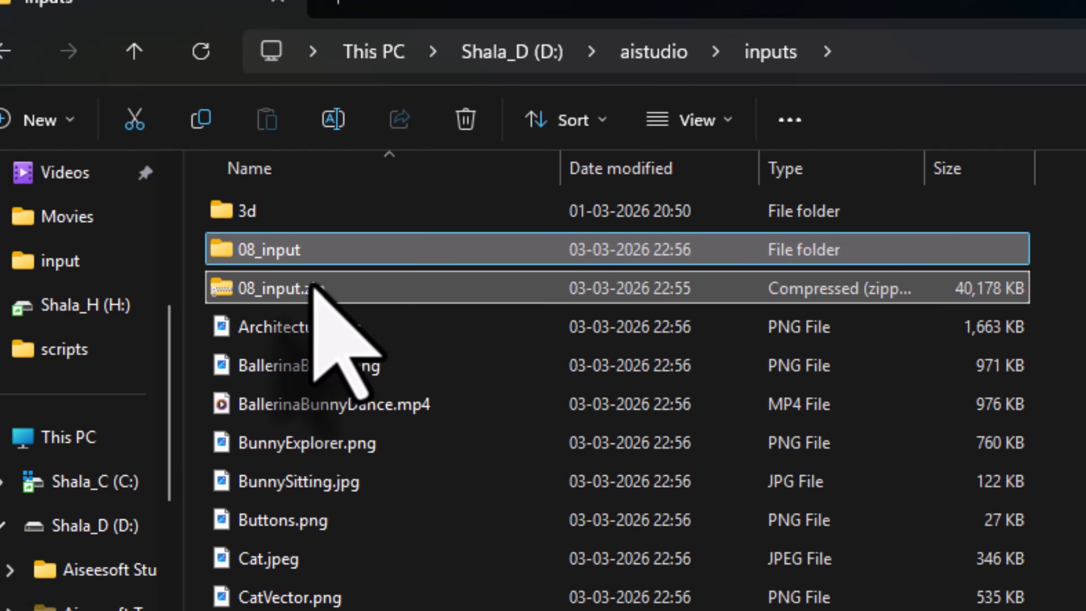
{"action": "key", "text": "Delete"}
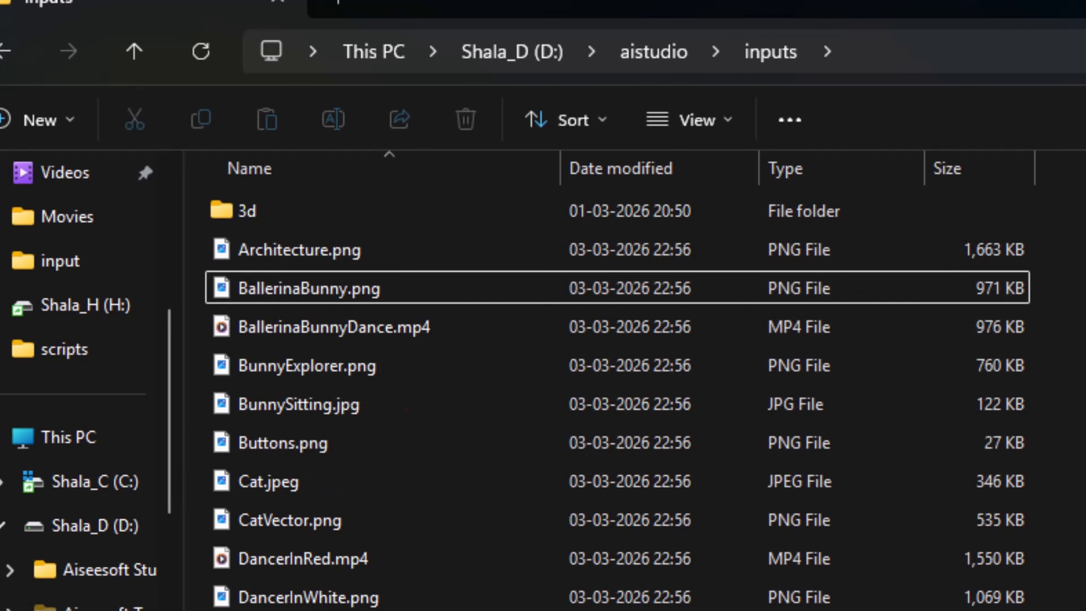
Display the inputs folder as large icons and look through its sample images, videos and audio files
{"action": "right_click", "coordinate": [806, 309]}
{"action": "mouse_move", "coordinate": [833, 318]}
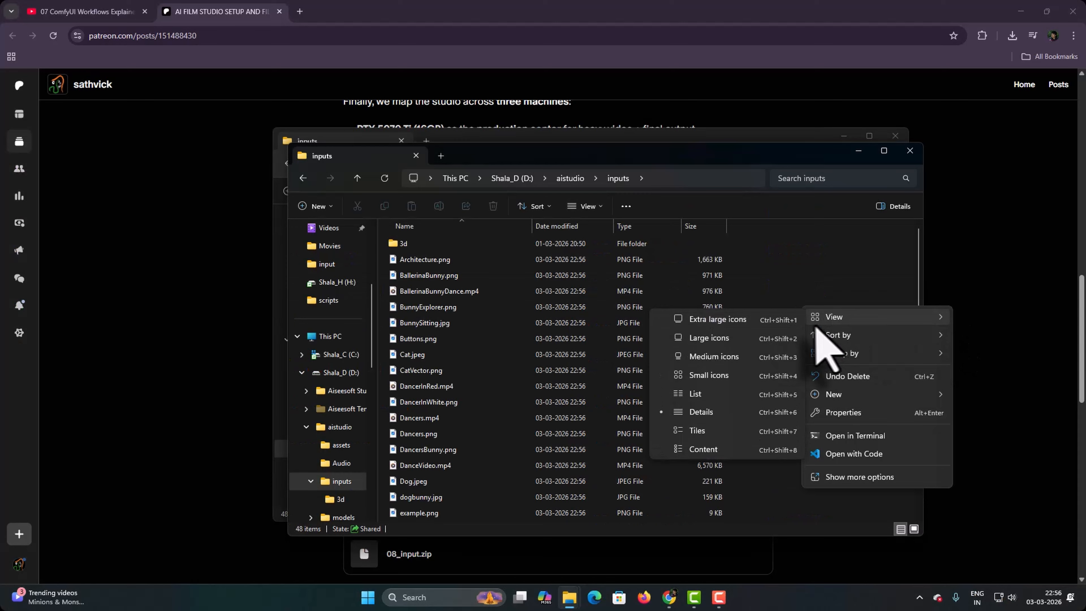
{"action": "left_click", "coordinate": [787, 338]}
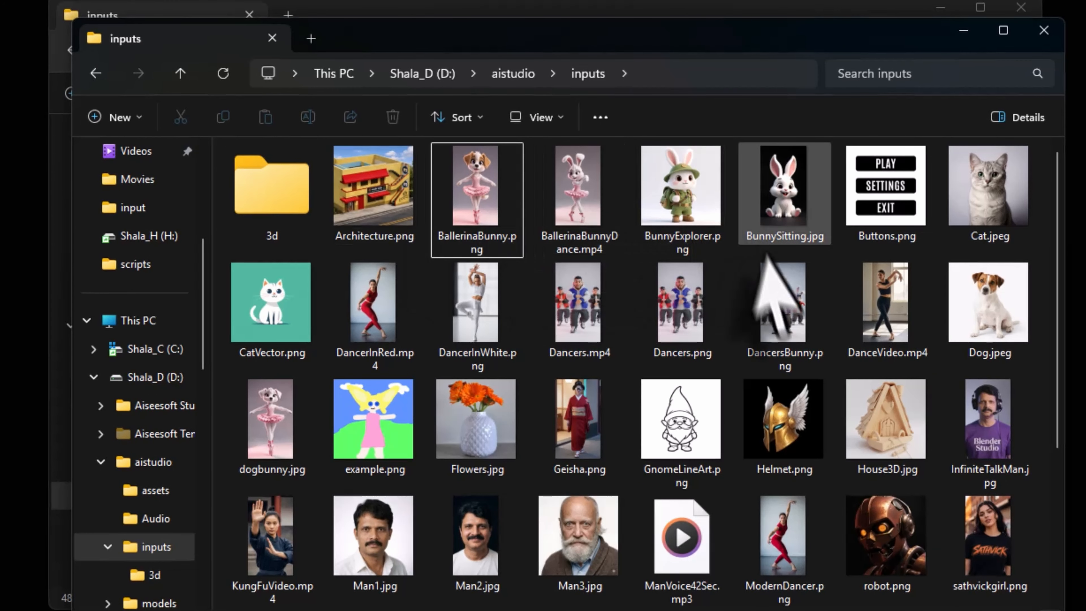
{"action": "scroll", "coordinate": [717, 377], "scroll_direction": "down", "scroll_amount": 3}
{"action": "scroll", "coordinate": [744, 380], "scroll_direction": "up", "scroll_amount": 3}
{"action": "scroll", "coordinate": [744, 380], "scroll_direction": "down", "scroll_amount": 3}
{"action": "scroll", "coordinate": [744, 384], "scroll_direction": "up", "scroll_amount": 3}
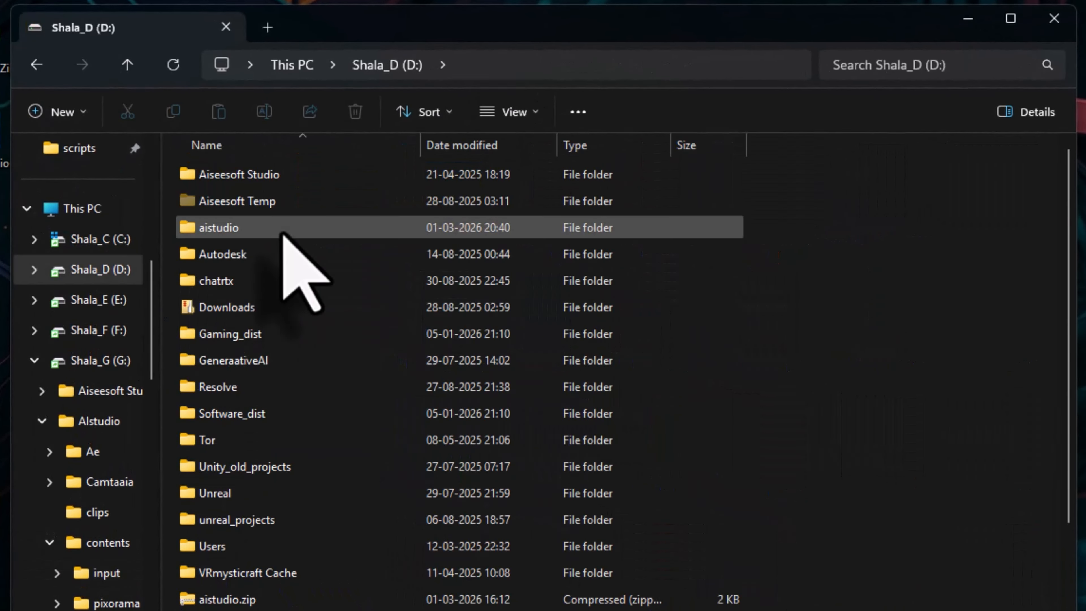
Launch ComfyUI with Start ComfyUI.bat from D:\aistudio\windows\ComfyUI-Easy-Install
{"action": "double_click", "coordinate": [283, 235]}
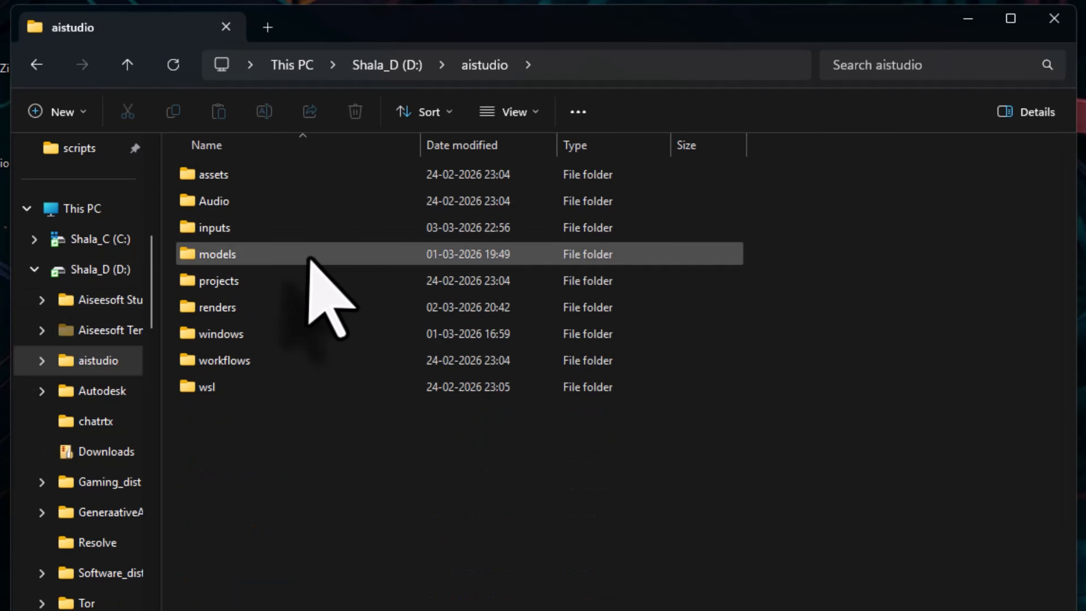
{"action": "double_click", "coordinate": [294, 335]}
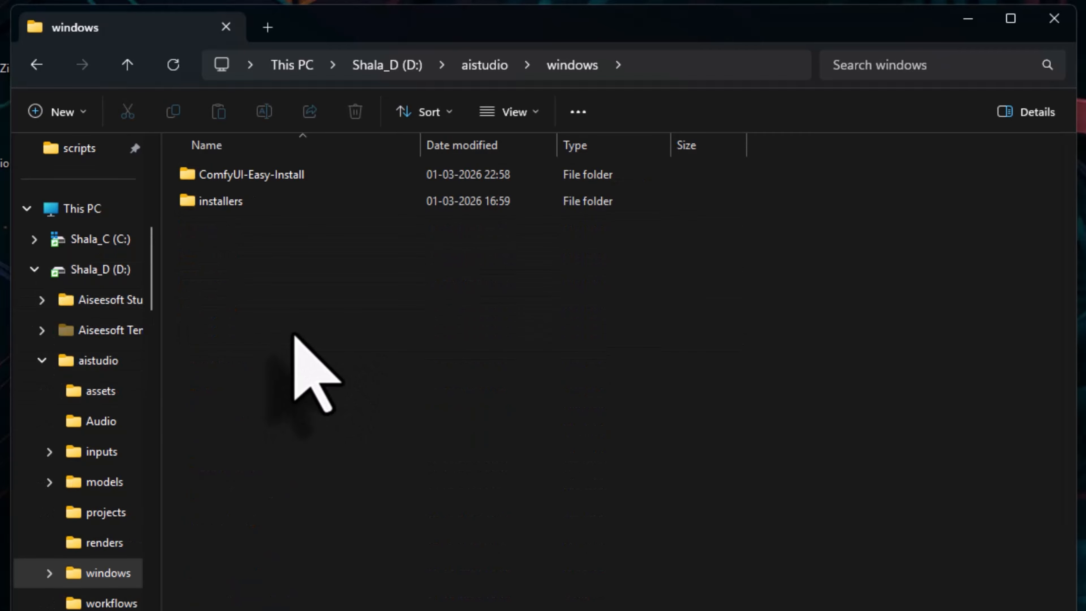
{"action": "double_click", "coordinate": [294, 173]}
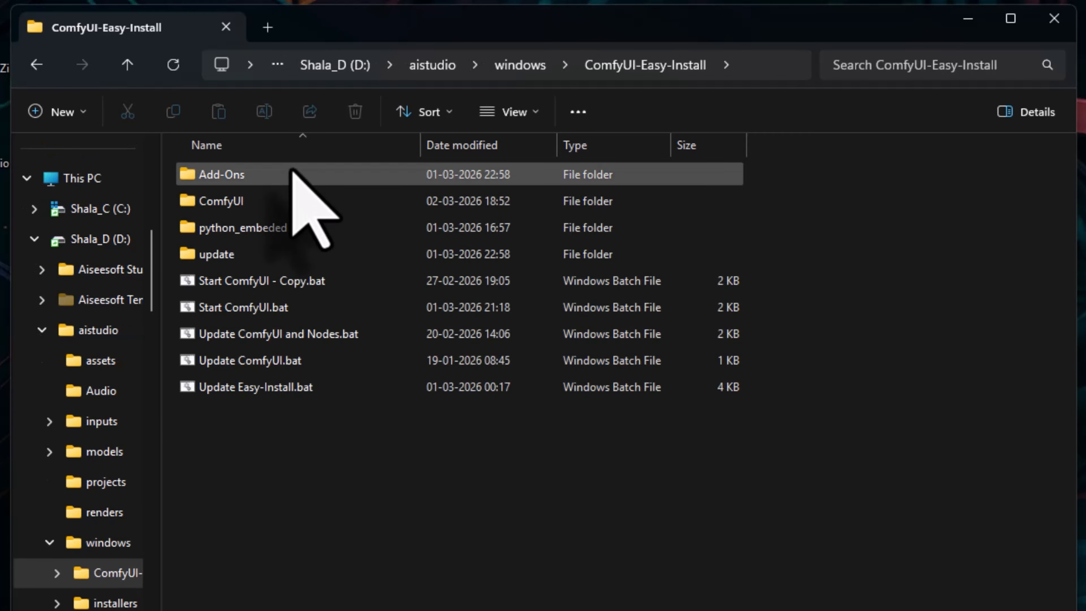
{"action": "double_click", "coordinate": [250, 308]}
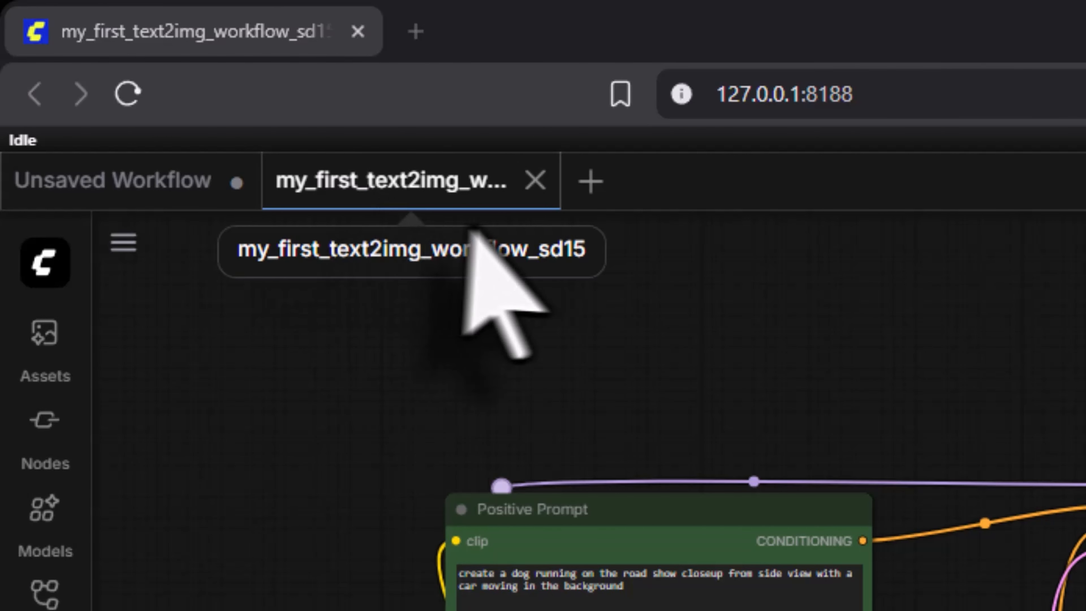
Close the my_first_text2img_workflow_sd15 workflow and create a new blank workflow
{"action": "left_click", "coordinate": [534, 181]}
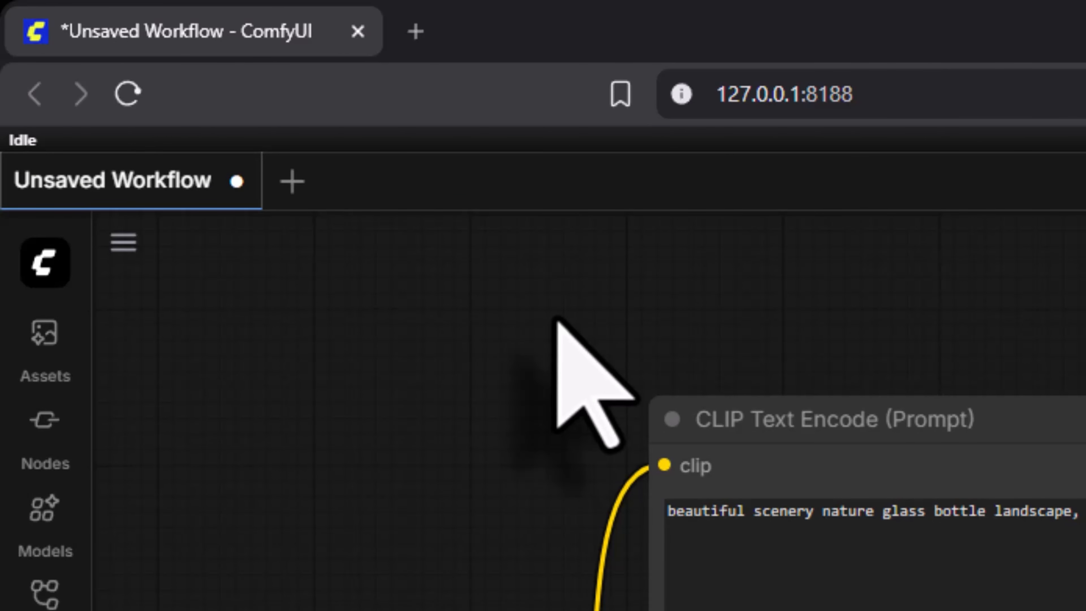
{"action": "left_click", "coordinate": [294, 183]}
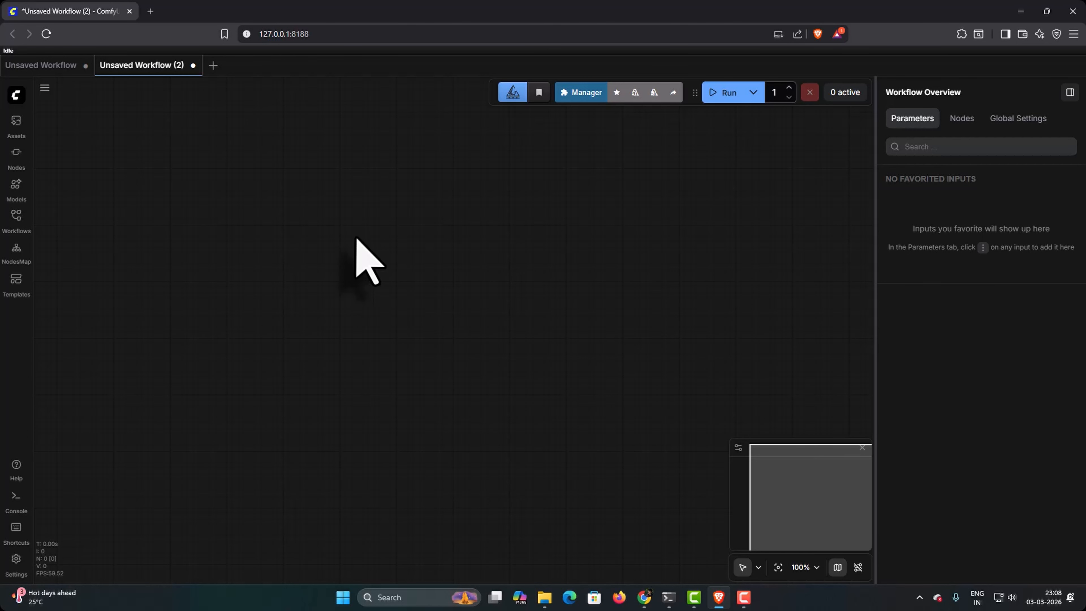
Search the nodes for "load" and add a Load Image node to the blank canvas
{"action": "double_click", "coordinate": [306, 241]}
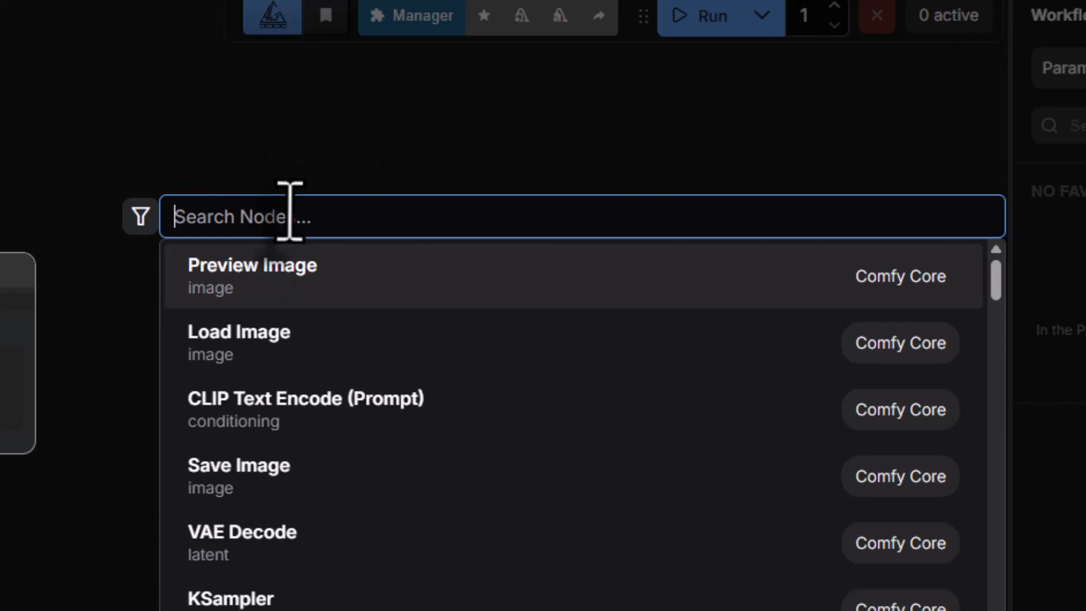
{"action": "type", "text": "load"}
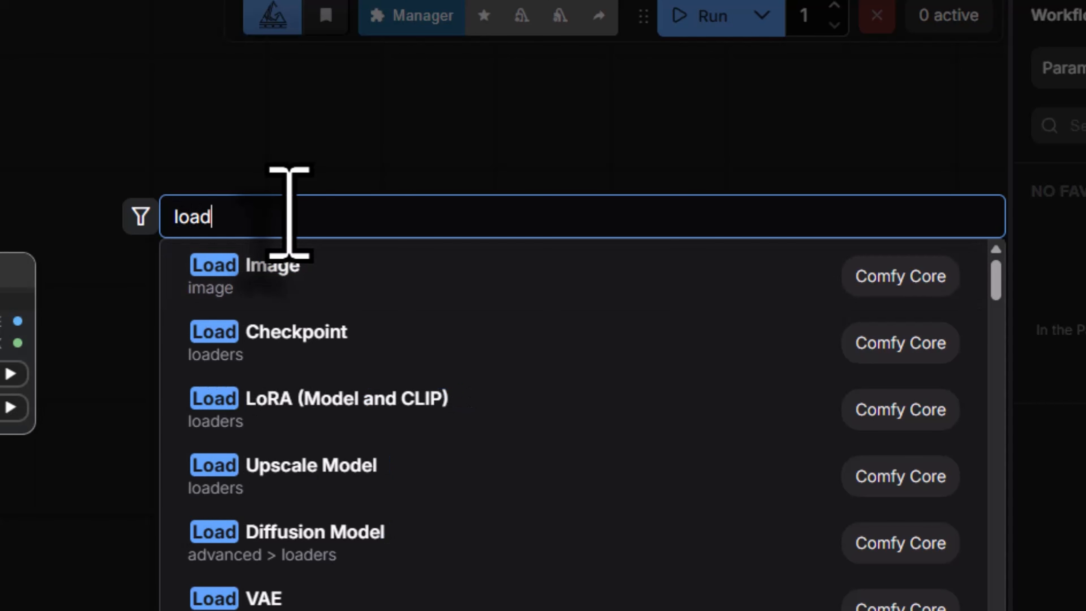
{"action": "left_click", "coordinate": [268, 283]}
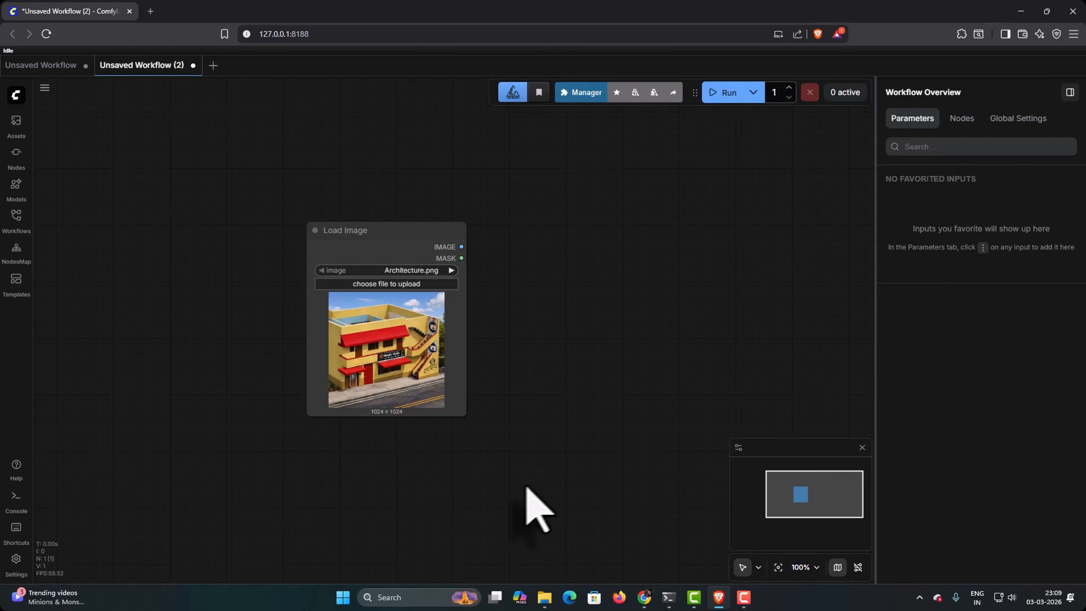
Switch to File Explorer, view the contents of D:\aistudio\inputs, and return to the ComfyUI workflow
{"action": "left_click", "coordinate": [539, 565]}
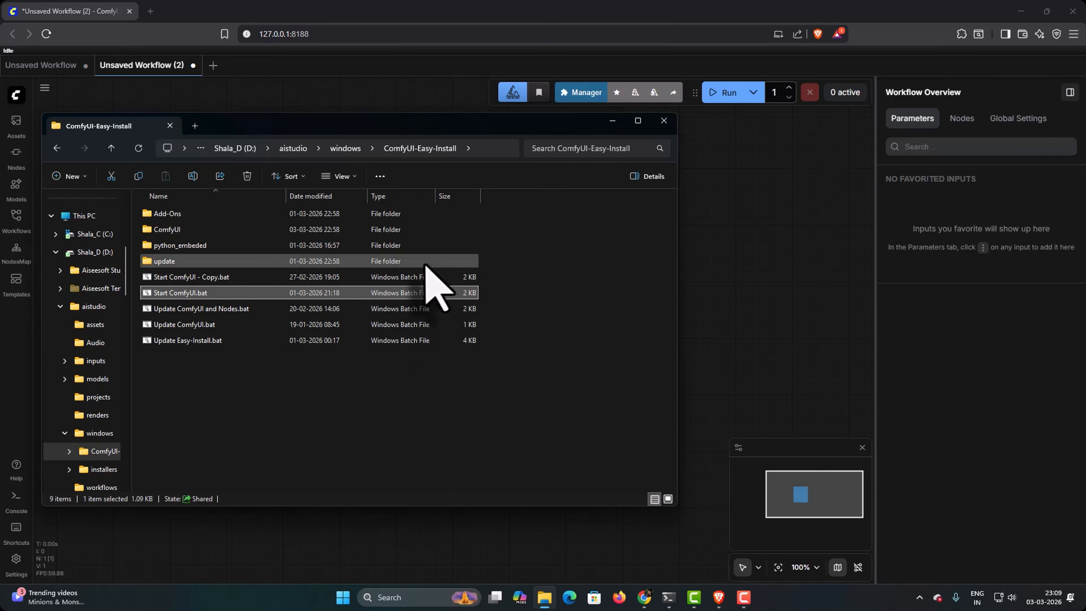
{"action": "left_click", "coordinate": [294, 148]}
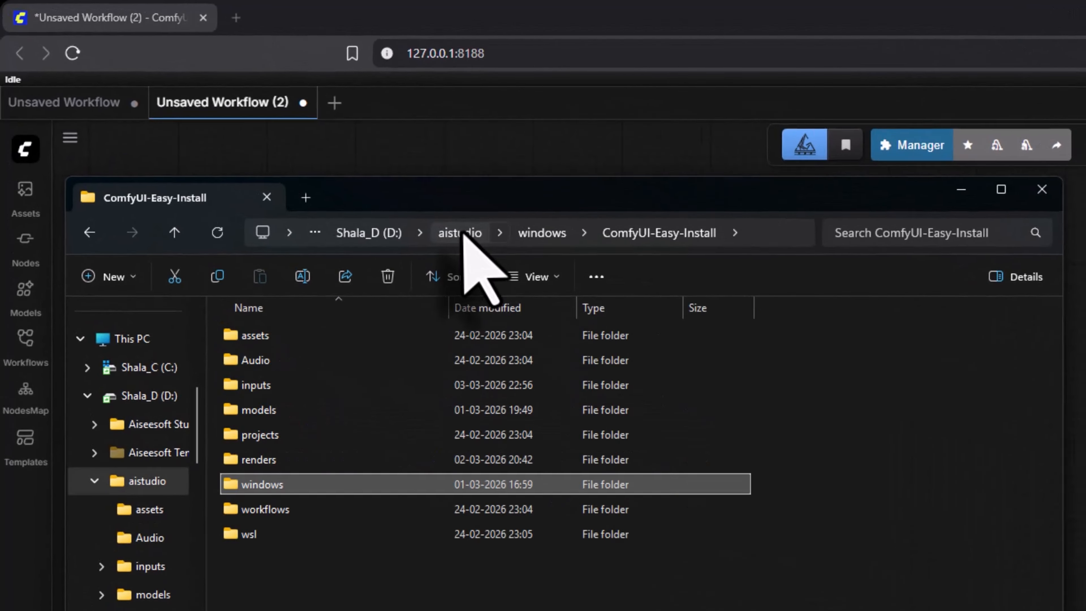
{"action": "double_click", "coordinate": [351, 384]}
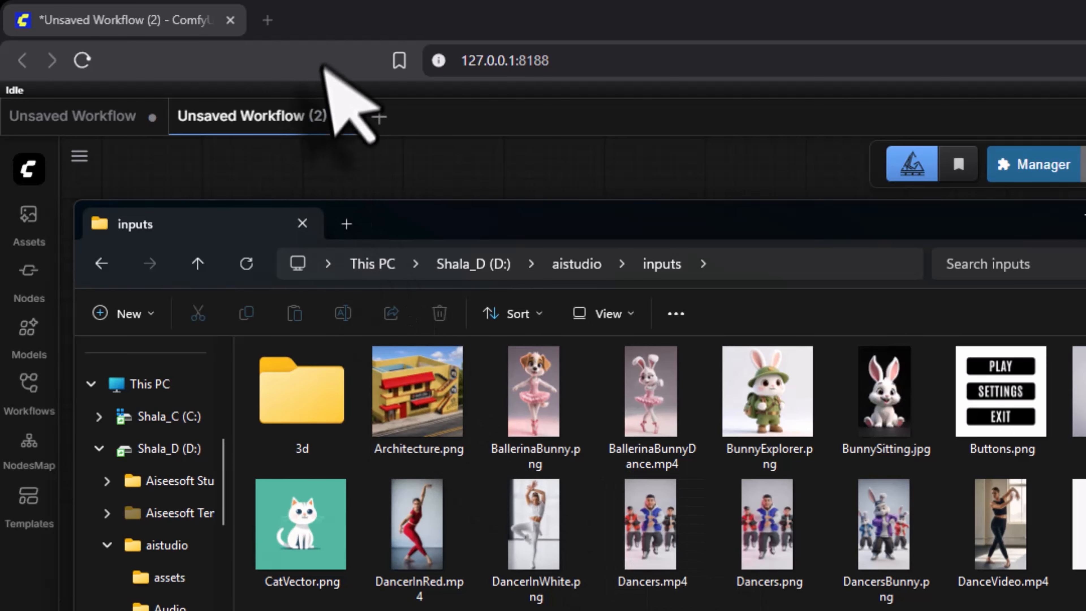
{"action": "left_click", "coordinate": [344, 14]}
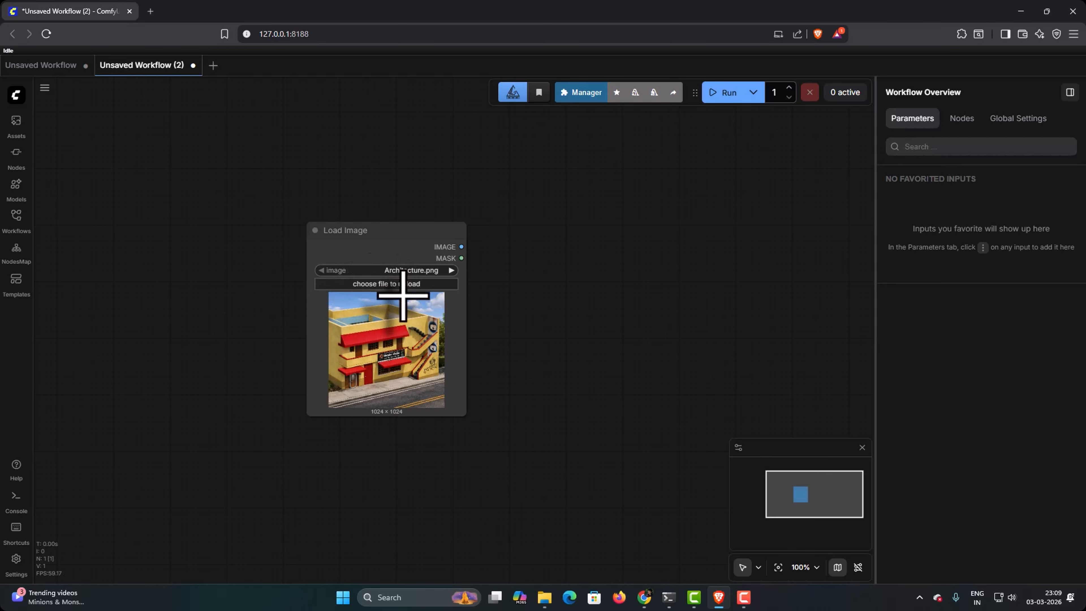
{"action": "left_click", "coordinate": [382, 285]}
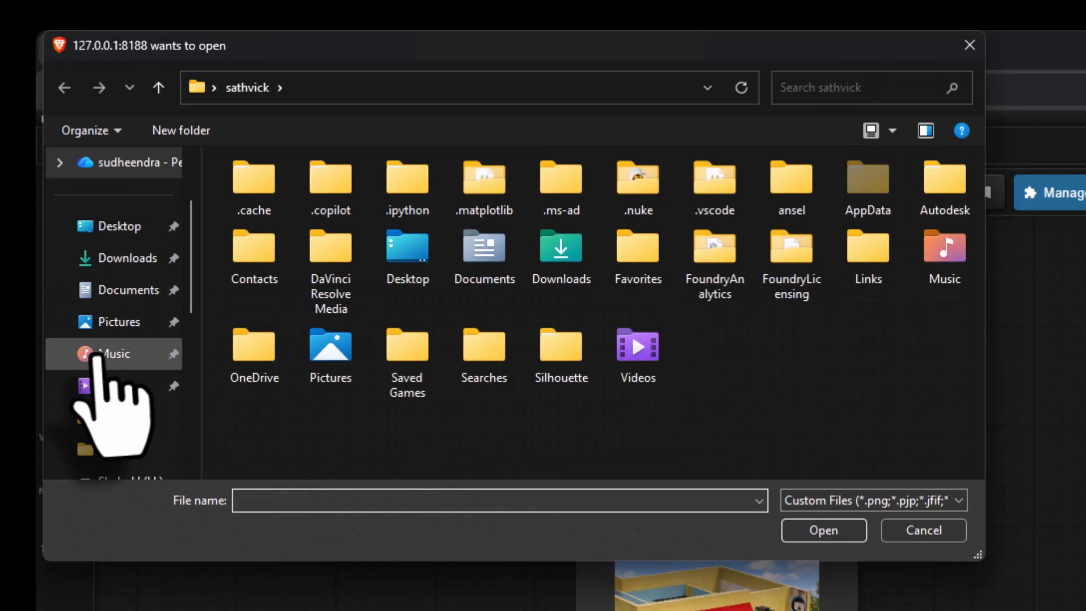
{"action": "scroll", "coordinate": [103, 411], "scroll_direction": "down", "scroll_amount": 3}
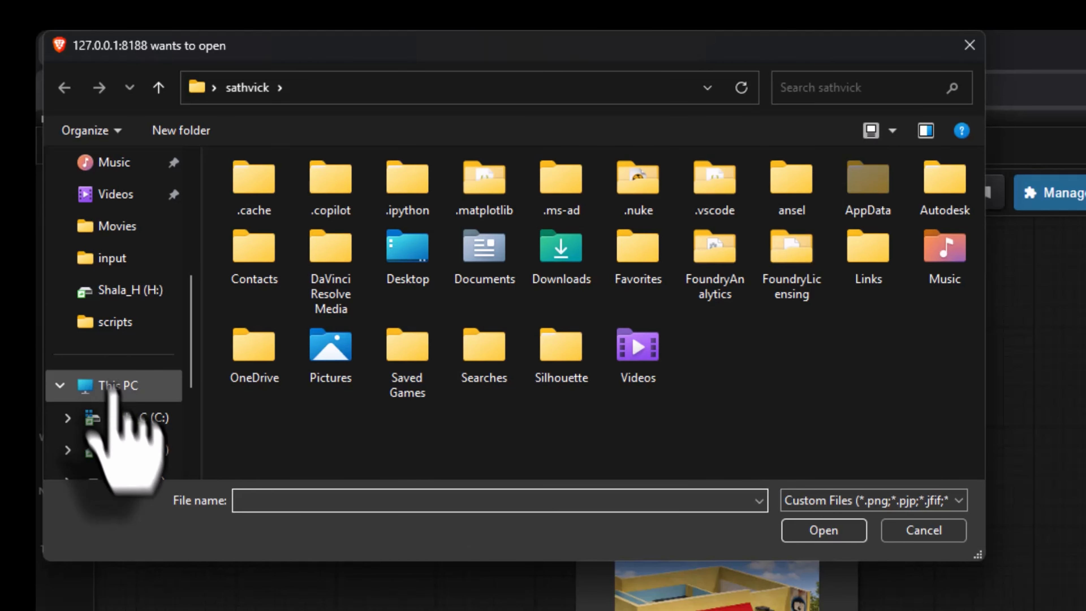
{"action": "left_click", "coordinate": [938, 529]}
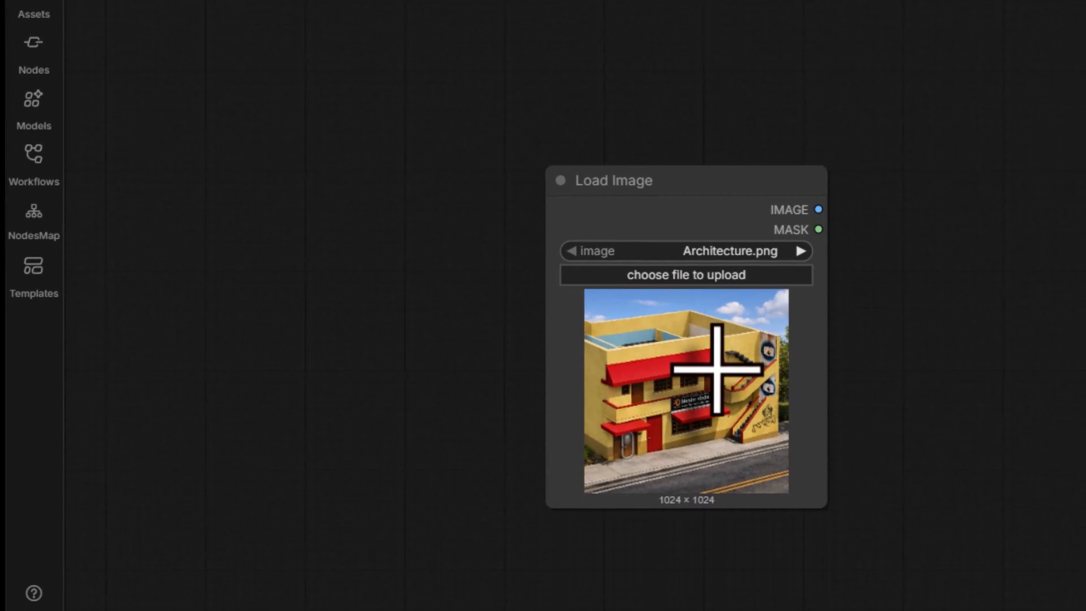
Move the Load Image node up and to the left on the canvas
{"action": "left_click_drag", "start_coordinate": [627, 137], "coordinate": [345, 58]}
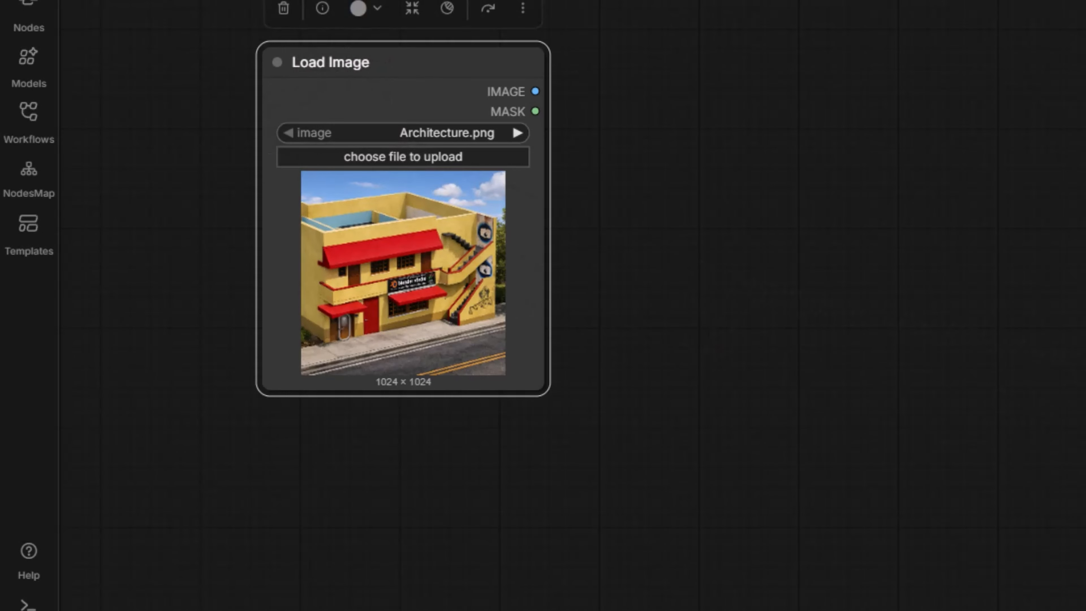
Search the nodes for "invert" and add an Invert Image node beside the Load Image node
{"action": "left_click", "coordinate": [744, 214]}
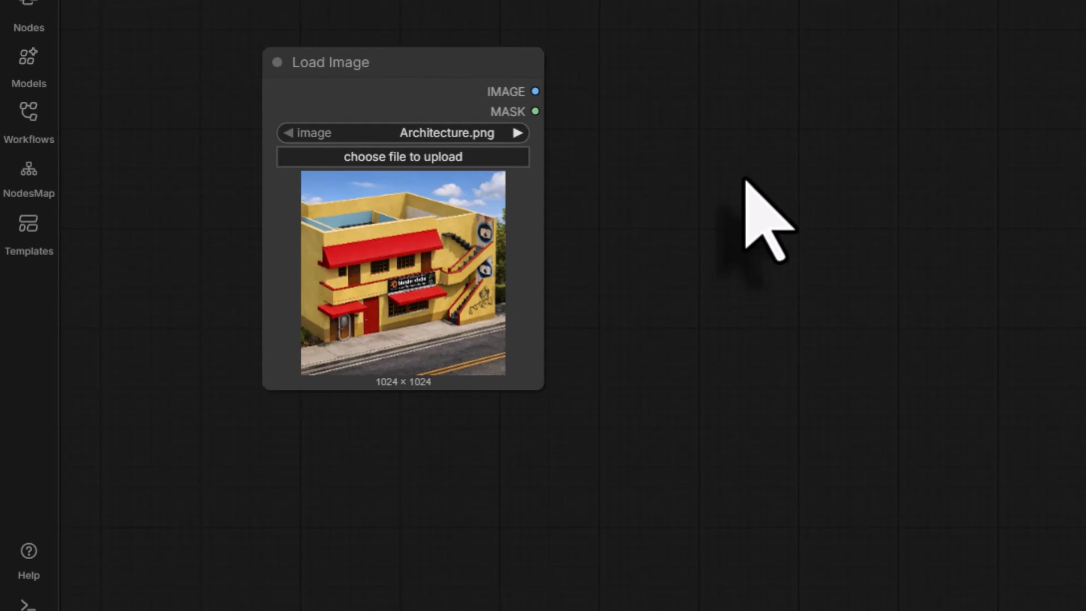
{"action": "double_click", "coordinate": [742, 179]}
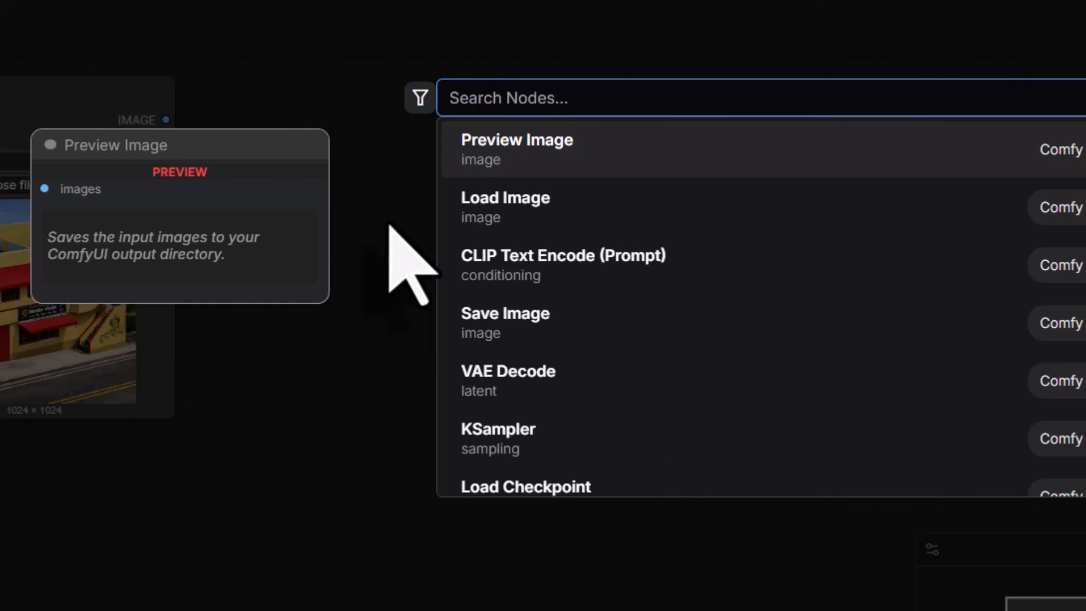
{"action": "type", "text": "invert"}
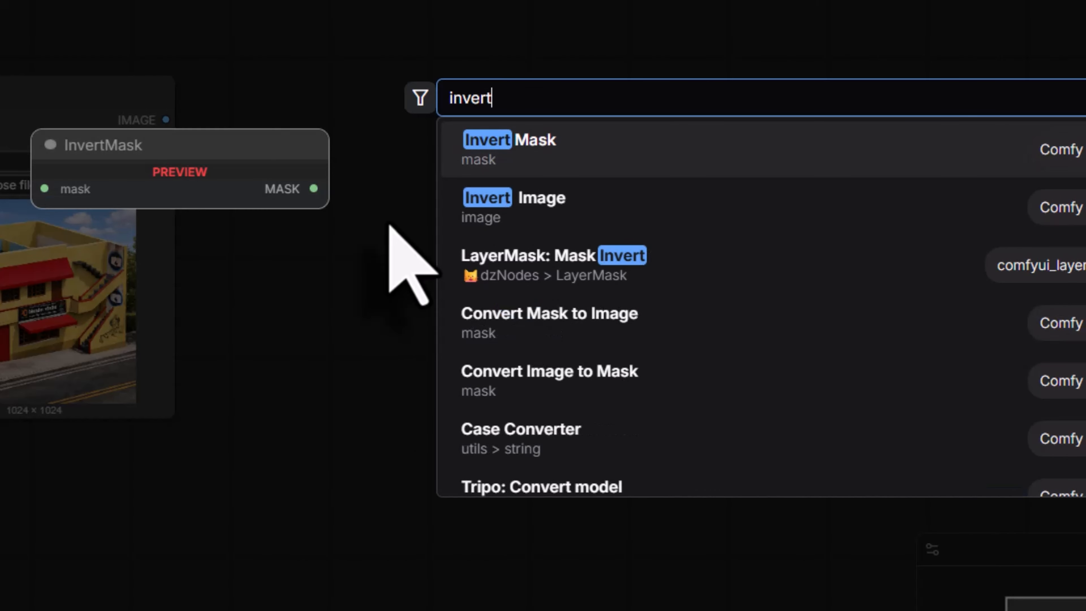
{"action": "left_click", "coordinate": [544, 211]}
{"action": "left_click_drag", "start_coordinate": [419, 179], "coordinate": [369, 31]}
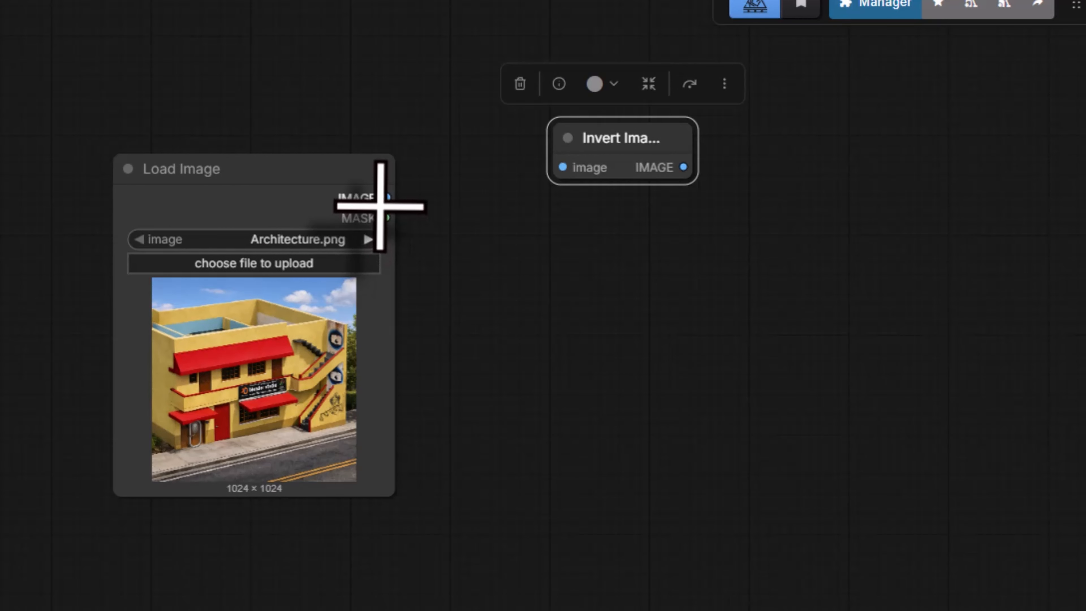
Connect Load Image's IMAGE output to the Invert Image node and attach a new Preview Image node to the Invert Image output
{"action": "left_click_drag", "start_coordinate": [382, 202], "coordinate": [555, 170]}
{"action": "left_click_drag", "start_coordinate": [680, 168], "coordinate": [771, 218]}
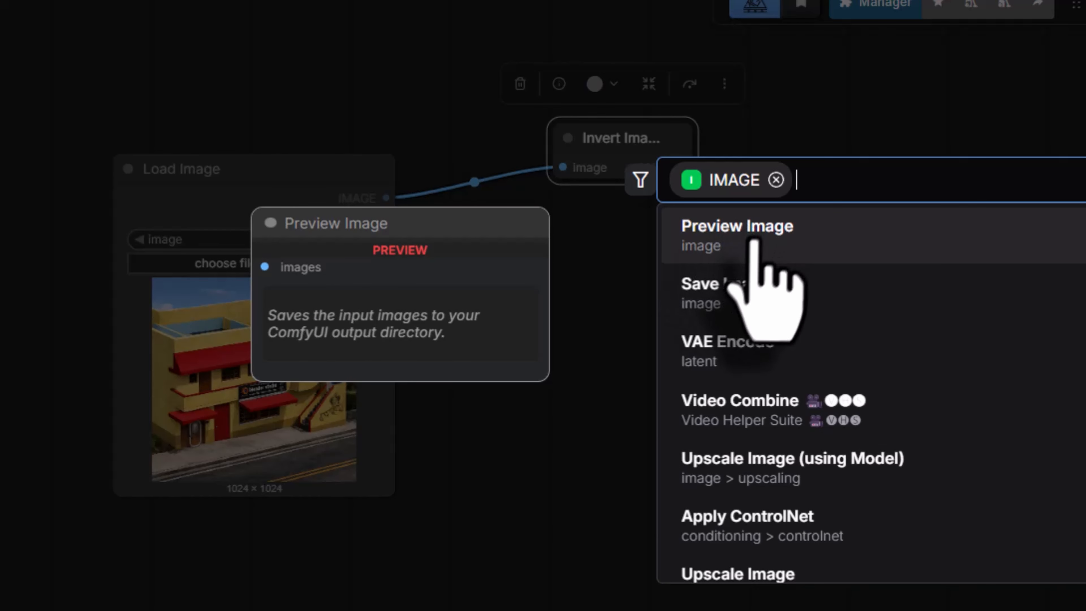
{"action": "left_click", "coordinate": [754, 235]}
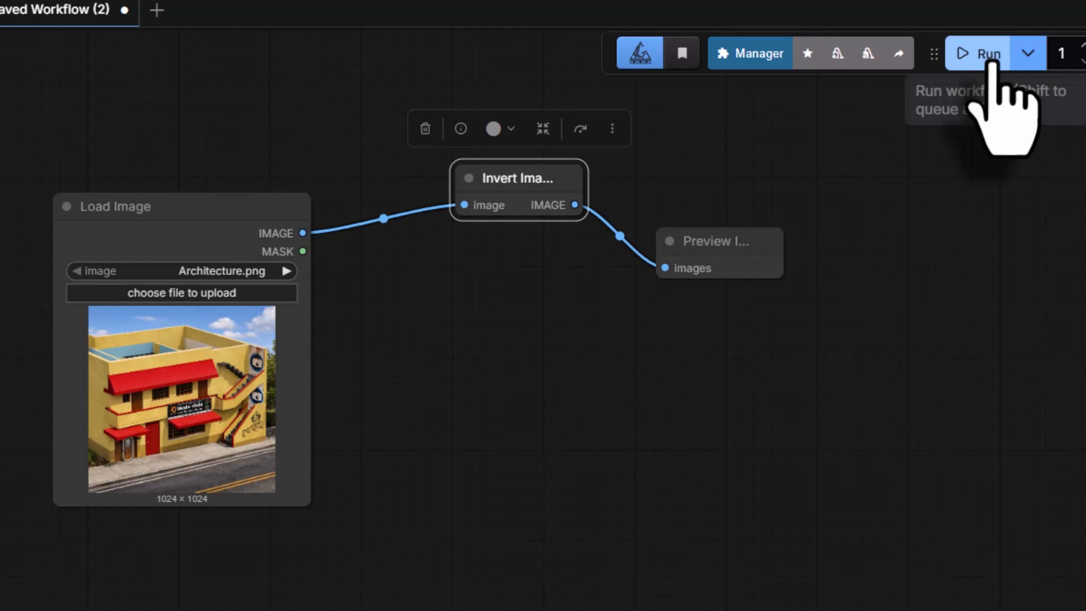
Run the workflow and enlarge the Preview Image node
{"action": "left_click", "coordinate": [990, 64]}
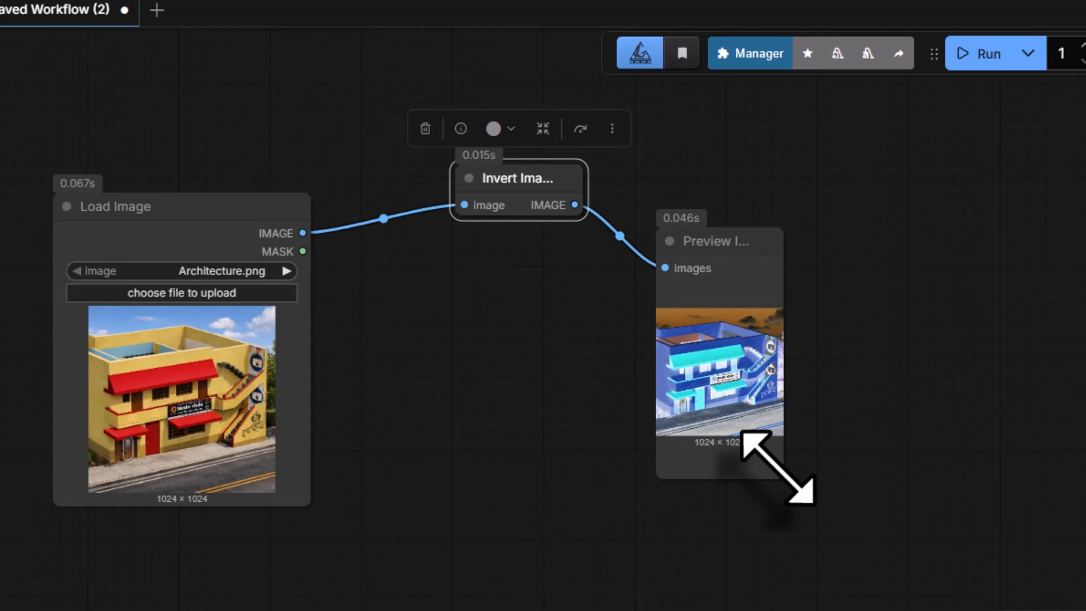
{"action": "left_click_drag", "start_coordinate": [777, 469], "coordinate": [886, 594]}
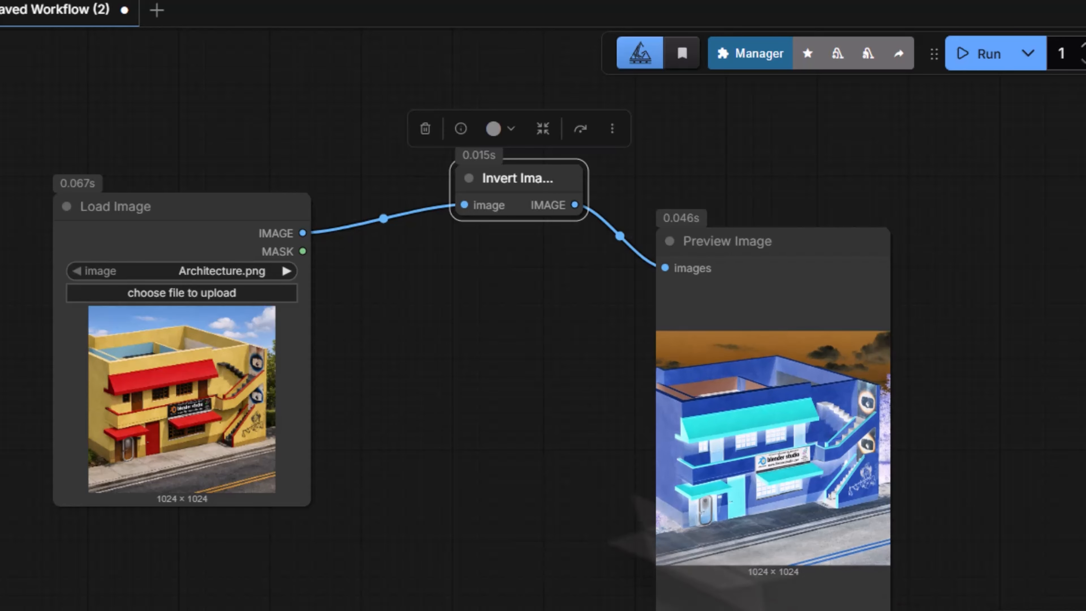
Select the Invert Image and Preview Image nodes together and copy them
{"action": "left_click_drag", "start_coordinate": [373, 129], "coordinate": [919, 608]}
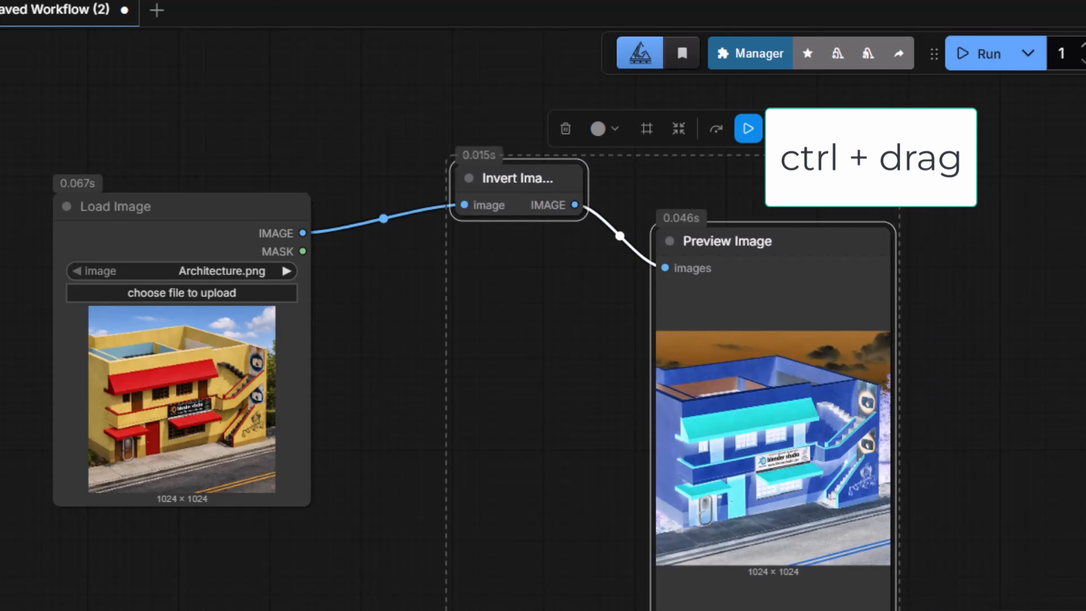
{"action": "key", "text": "ctrl+c"}
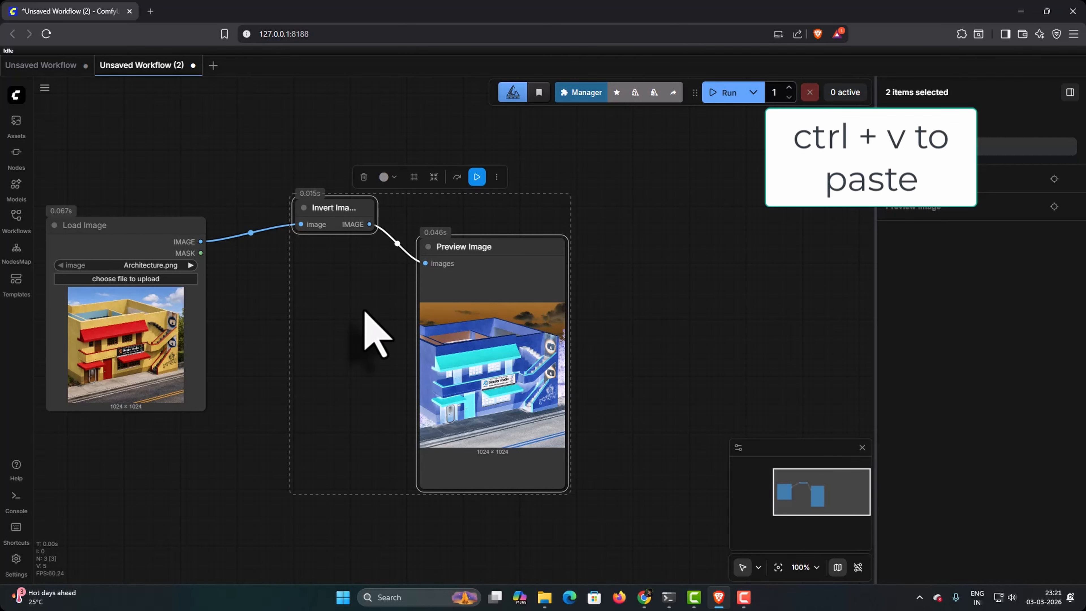
Paste the copied node pair without its incoming connection beyond the first preview, and delete the pasted pair
{"action": "key", "text": "ctrl+v"}
{"action": "left_click_drag", "start_coordinate": [379, 294], "coordinate": [607, 169]}
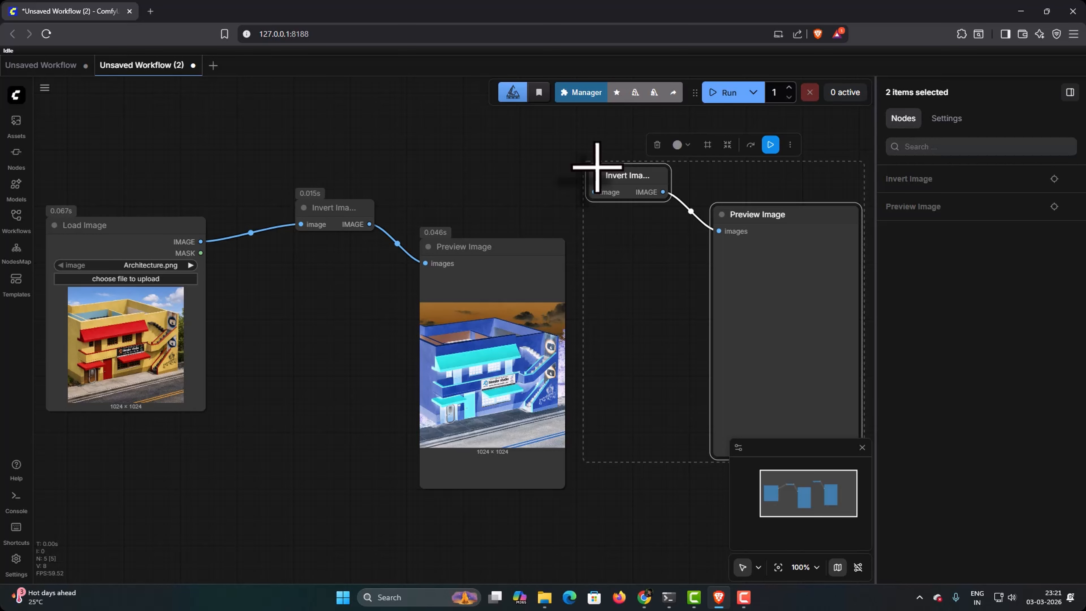
{"action": "key", "text": "Delete"}
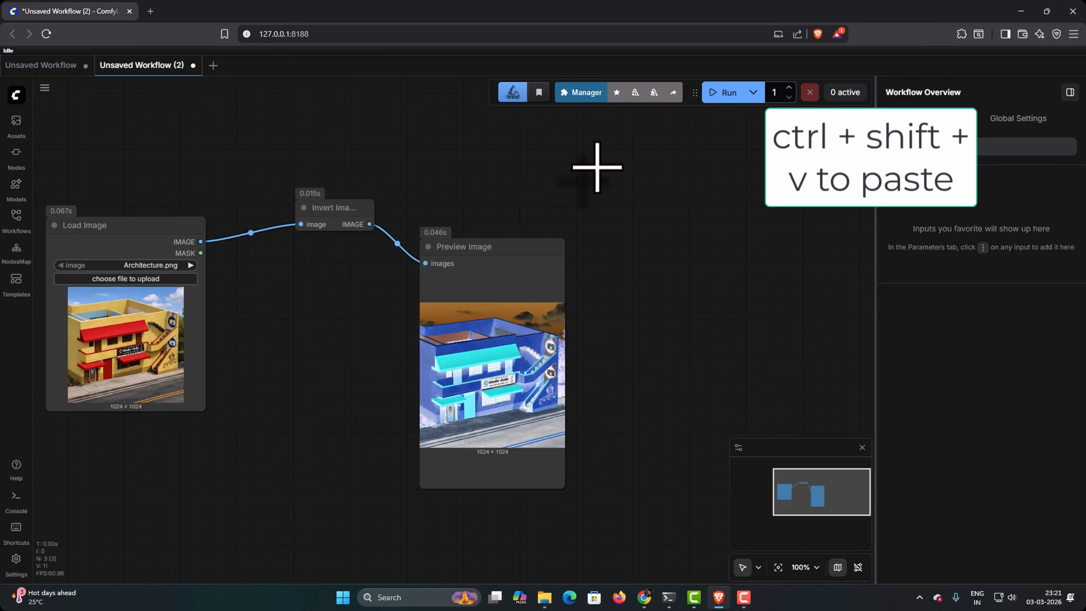
Paste the copied pair with its incoming connection kept, and detach the pasted Invert Image node from Load Image
{"action": "key", "text": "ctrl+shift+v"}
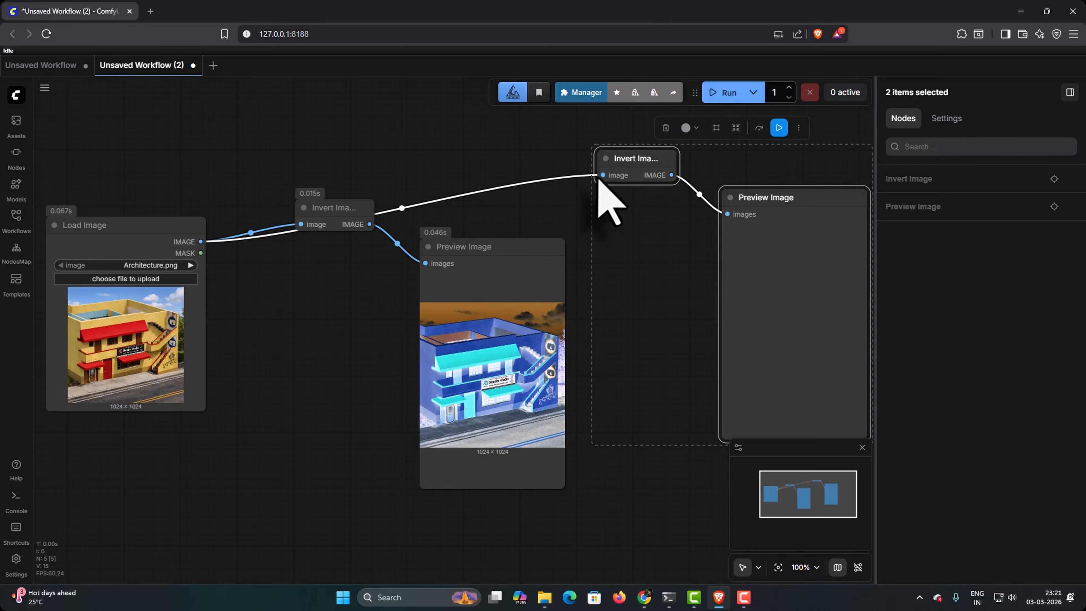
{"action": "left_click_drag", "start_coordinate": [601, 176], "coordinate": [563, 187]}
{"action": "left_click", "coordinate": [403, 147]}
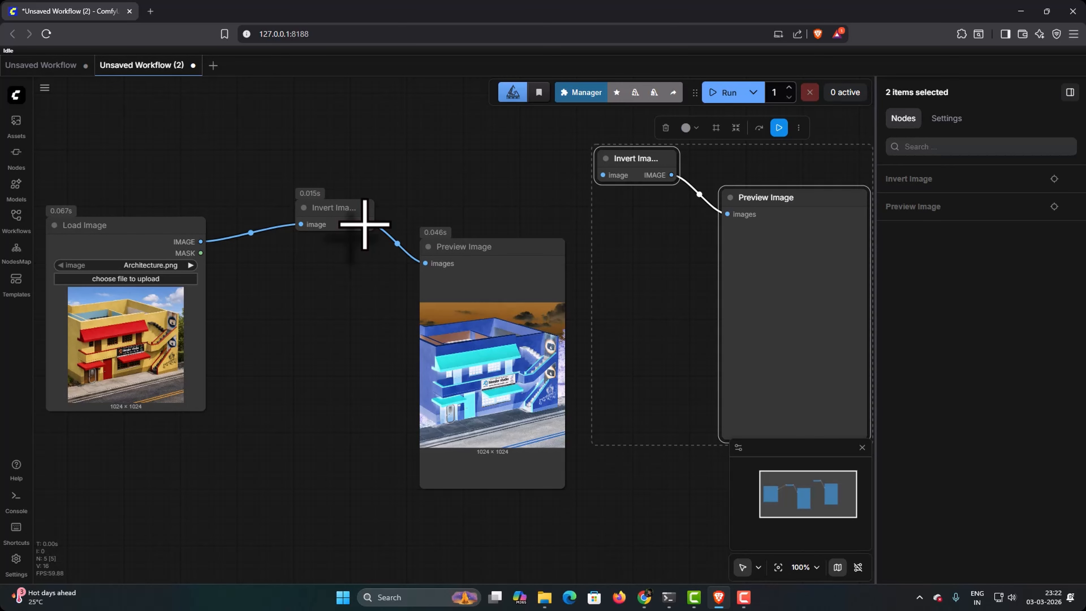
Connect the first Invert Image node's output to the pasted Invert Image node's input and run the workflow
{"action": "left_click_drag", "start_coordinate": [368, 224], "coordinate": [602, 174]}
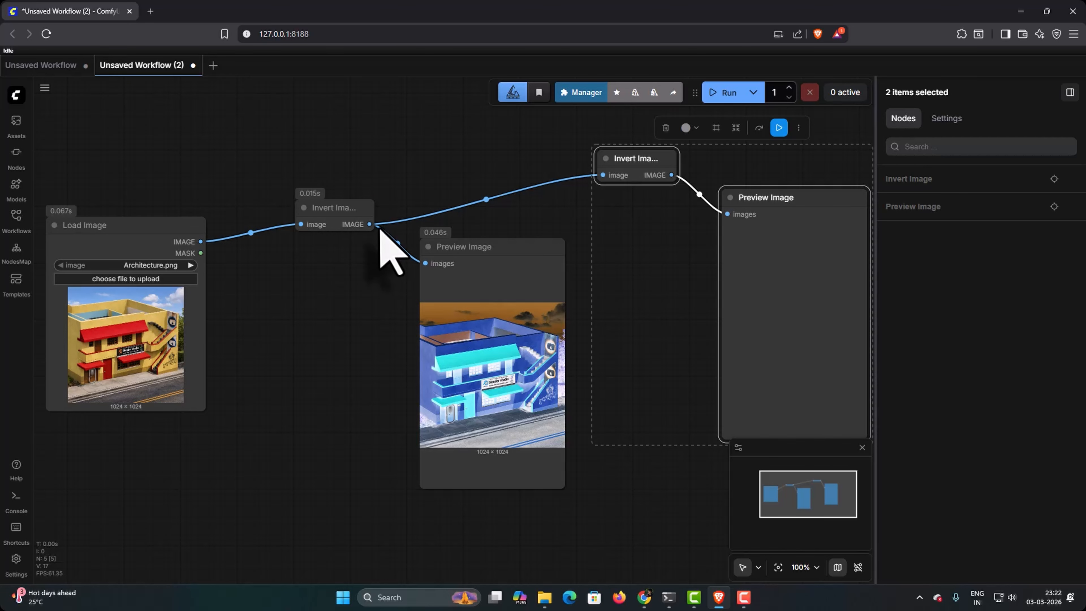
{"action": "scroll", "coordinate": [351, 278], "scroll_direction": "right", "scroll_amount": 2}
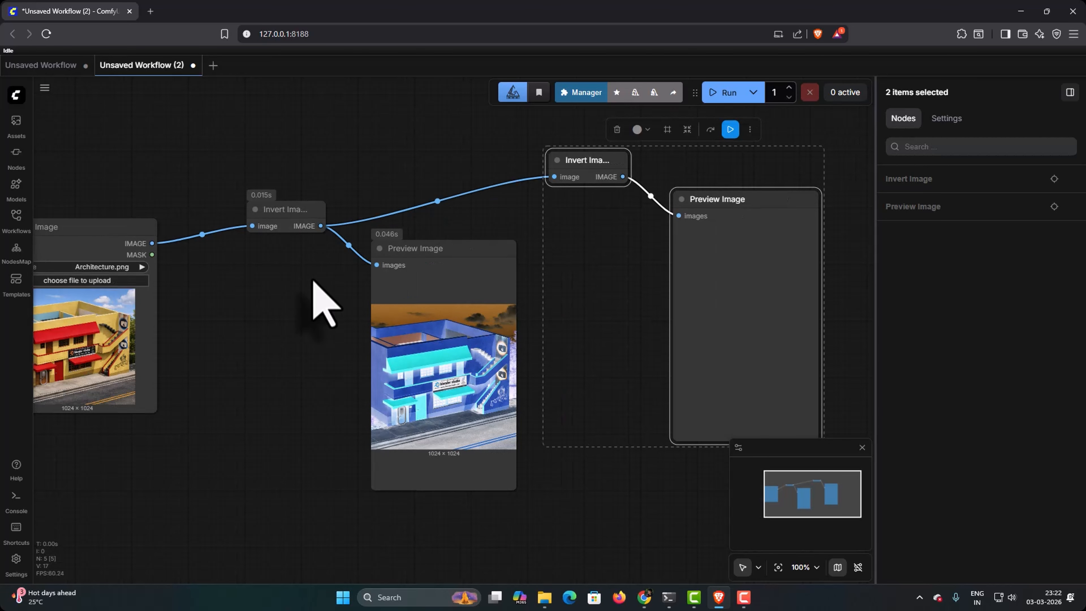
{"action": "left_click", "coordinate": [727, 92]}
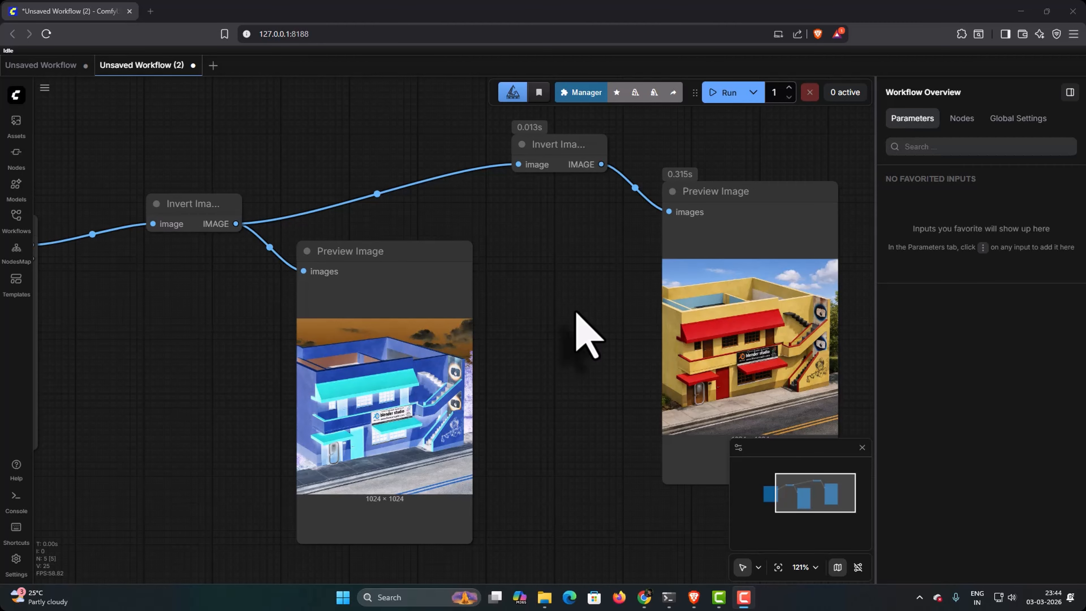
Search for "CROP IMAGE" from the second Invert Image node's output and add a connected Comfy Core Image Crop node
{"action": "left_click_drag", "start_coordinate": [585, 307], "coordinate": [443, 394]}
{"action": "scroll", "coordinate": [516, 389], "scroll_direction": "down", "scroll_amount": 3}
{"action": "left_click_drag", "start_coordinate": [456, 287], "coordinate": [548, 209]}
{"action": "type", "text": "CROP IMAGE"}
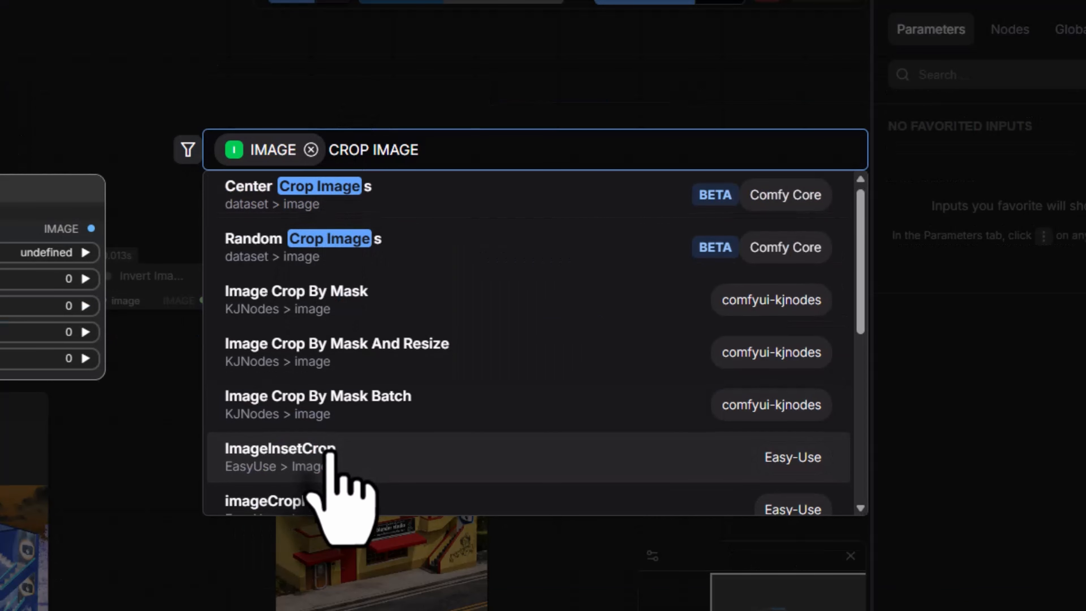
{"action": "scroll", "coordinate": [329, 452], "scroll_direction": "down", "scroll_amount": 2}
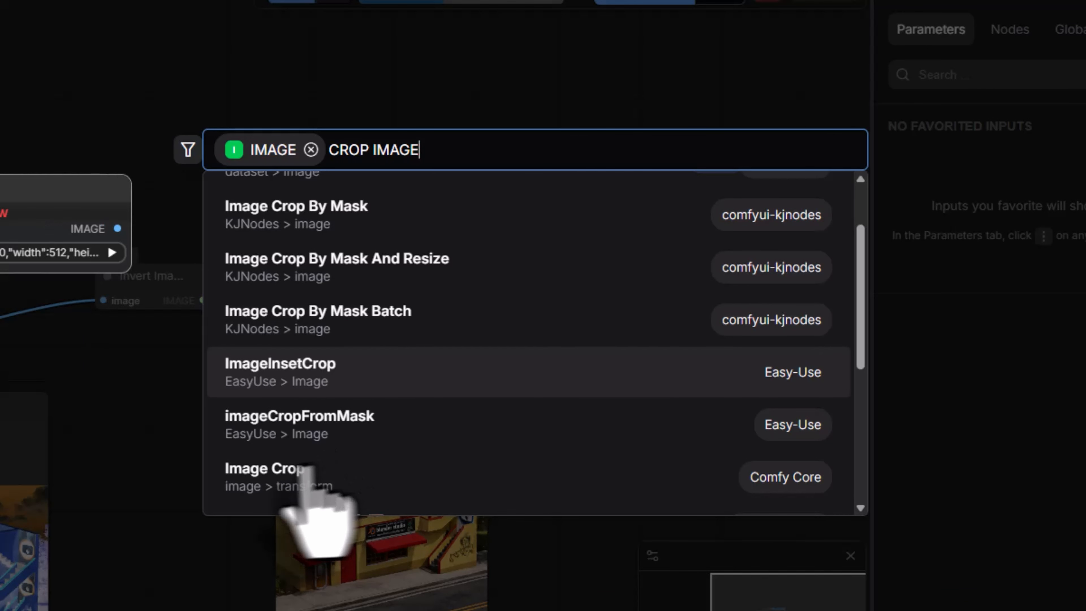
{"action": "left_click", "coordinate": [287, 474]}
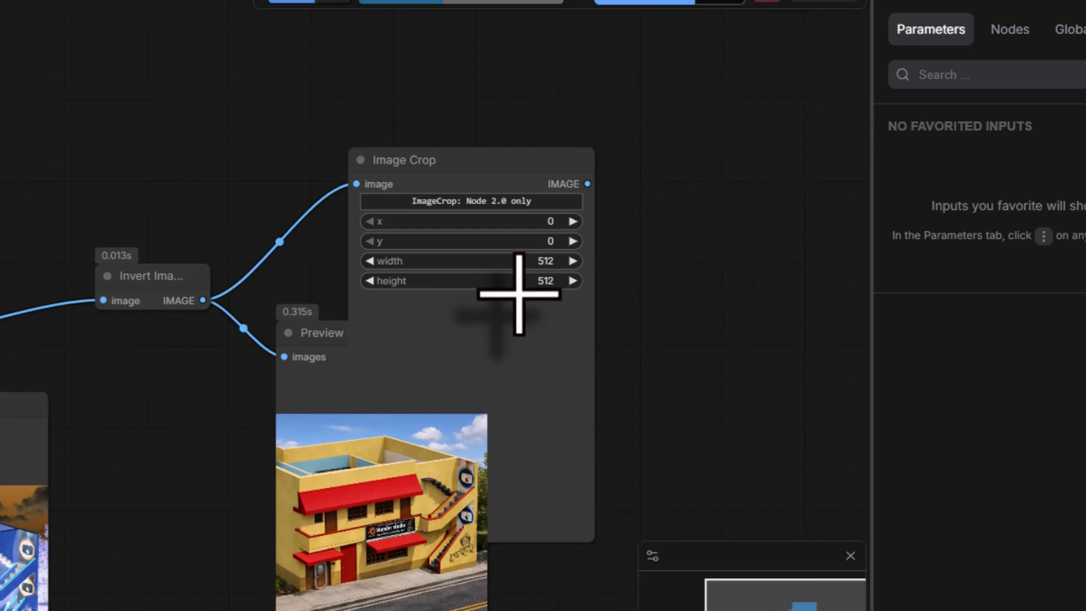
Attach a new Preview Image node to the Image Crop output and run the workflow
{"action": "left_click_drag", "start_coordinate": [649, 286], "coordinate": [448, 235]}
{"action": "left_click_drag", "start_coordinate": [352, 155], "coordinate": [602, 180]}
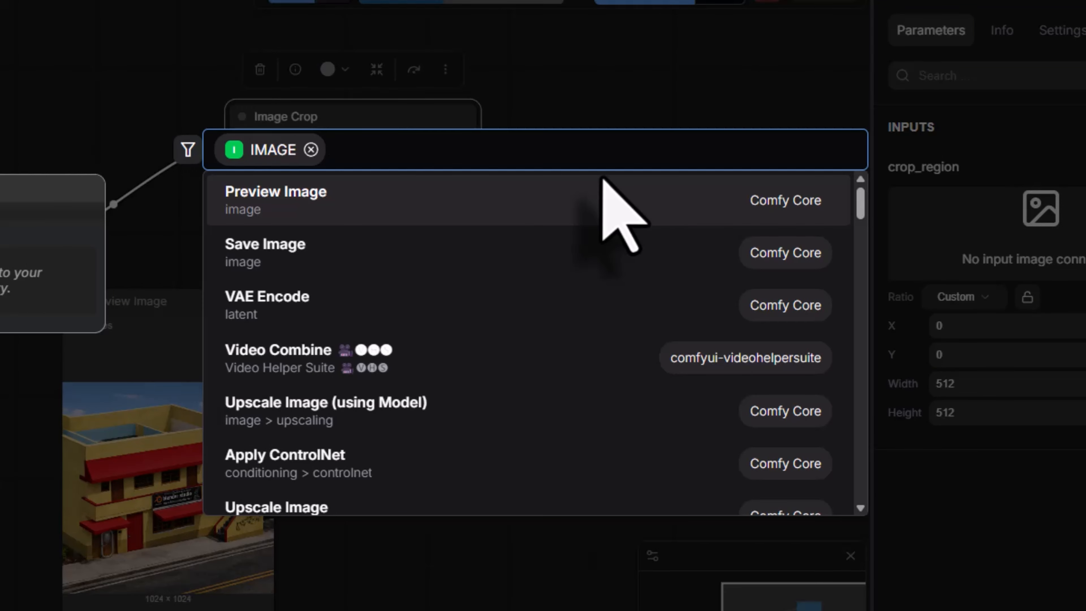
{"action": "left_click", "coordinate": [509, 199]}
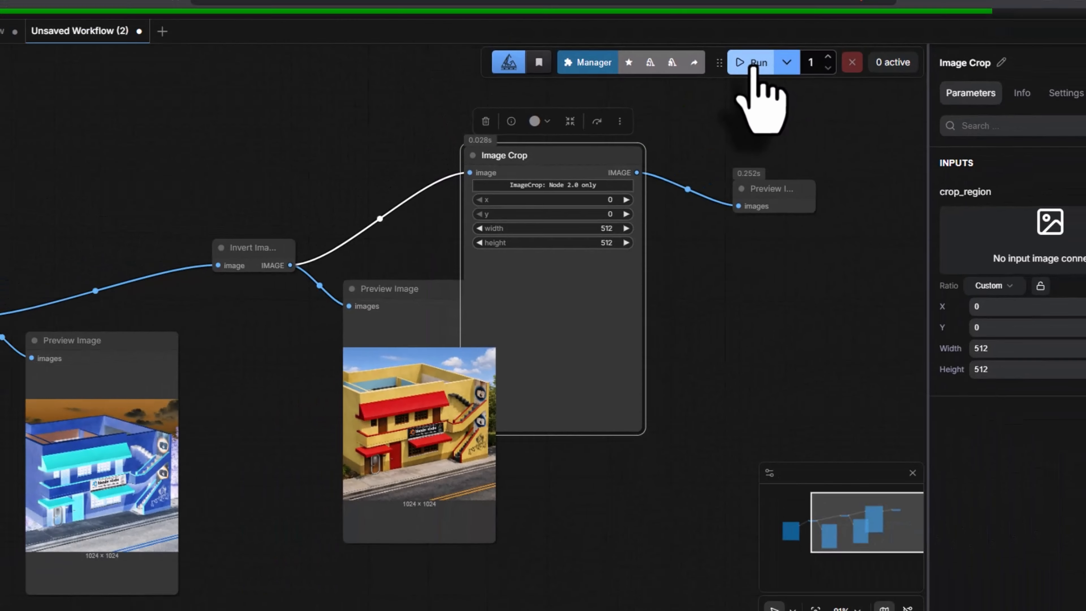
{"action": "left_click", "coordinate": [723, 93]}
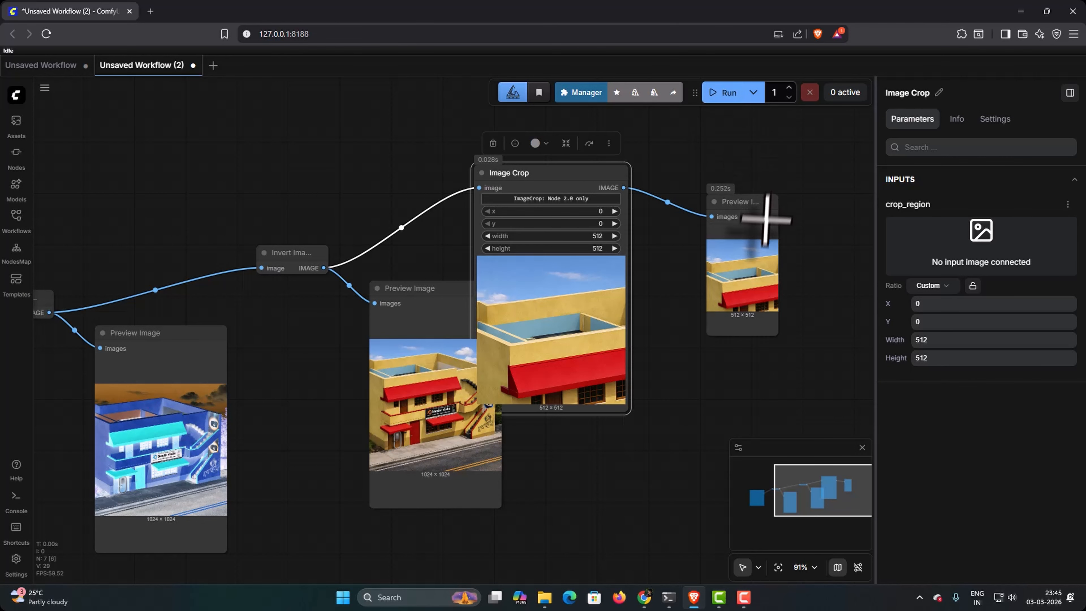
Select all nodes on the canvas and clear the entire workflow
{"action": "left_click_drag", "start_coordinate": [177, 435], "coordinate": [279, 436]}
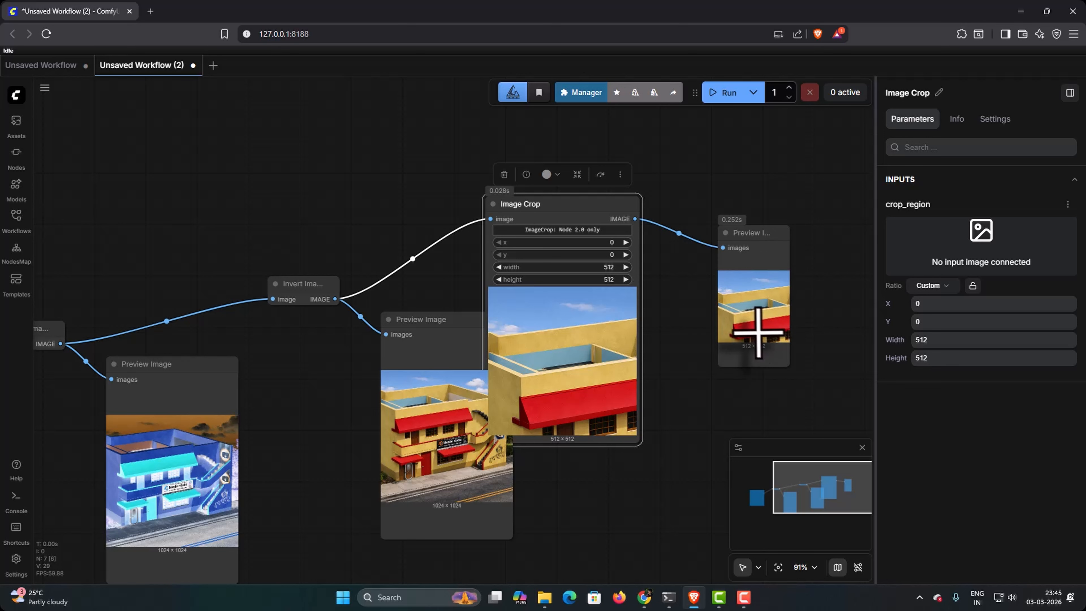
{"action": "scroll", "coordinate": [412, 417], "scroll_direction": "down", "scroll_amount": 2}
{"action": "scroll", "coordinate": [417, 437], "scroll_direction": "down", "scroll_amount": 3}
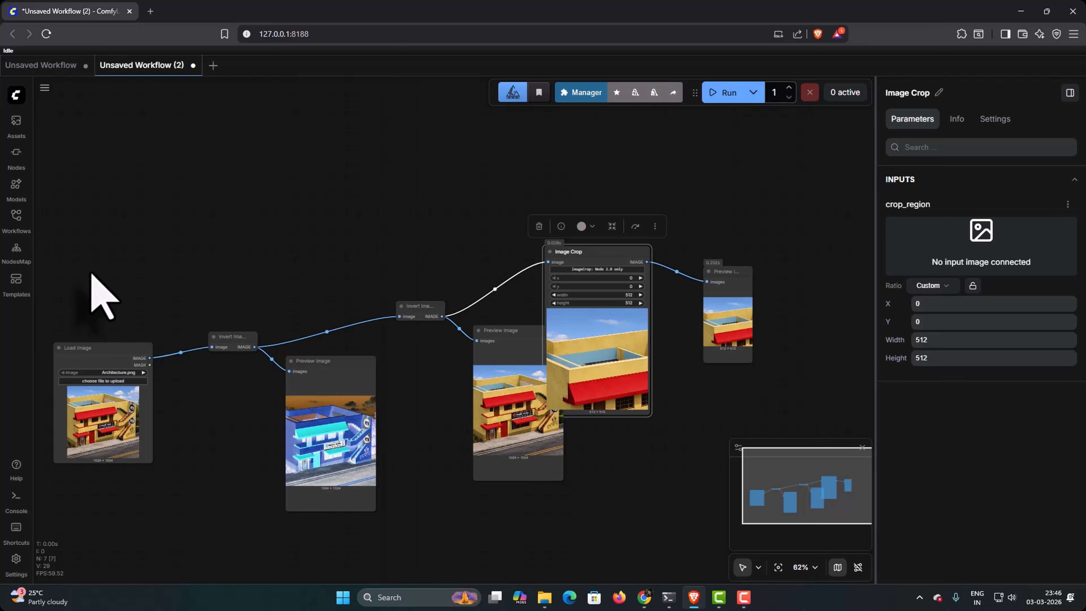
{"action": "key", "text": "ctrl+a"}
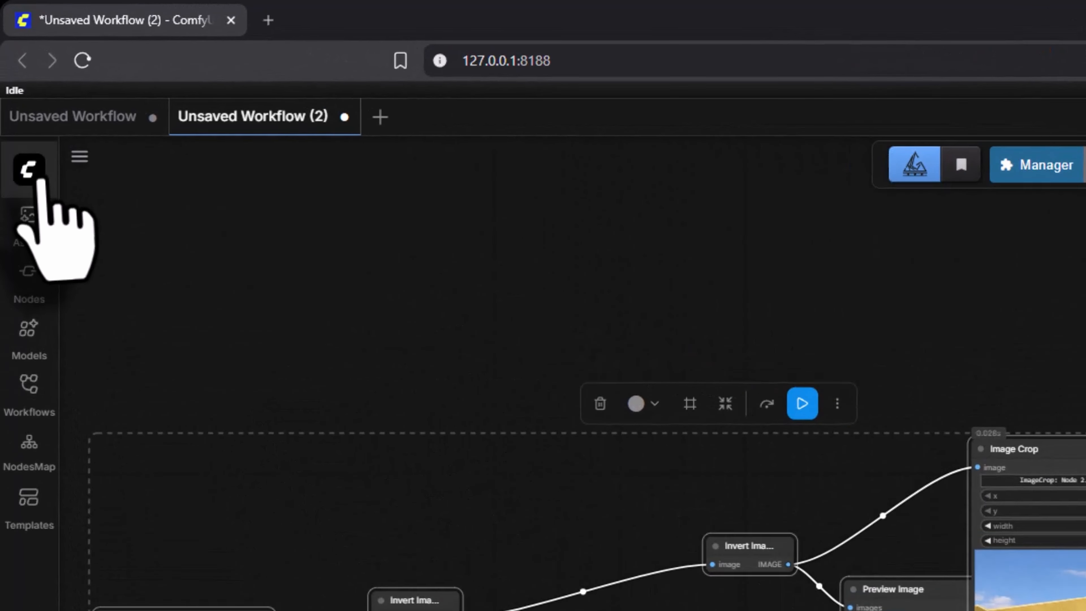
{"action": "left_click", "coordinate": [16, 95]}
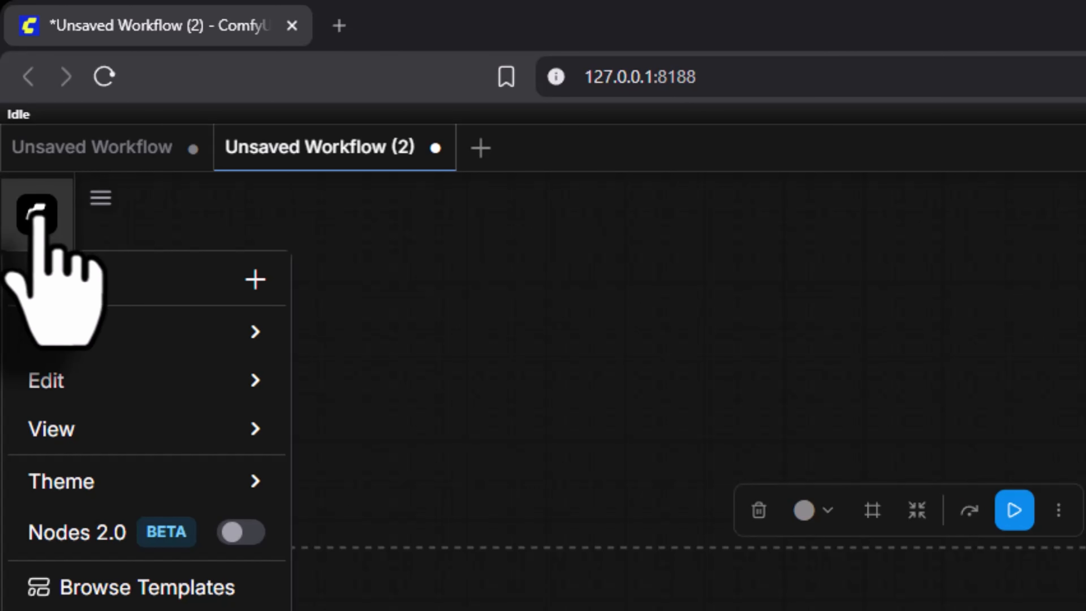
{"action": "mouse_move", "coordinate": [116, 381]}
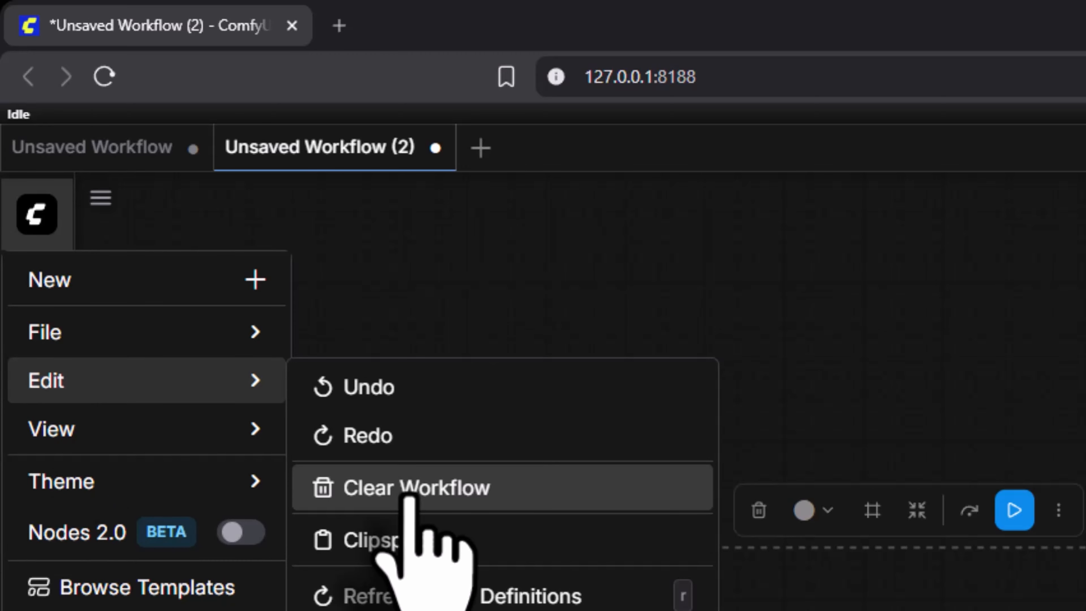
{"action": "left_click", "coordinate": [410, 497]}
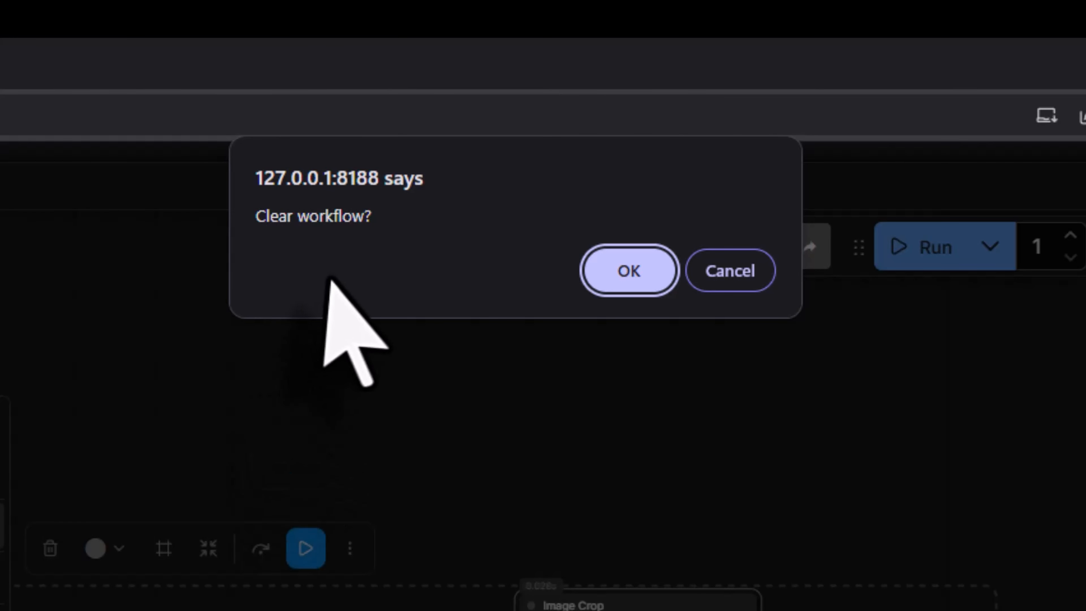
{"action": "left_click", "coordinate": [628, 274]}
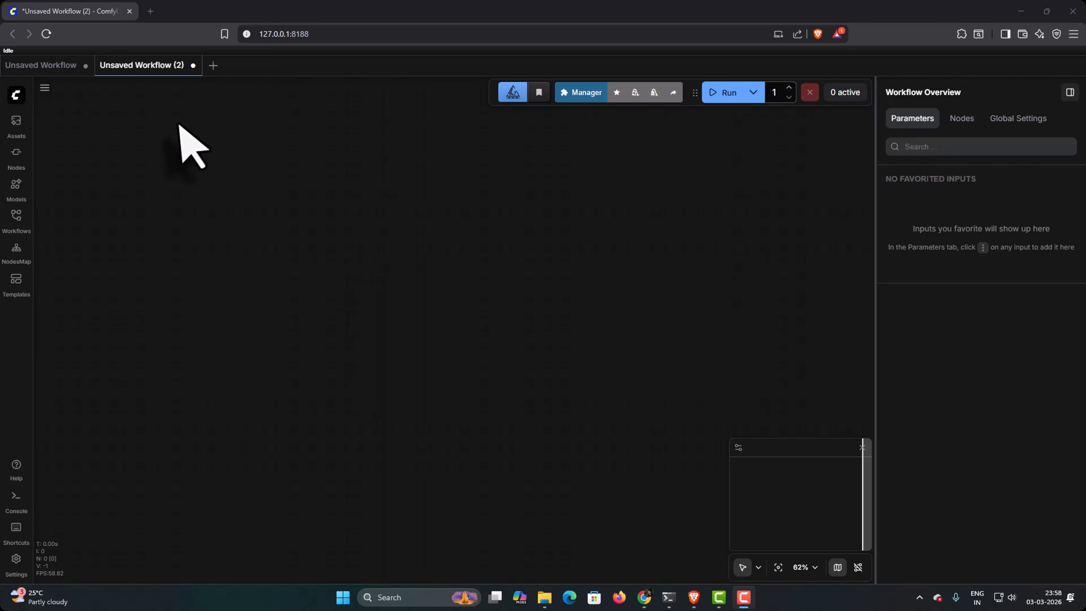
Search the nodes for "MATH" and add the Easy-Use Math Int node to the empty canvas
{"action": "double_click", "coordinate": [310, 253]}
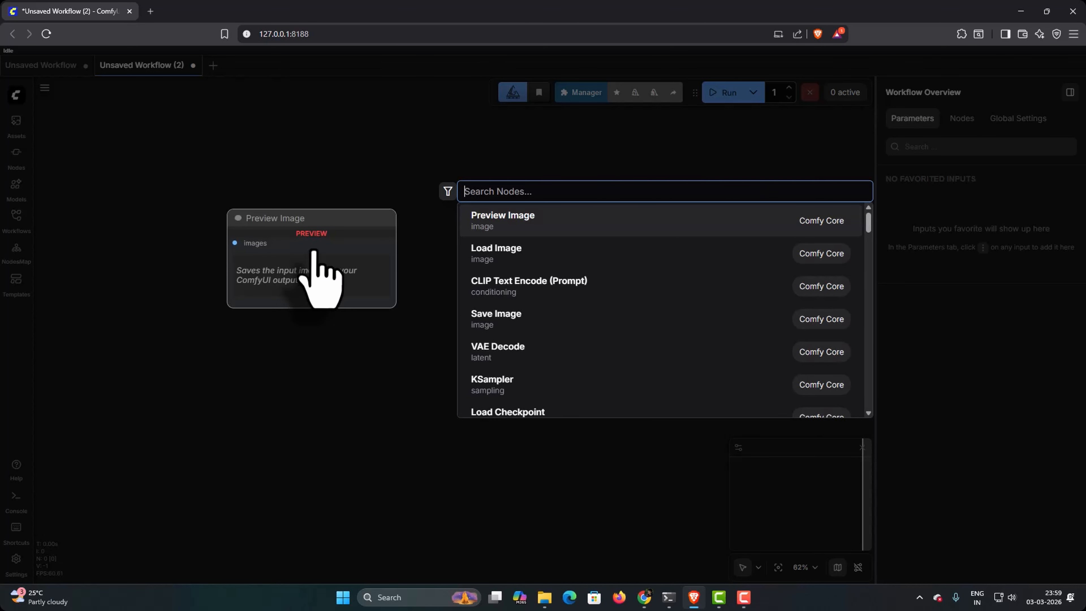
{"action": "type", "text": "MATH"}
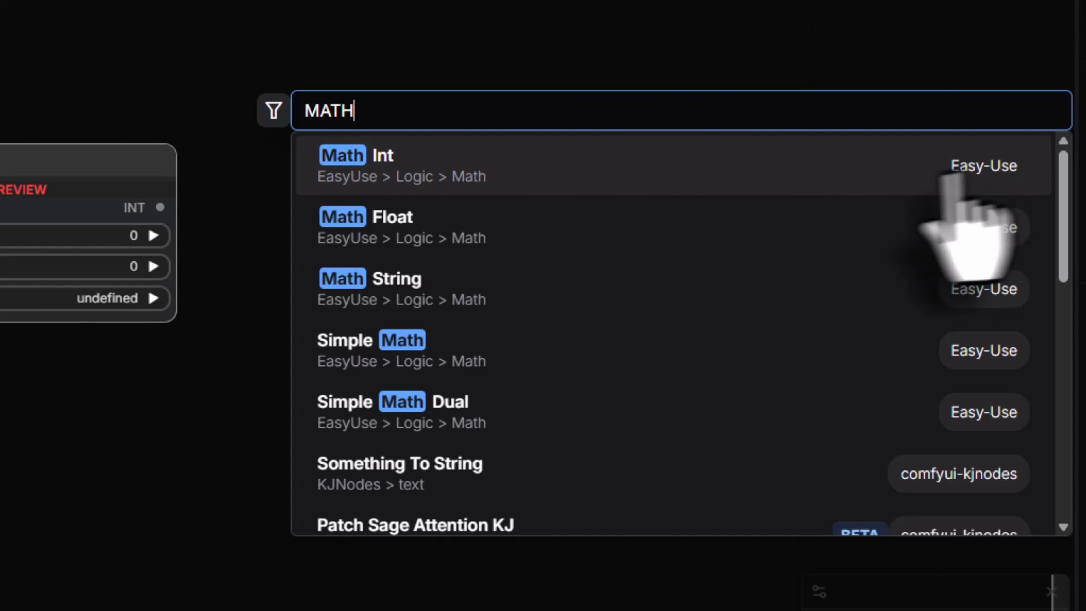
{"action": "scroll", "coordinate": [513, 299], "scroll_direction": "down", "scroll_amount": 4}
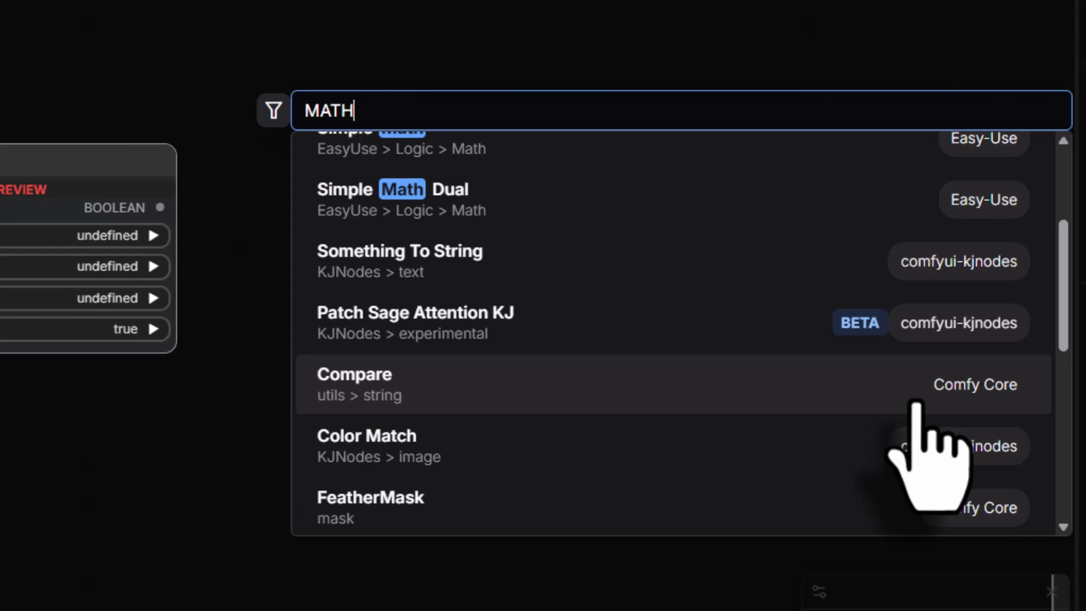
{"action": "scroll", "coordinate": [911, 405], "scroll_direction": "up", "scroll_amount": 4}
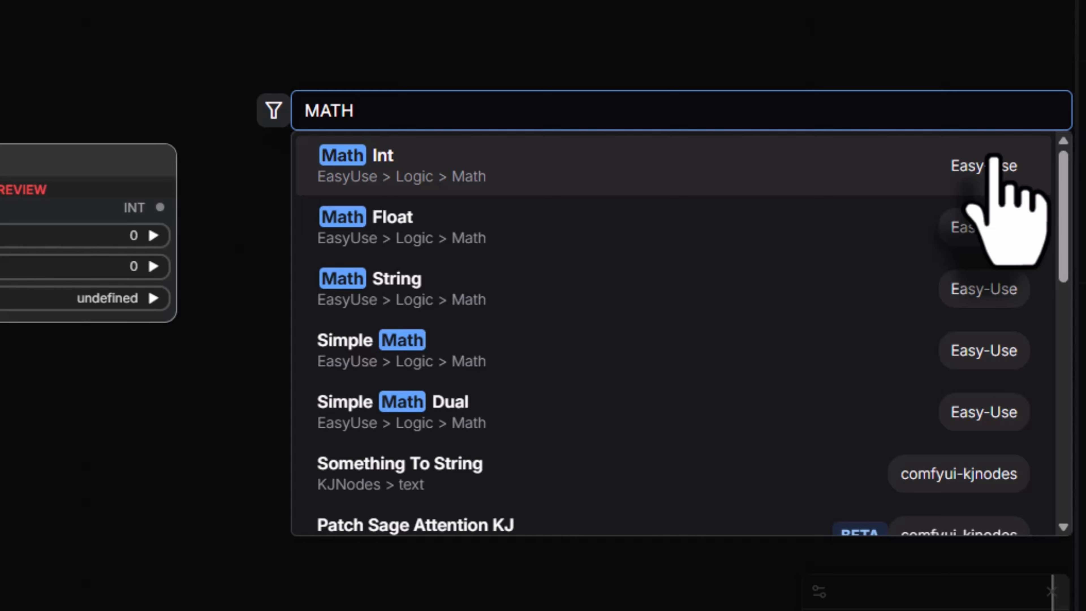
{"action": "left_click", "coordinate": [349, 171]}
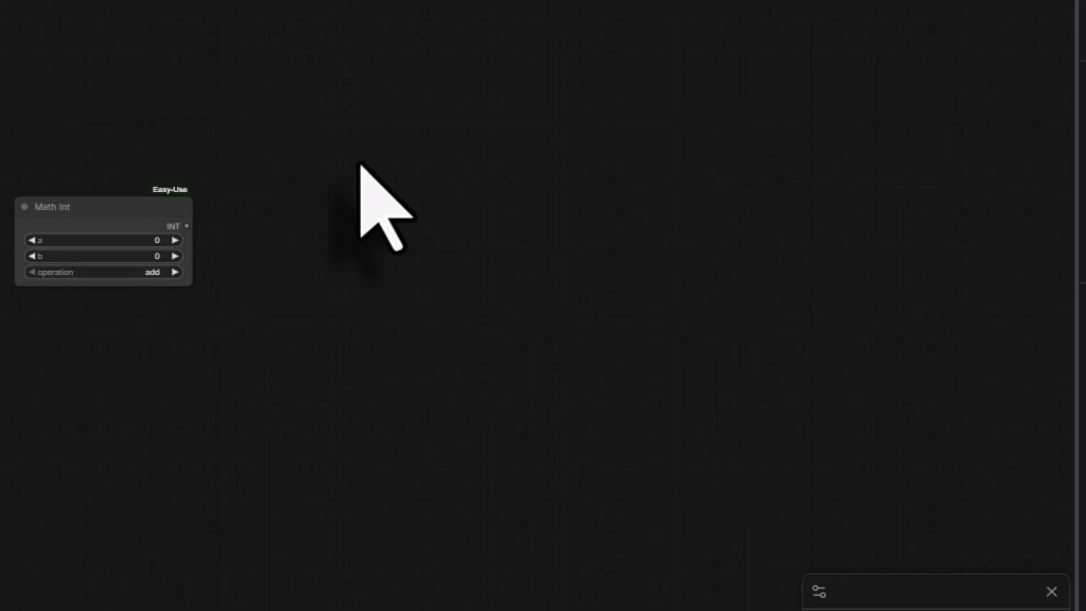
Reposition the Math Int node and set its a value to 5 and b value to 3
{"action": "left_click_drag", "start_coordinate": [83, 198], "coordinate": [0, 174]}
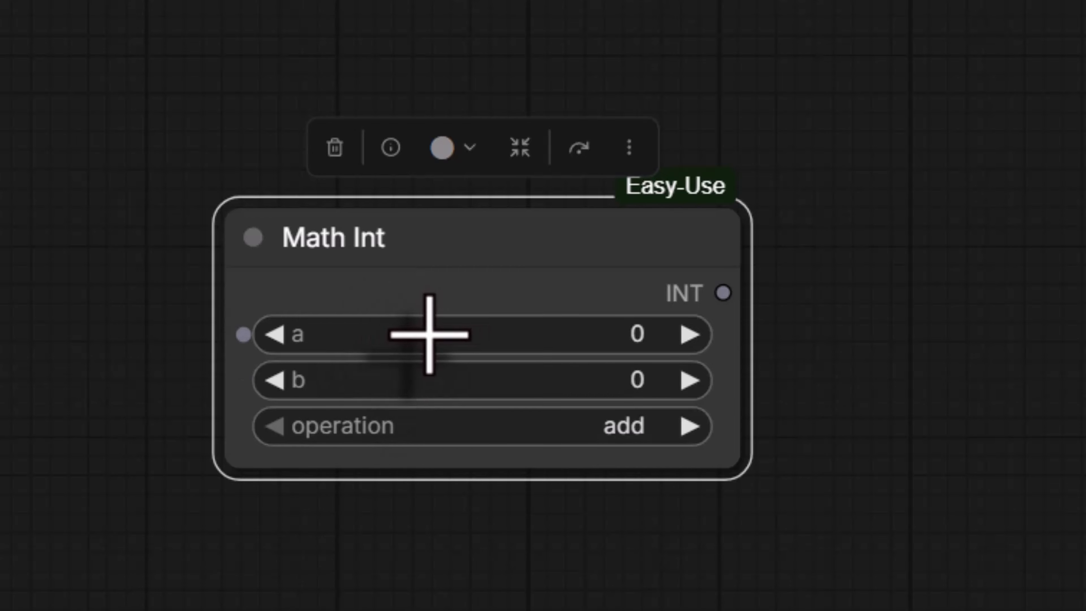
{"action": "left_click", "coordinate": [429, 335]}
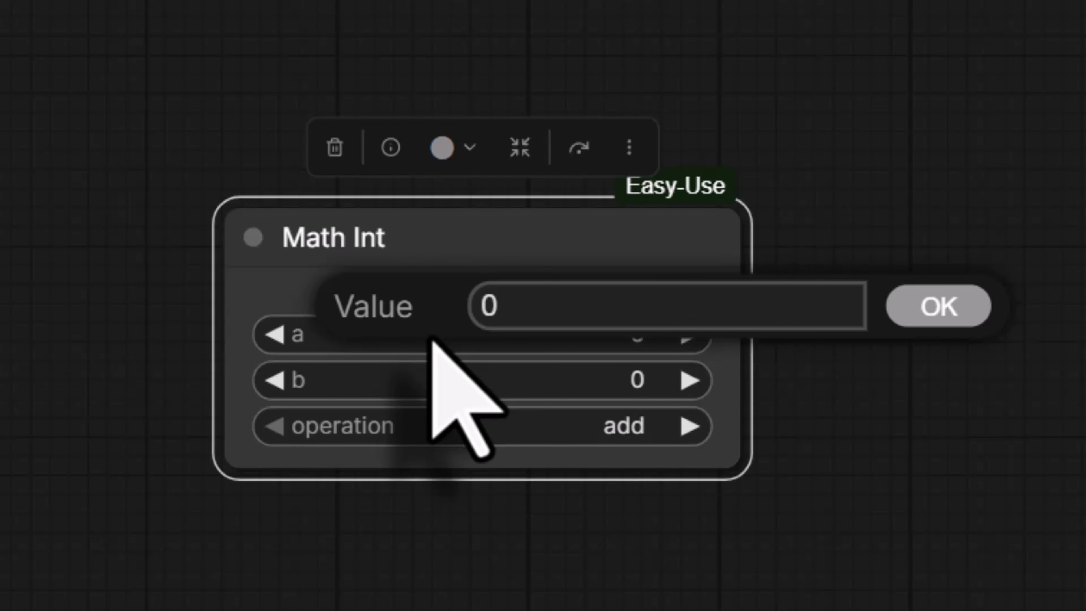
{"action": "type", "text": "5"}
{"action": "left_click", "coordinate": [938, 310]}
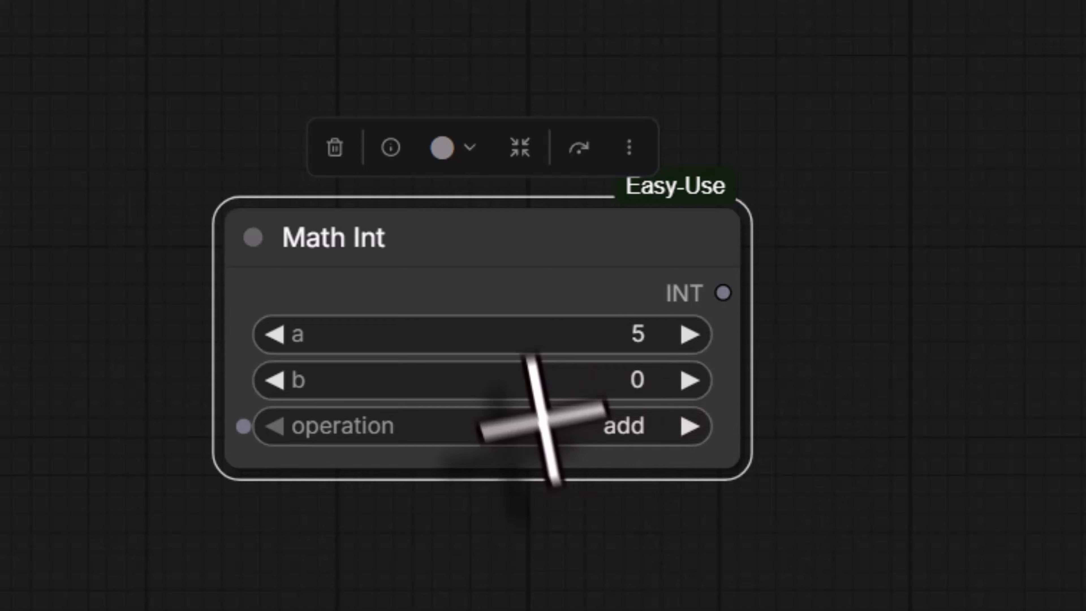
{"action": "left_click", "coordinate": [529, 383]}
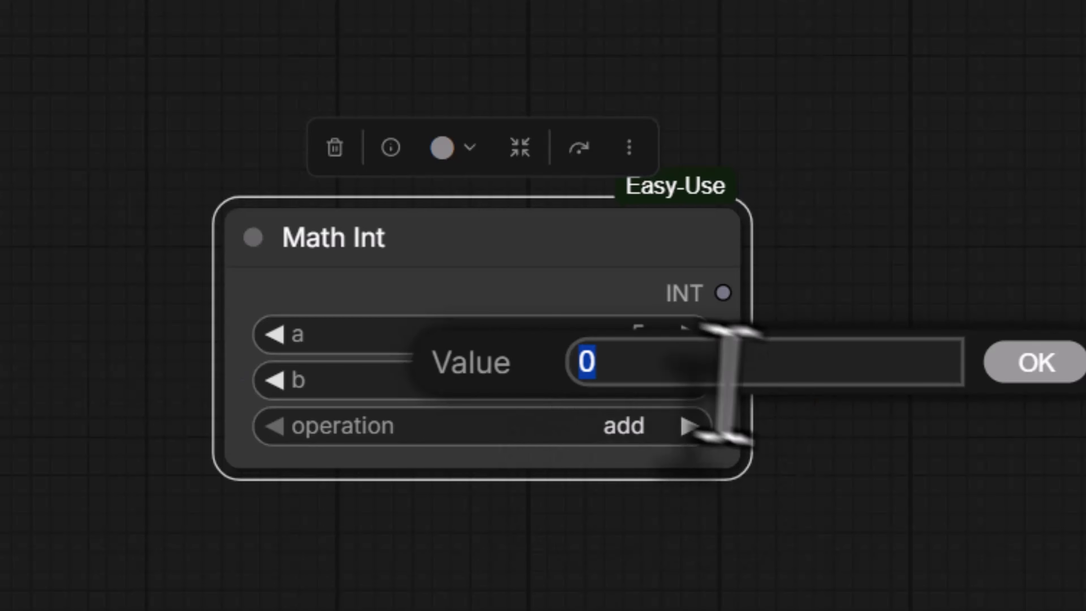
{"action": "type", "text": "3"}
{"action": "left_click", "coordinate": [1032, 382]}
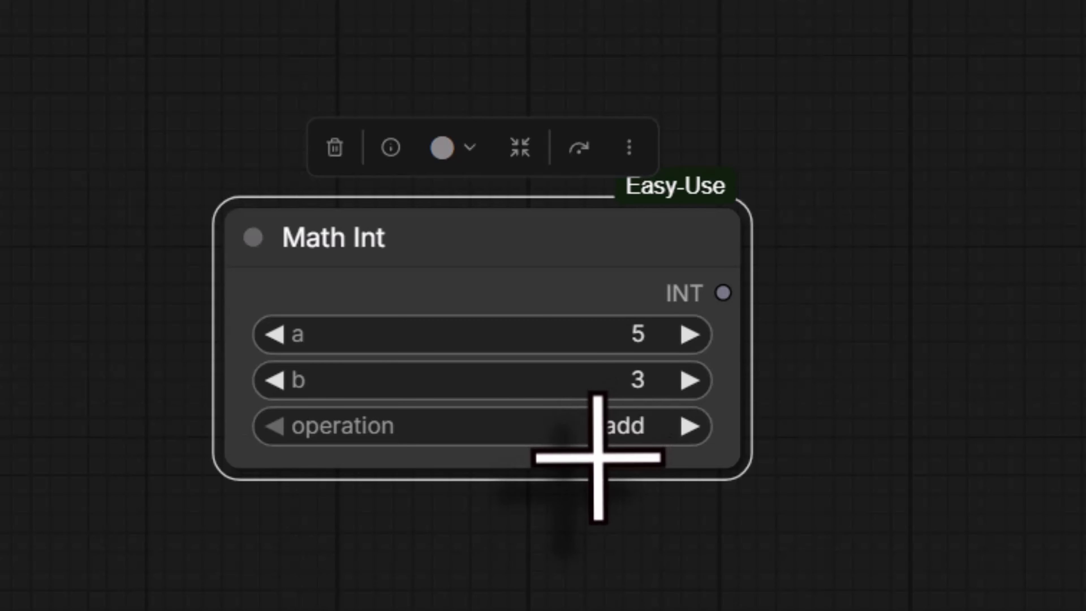
Search from the Math Int output for "PREVIEW", add a connected Preview as Text node, and place it beside the Math Int node
{"action": "left_click_drag", "start_coordinate": [723, 291], "coordinate": [895, 325]}
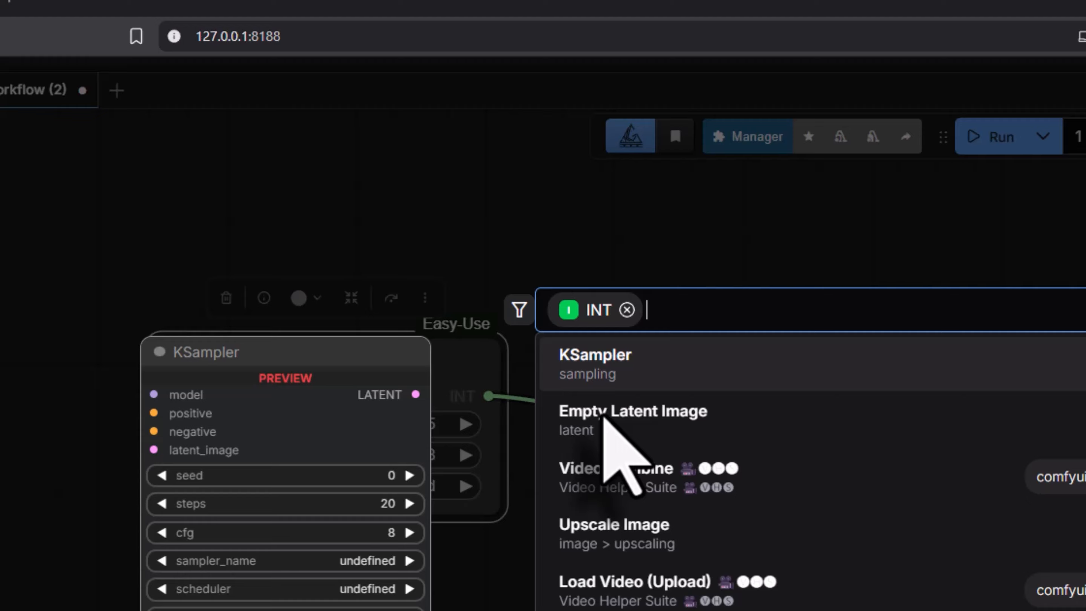
{"action": "type", "text": "PREVIEW"}
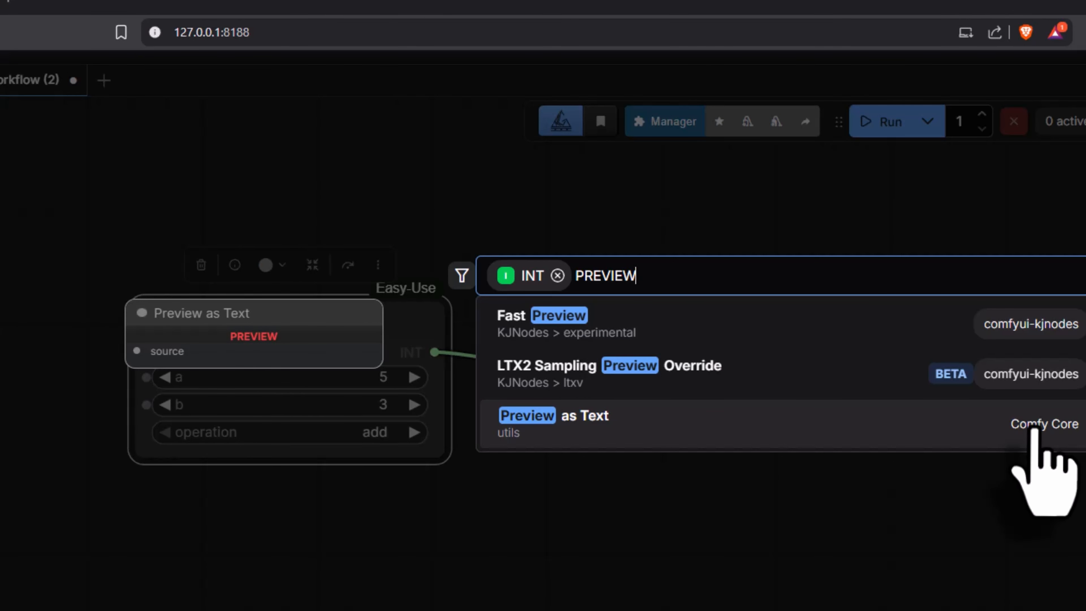
{"action": "left_click", "coordinate": [579, 417]}
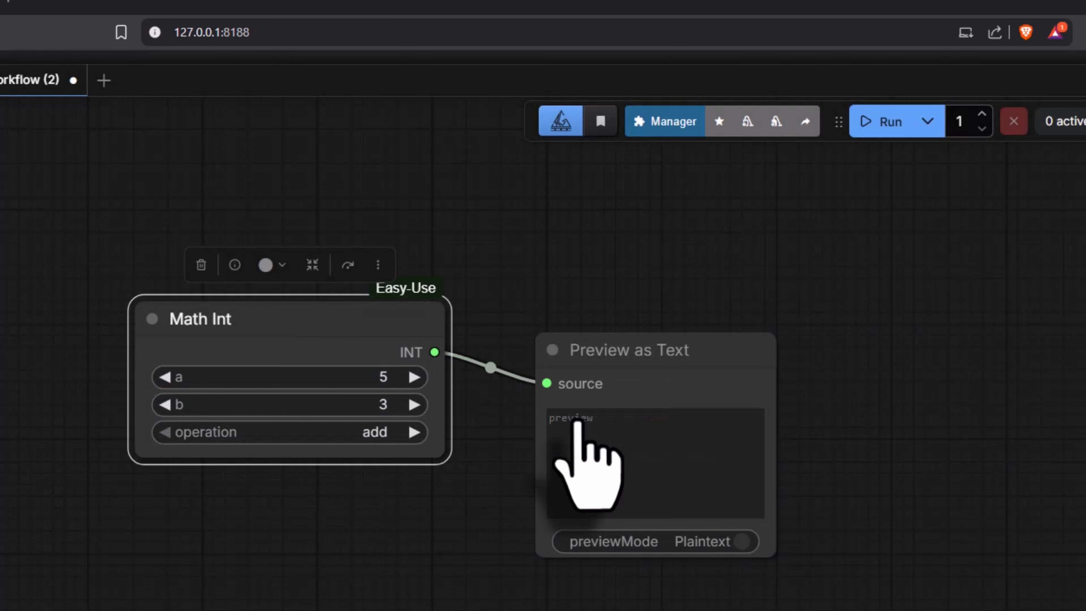
{"action": "left_click_drag", "start_coordinate": [577, 423], "coordinate": [590, 352]}
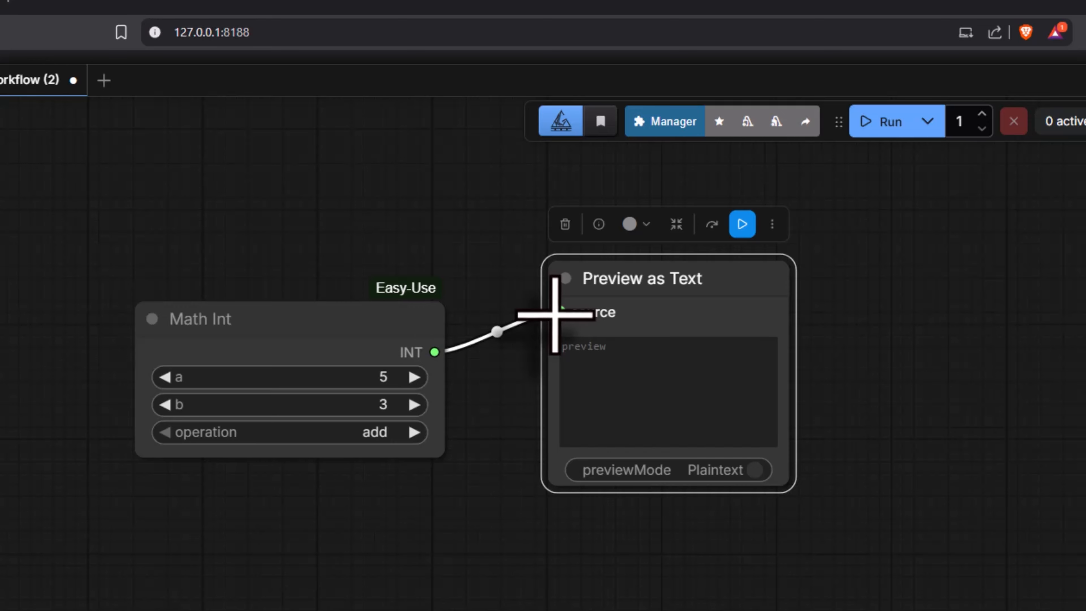
Run the workflow and switch the text preview's mode to Markdown and back to Plaintext
{"action": "left_click", "coordinate": [887, 122]}
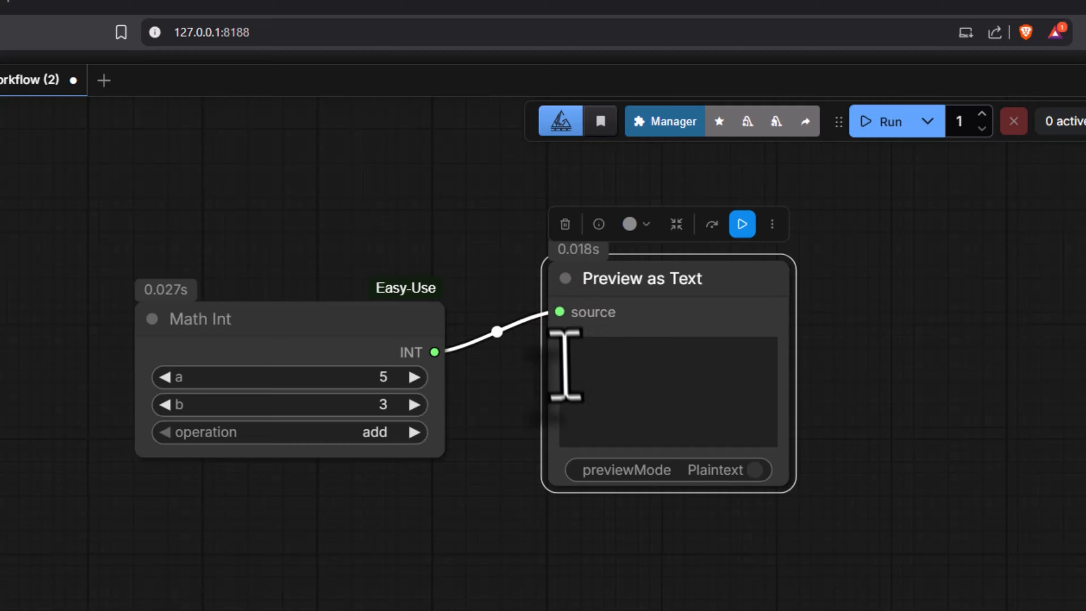
{"action": "left_click", "coordinate": [639, 471]}
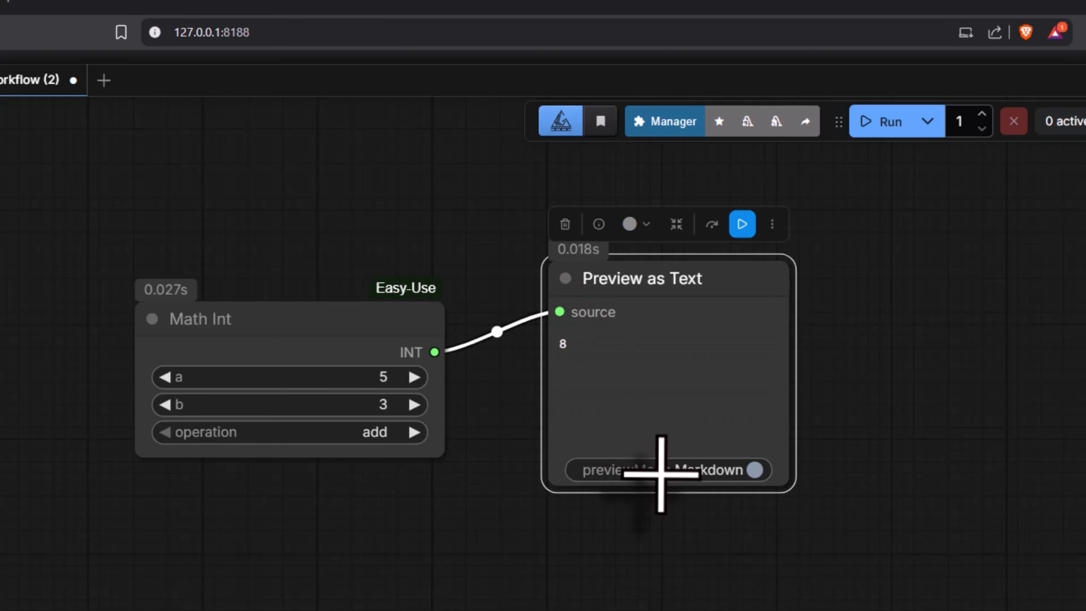
{"action": "left_click", "coordinate": [624, 470]}
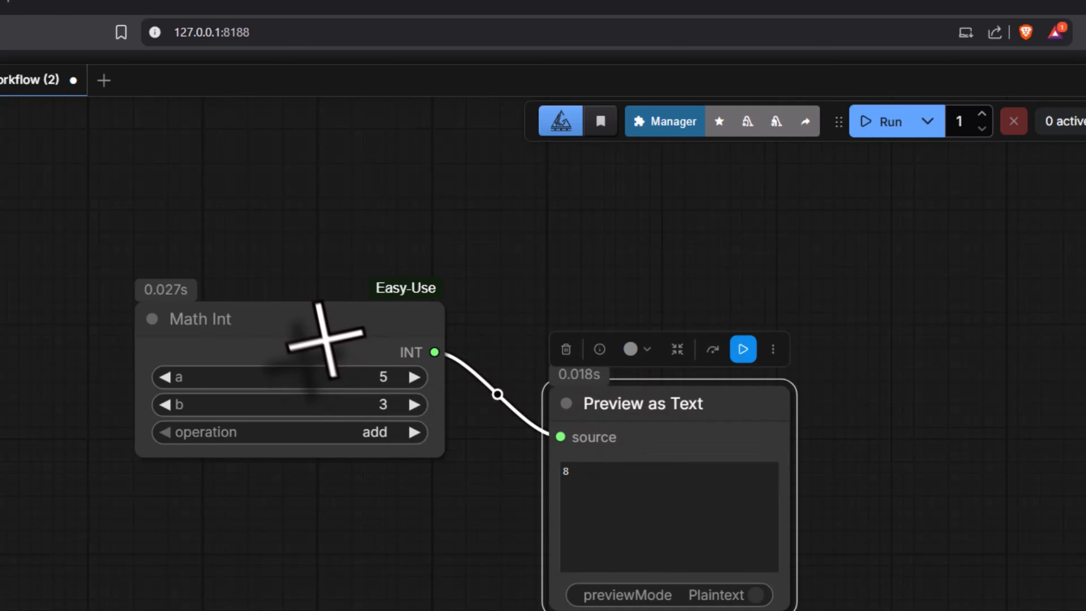
Copy the Math Int node, paste the duplicate onto the canvas, and move it clear of the Preview as Text node
{"action": "left_click", "coordinate": [311, 322]}
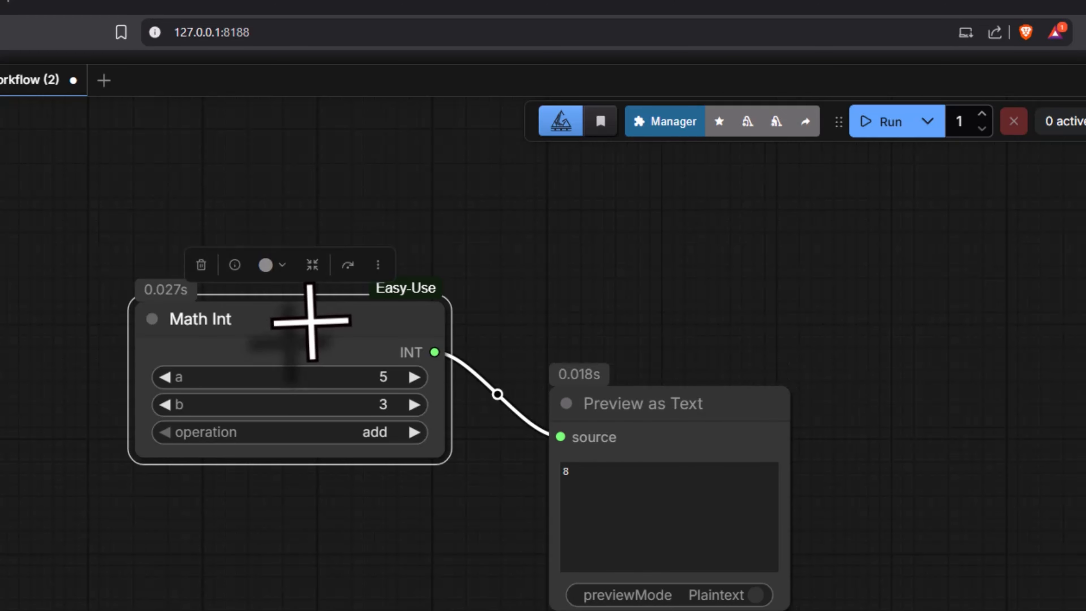
{"action": "right_click", "coordinate": [312, 321]}
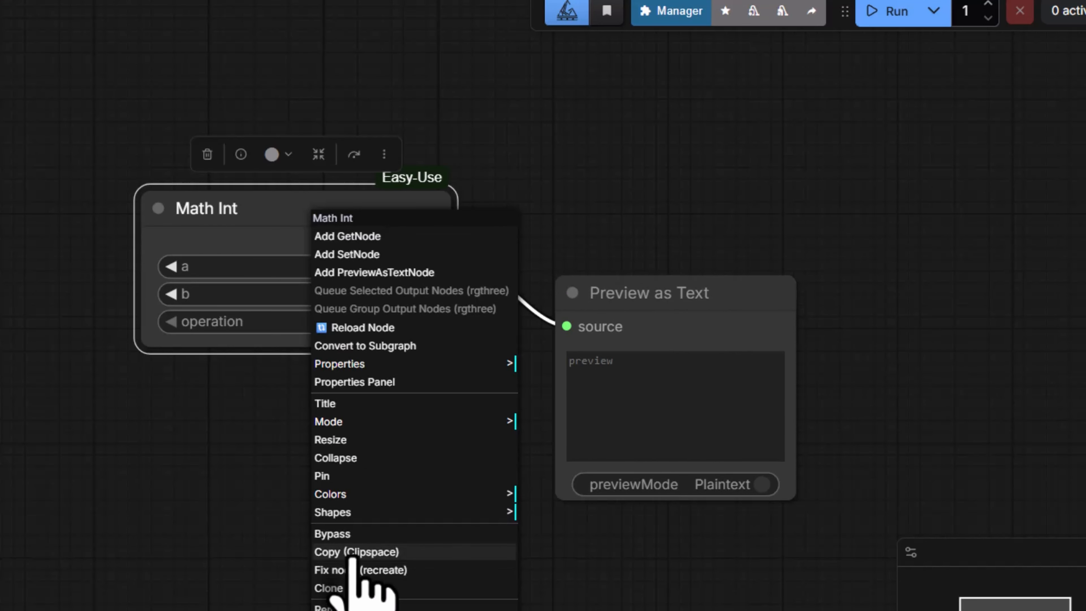
{"action": "left_click", "coordinate": [352, 556]}
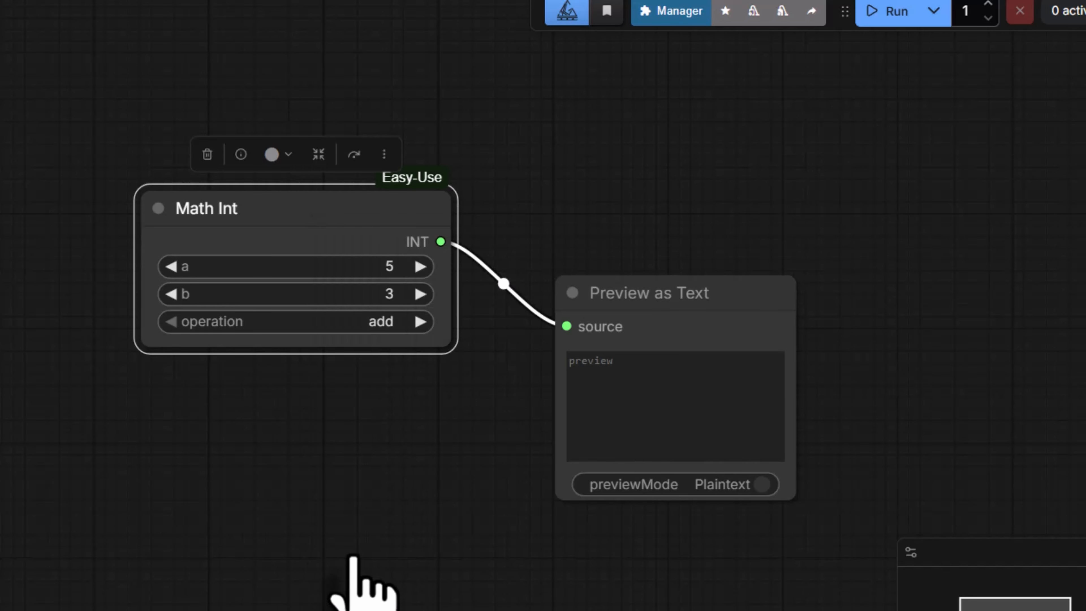
{"action": "right_click", "coordinate": [665, 182]}
{"action": "left_click", "coordinate": [673, 286]}
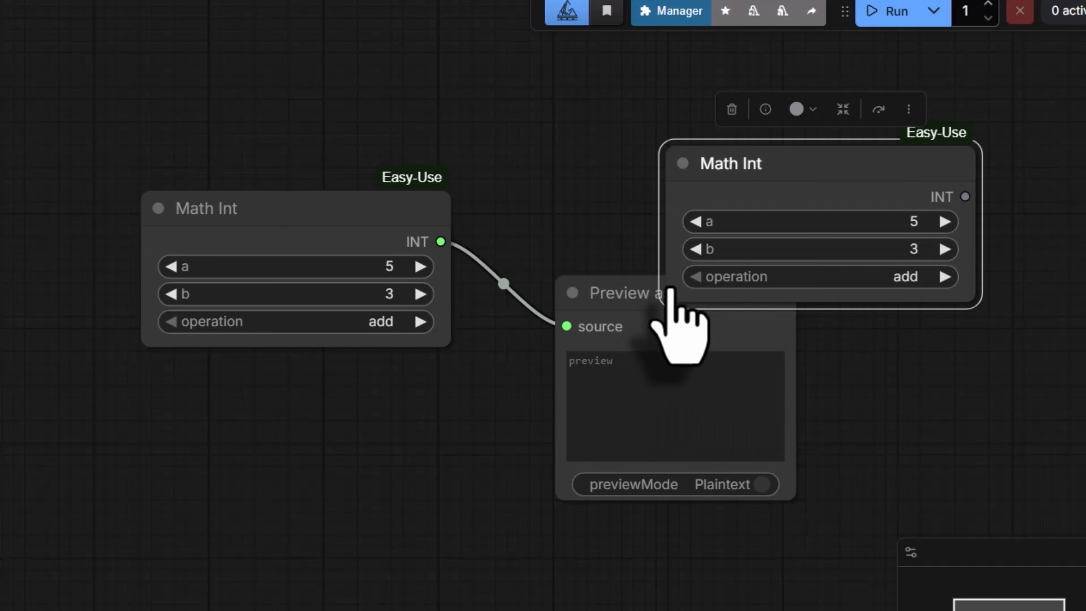
{"action": "left_click_drag", "start_coordinate": [744, 138], "coordinate": [757, 88]}
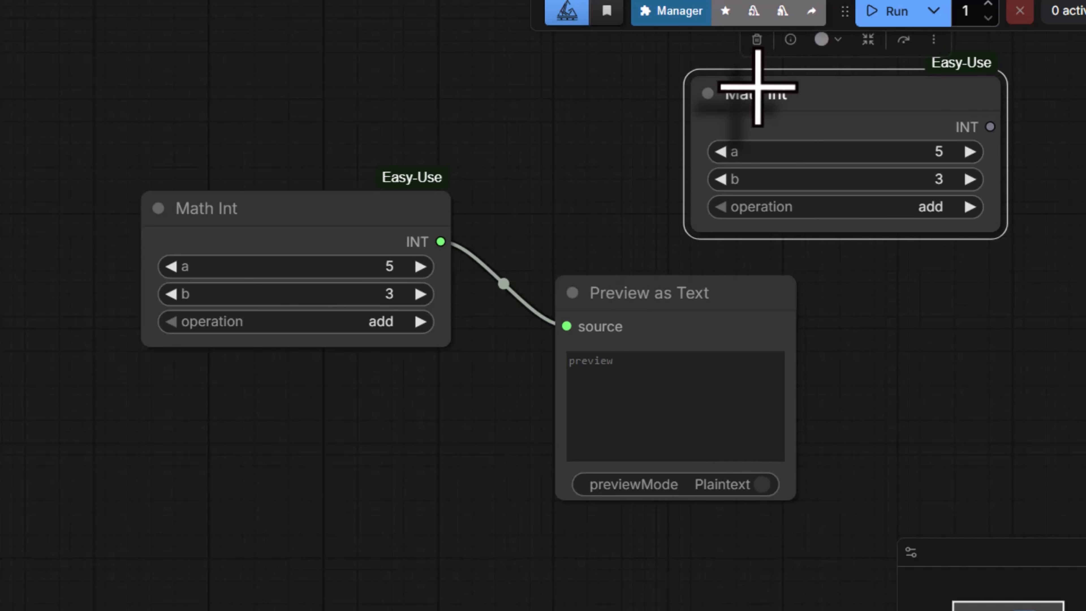
Connect the first Math Int node's INT output to the a input of the duplicated Math Int node
{"action": "left_click_drag", "start_coordinate": [586, 252], "coordinate": [405, 396]}
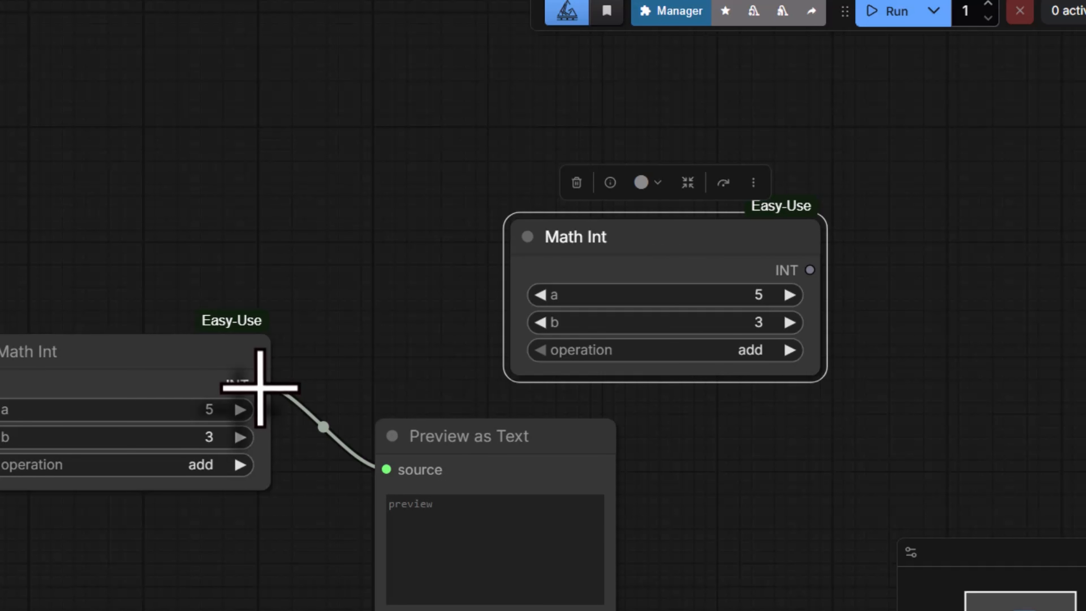
{"action": "left_click_drag", "start_coordinate": [259, 384], "coordinate": [435, 273]}
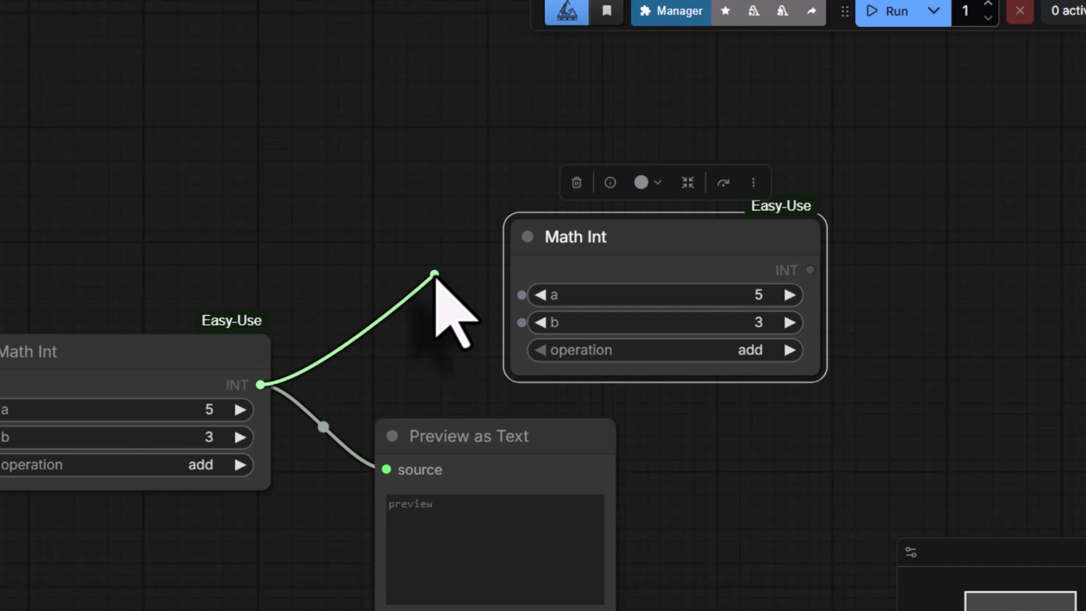
{"action": "left_click_drag", "start_coordinate": [436, 283], "coordinate": [509, 292]}
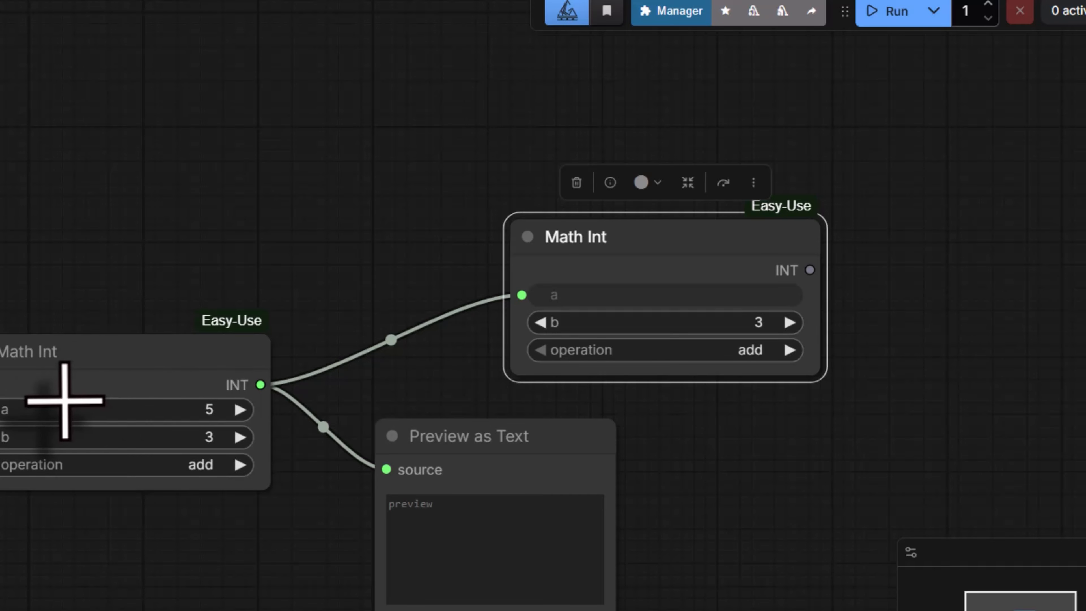
Set the second Math Int node's b value to 4 and its operation to multiply
{"action": "left_click", "coordinate": [699, 323]}
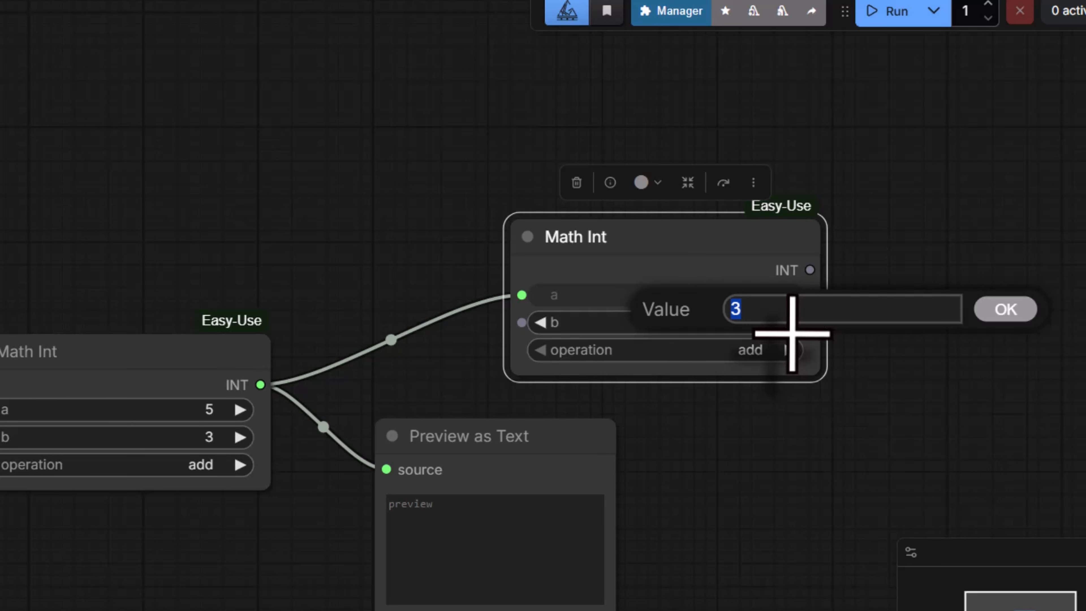
{"action": "type", "text": "4"}
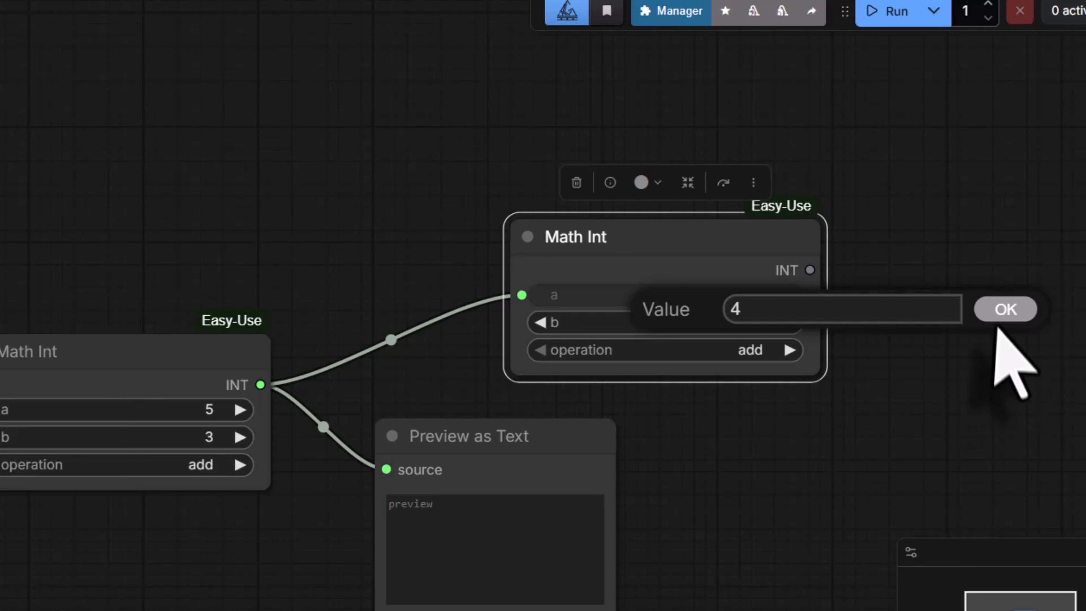
{"action": "left_click", "coordinate": [1004, 309]}
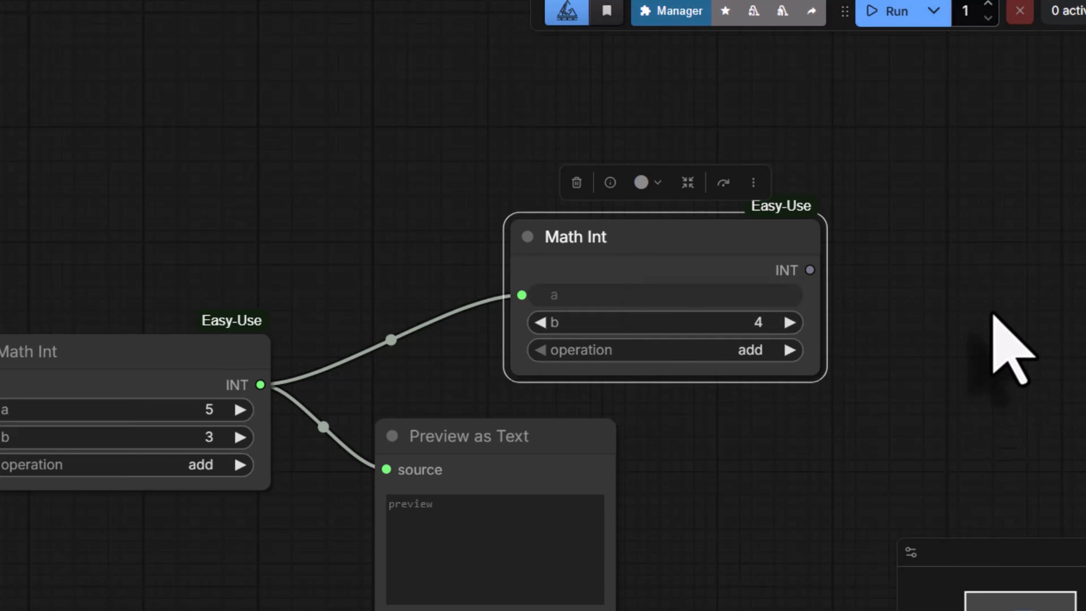
{"action": "left_click", "coordinate": [672, 352]}
{"action": "left_click", "coordinate": [684, 414]}
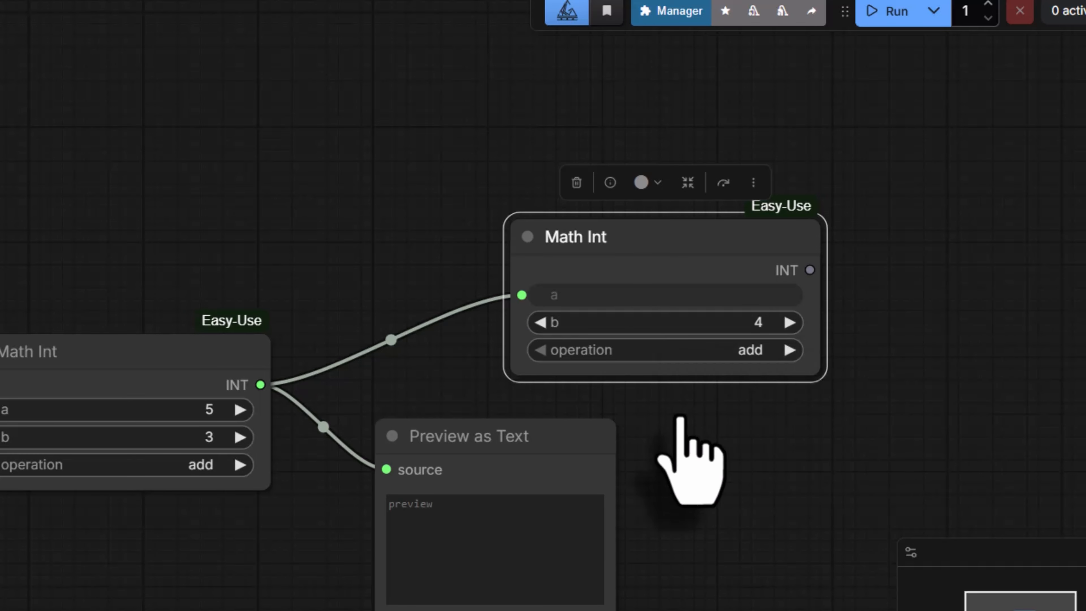
Attach a new Preview as Text node to the second Math Int node's output and run the workflow
{"action": "left_click_drag", "start_coordinate": [729, 287], "coordinate": [821, 302]}
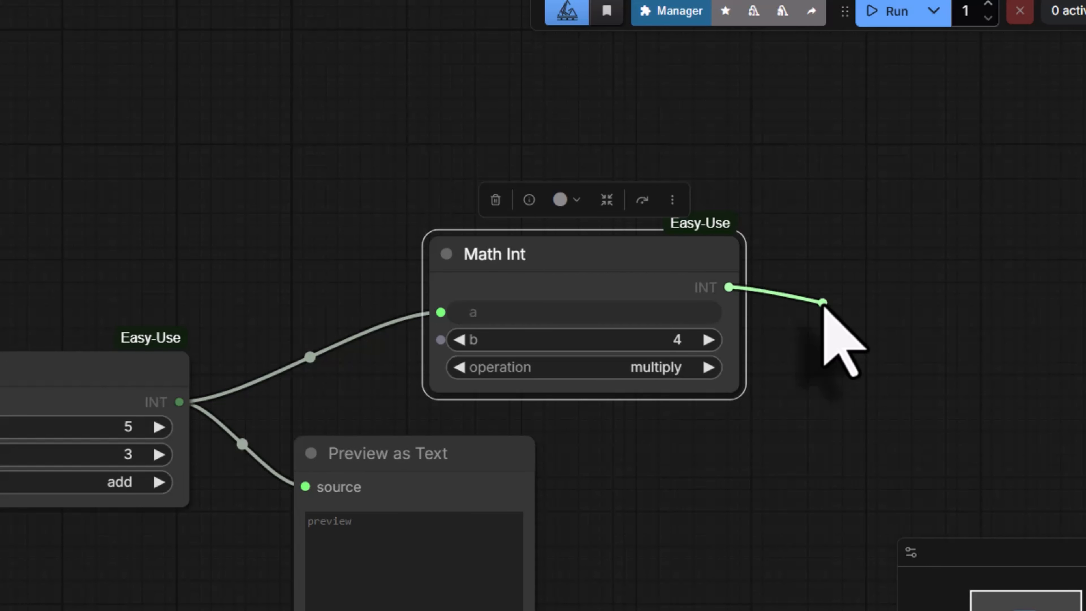
{"action": "left_click_drag", "start_coordinate": [822, 302], "coordinate": [821, 304]}
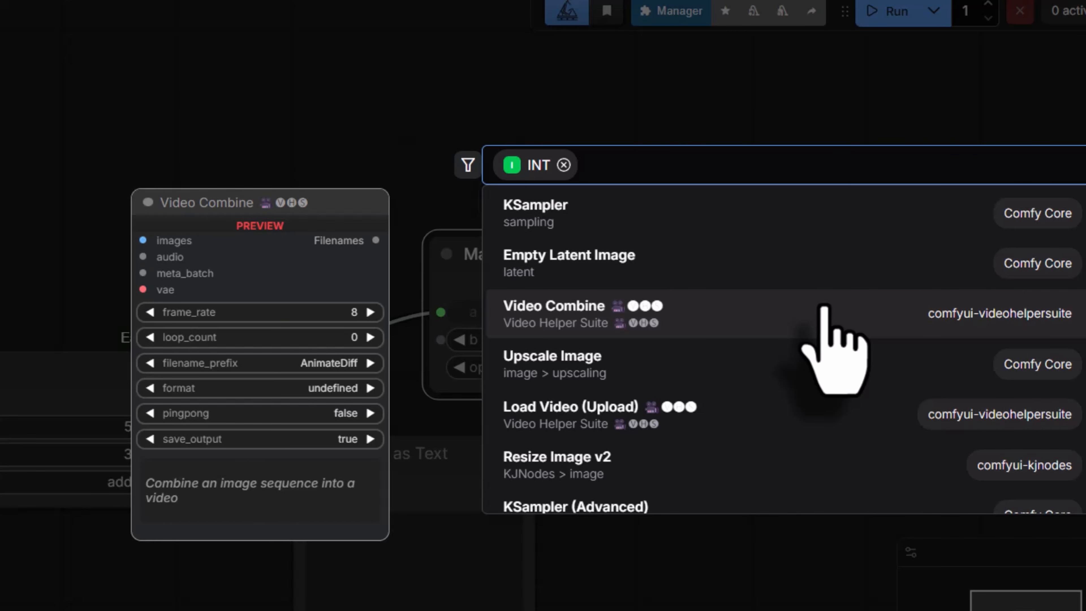
{"action": "type", "text": "PRE"}
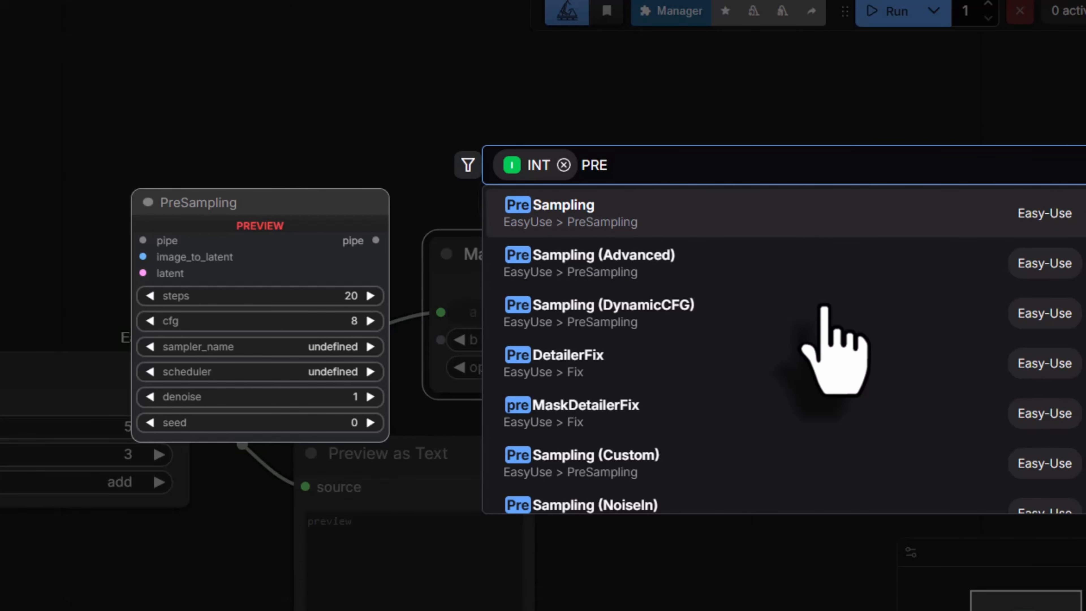
{"action": "type", "text": "VIE"}
{"action": "left_click", "coordinate": [691, 301]}
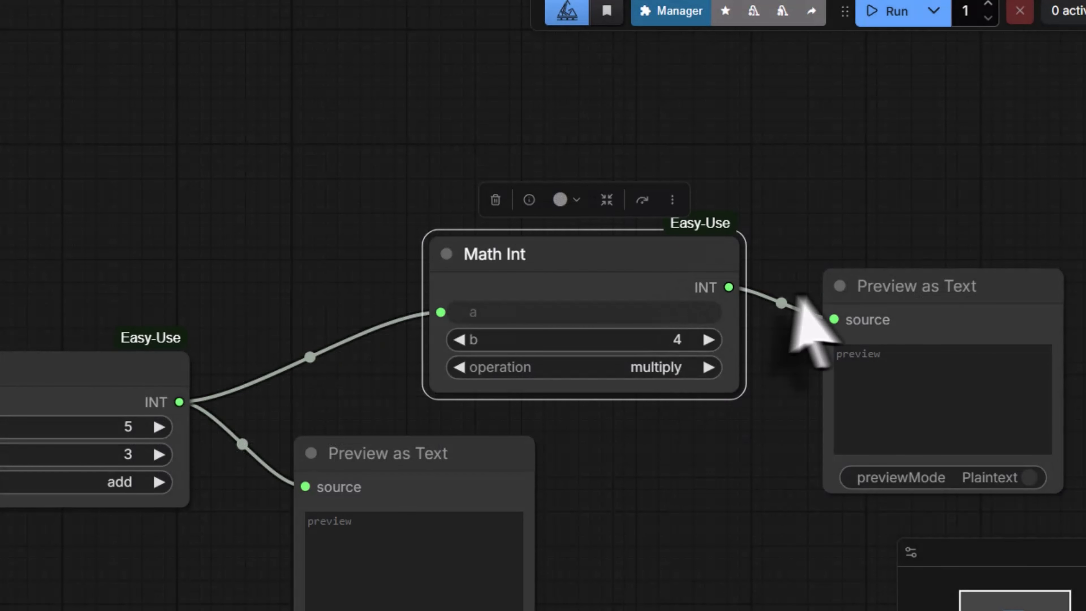
{"action": "left_click", "coordinate": [913, 303]}
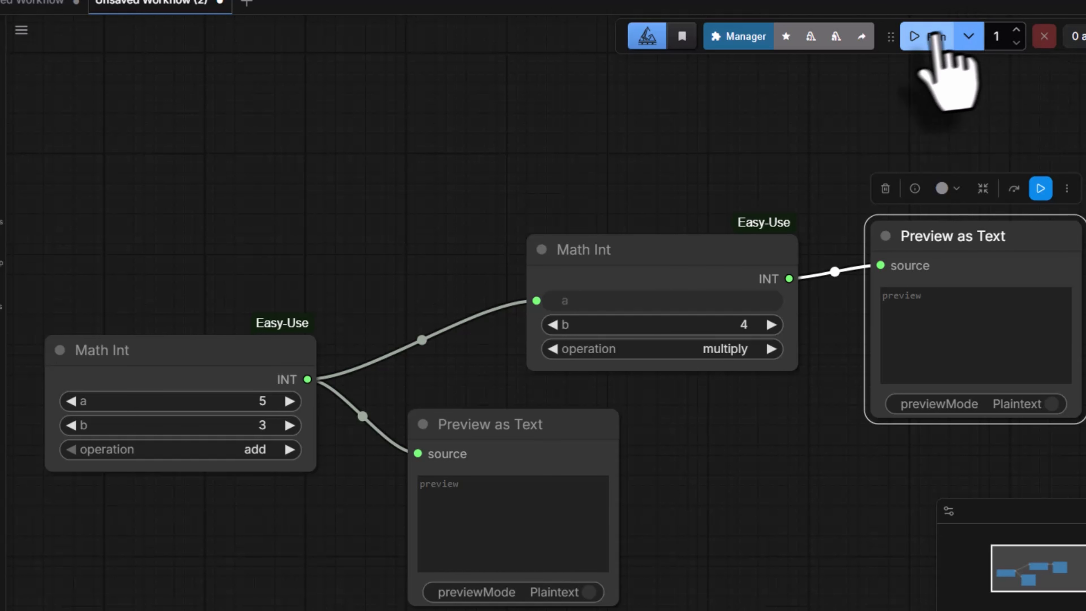
{"action": "left_click", "coordinate": [934, 37]}
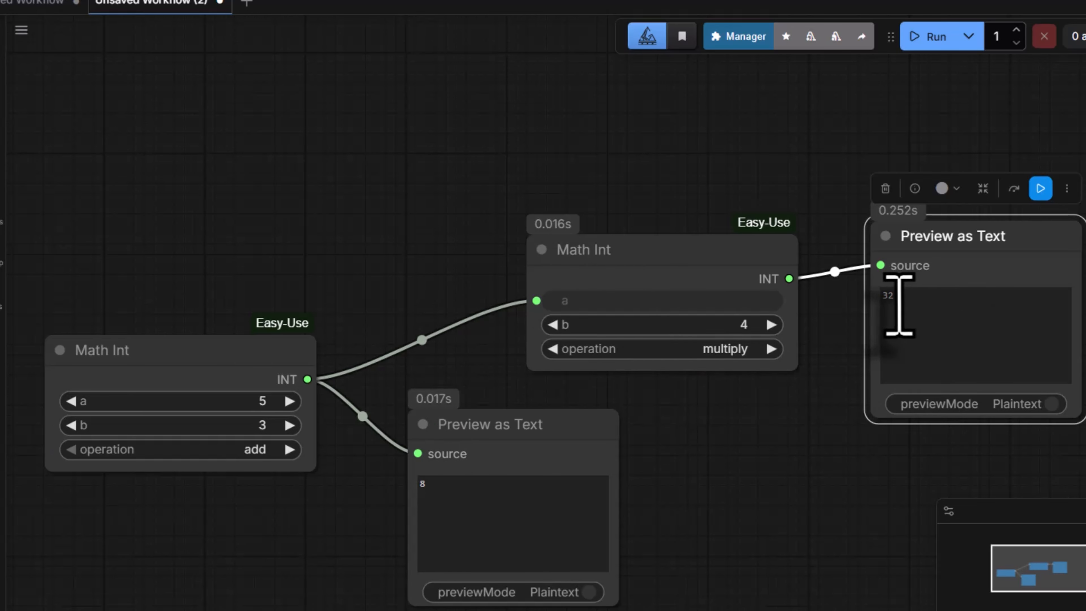
Delete the first Math Int node's Preview as Text node and line up the remaining three nodes in a row
{"action": "left_click", "coordinate": [554, 422]}
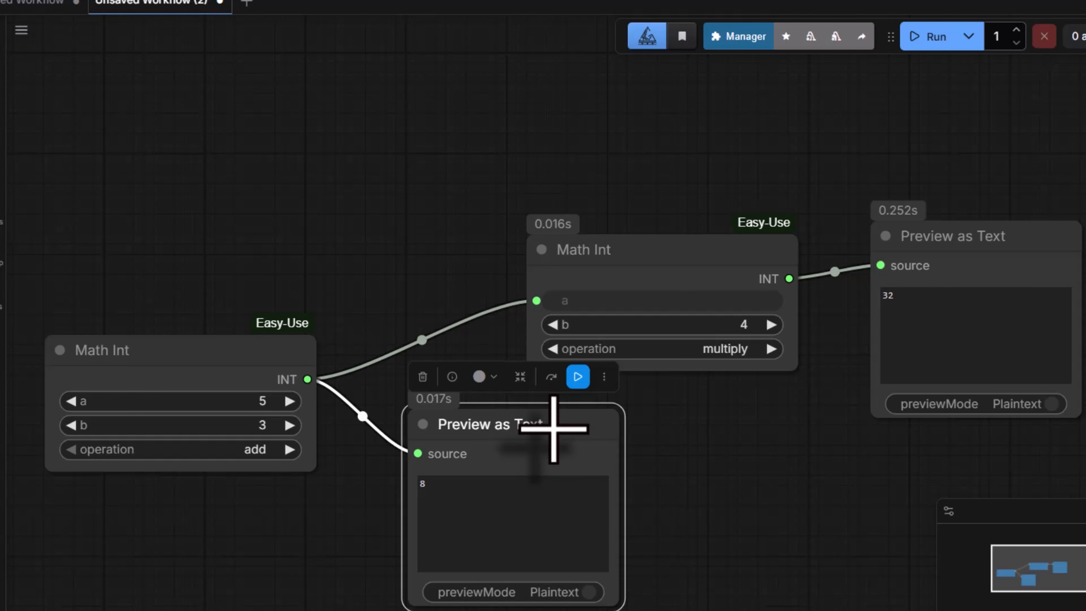
{"action": "key", "text": "Delete"}
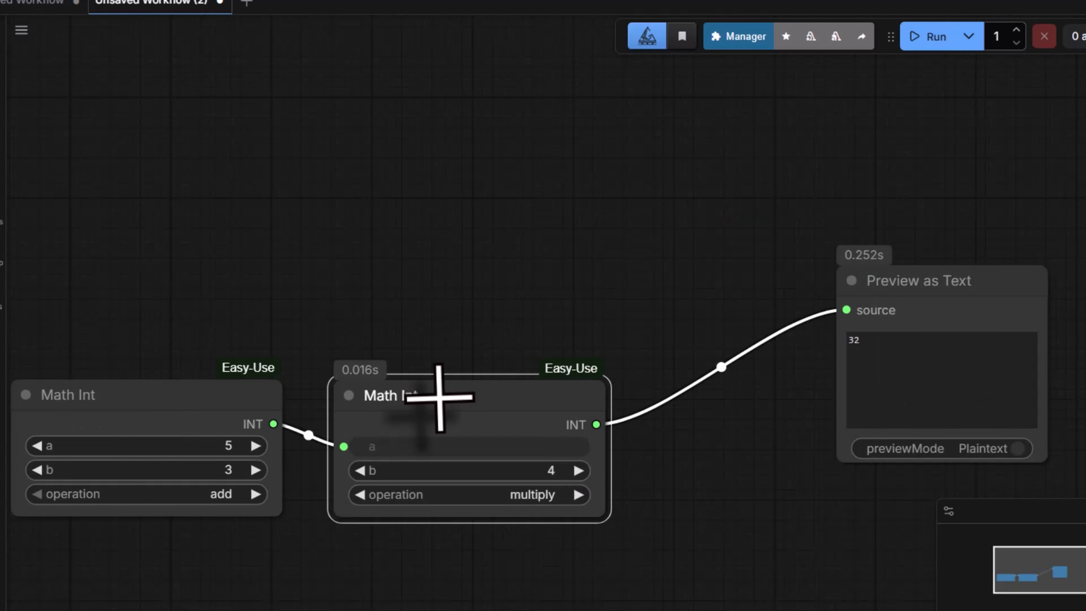
{"action": "left_click_drag", "start_coordinate": [439, 398], "coordinate": [433, 394]}
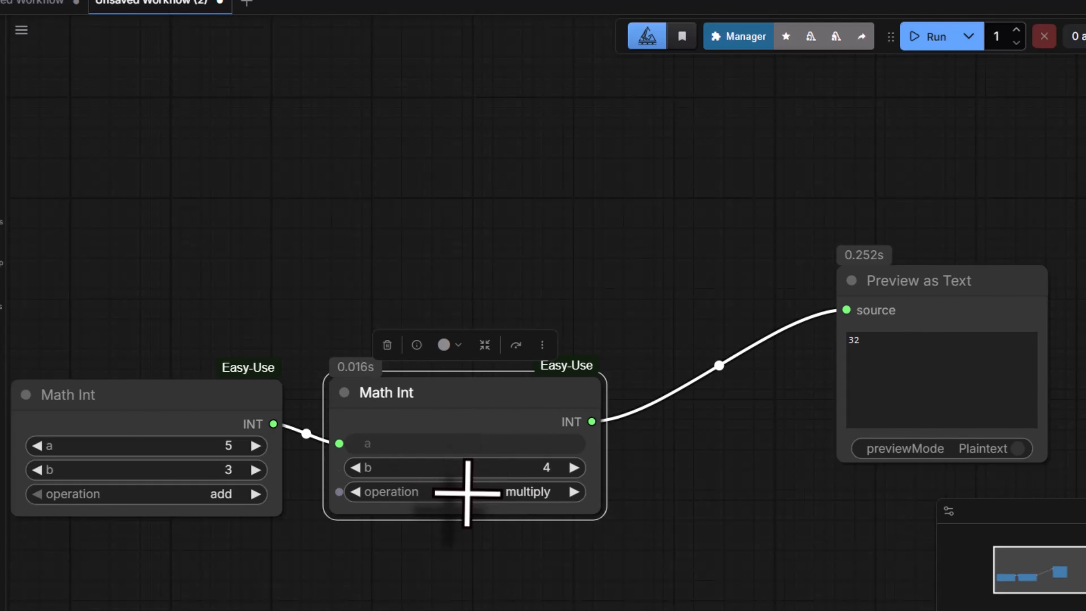
{"action": "left_click_drag", "start_coordinate": [935, 284], "coordinate": [765, 382]}
Bypass the second Math Int node and run the workflow
{"action": "left_click", "coordinate": [499, 390]}
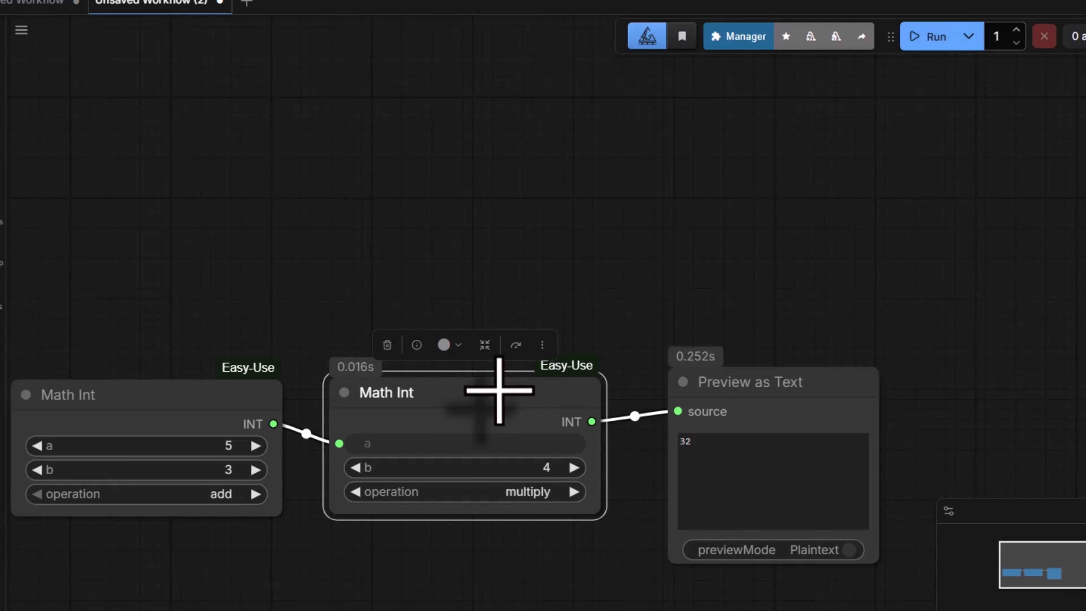
{"action": "right_click", "coordinate": [502, 397]}
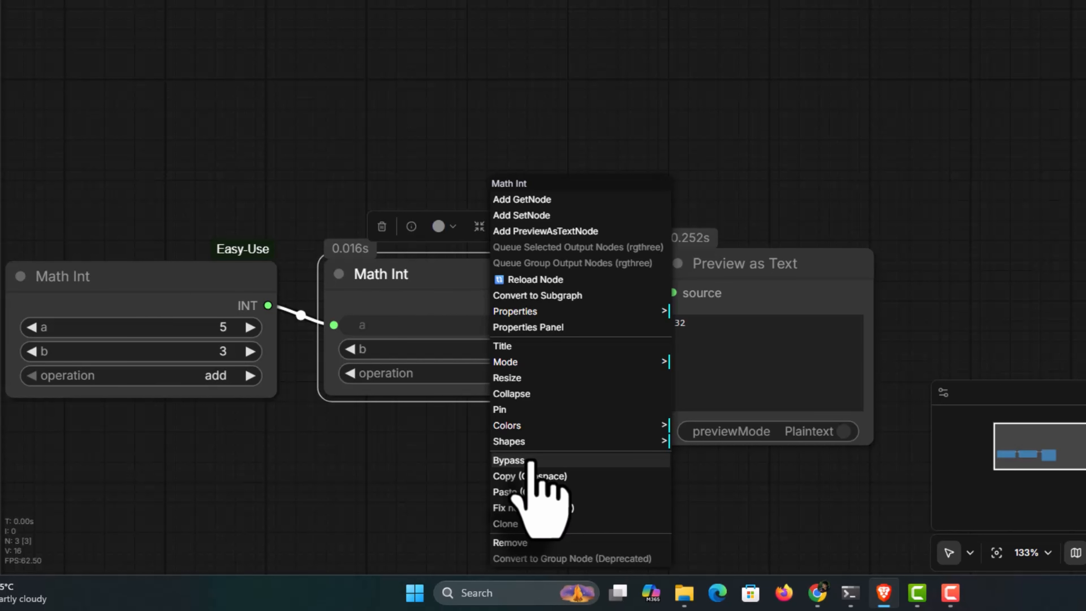
{"action": "left_click", "coordinate": [530, 462]}
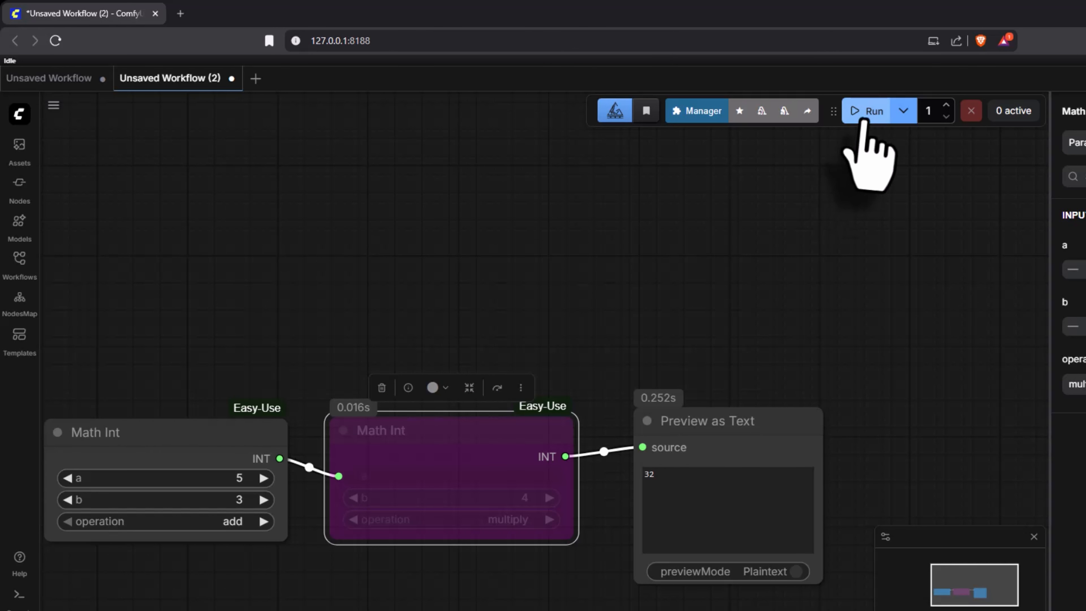
{"action": "left_click", "coordinate": [865, 111]}
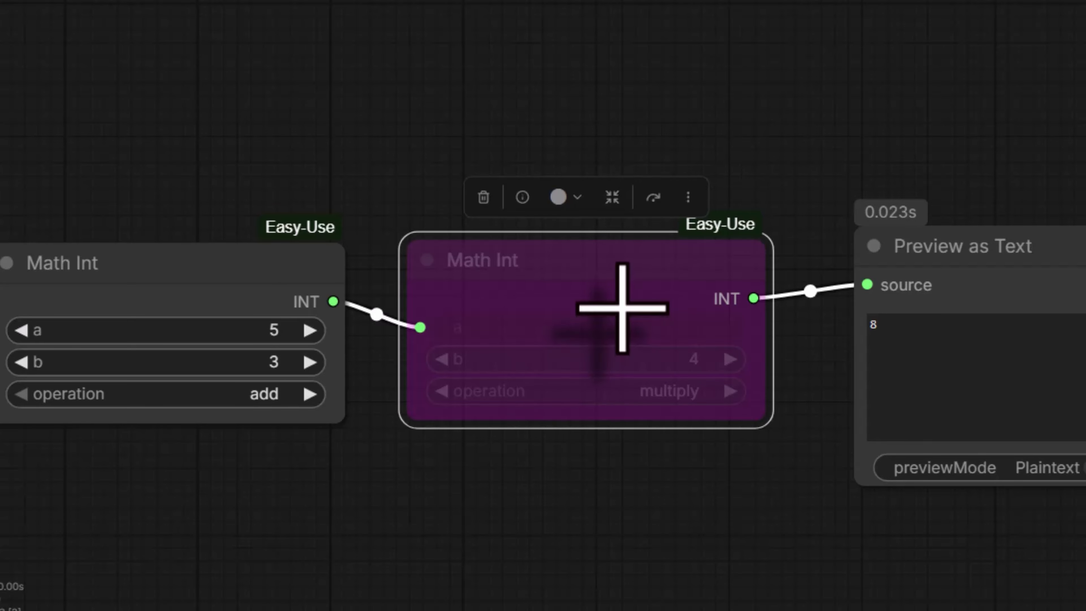
Turn off the bypass on the second Math Int node
{"action": "right_click", "coordinate": [620, 264]}
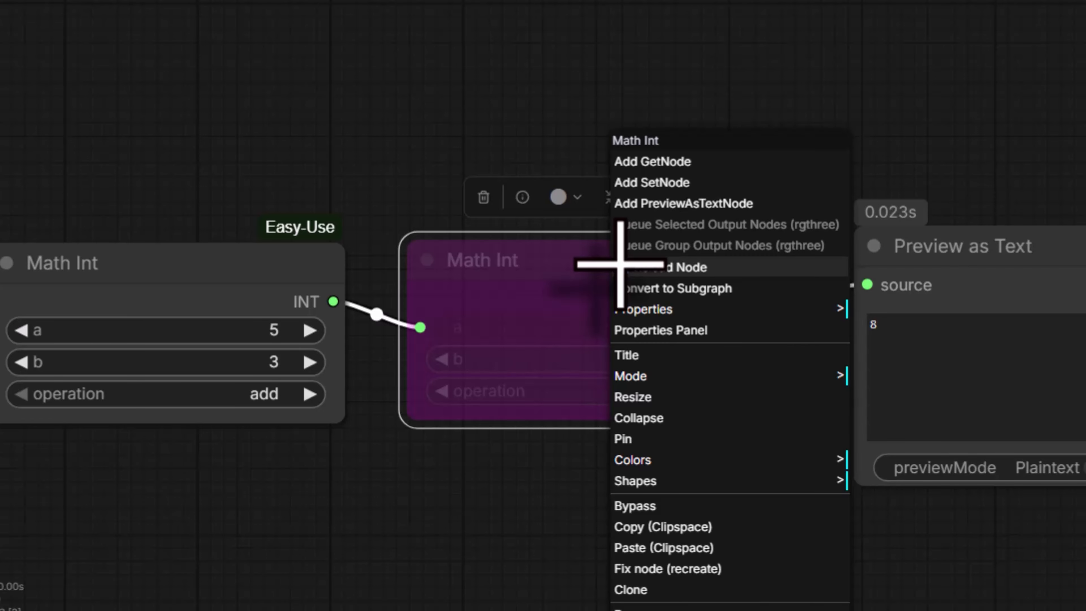
{"action": "left_click", "coordinate": [652, 507]}
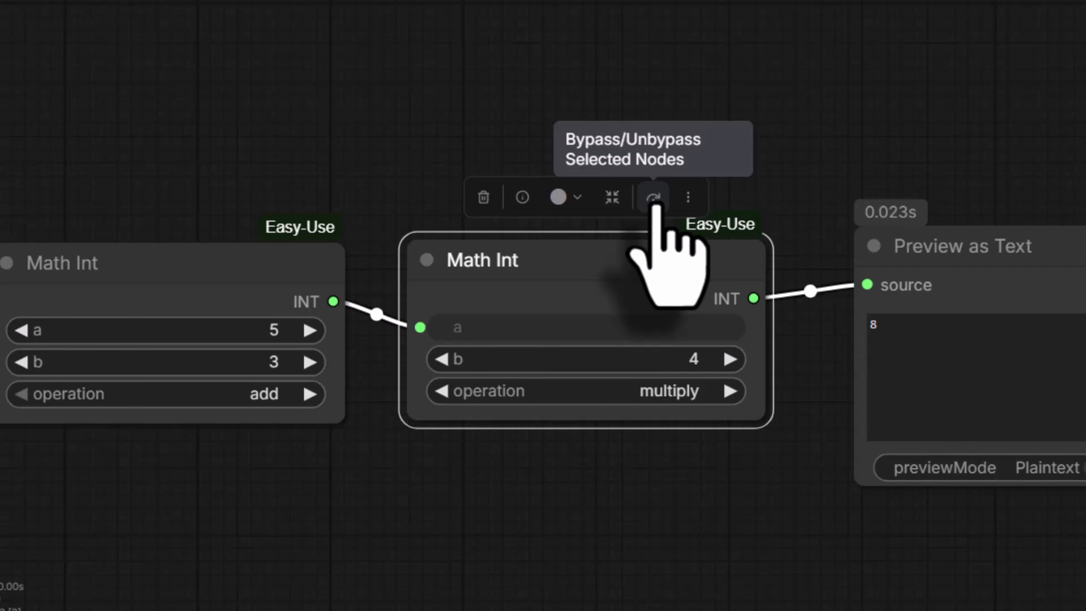
Select both Math Int nodes and the Preview as Text node and put them in a new group
{"action": "scroll", "coordinate": [582, 425], "scroll_direction": "down", "scroll_amount": 2}
{"action": "left_click_drag", "start_coordinate": [543, 489], "coordinate": [594, 295]}
{"action": "left_click_drag", "start_coordinate": [100, 1], "coordinate": [1014, 385]}
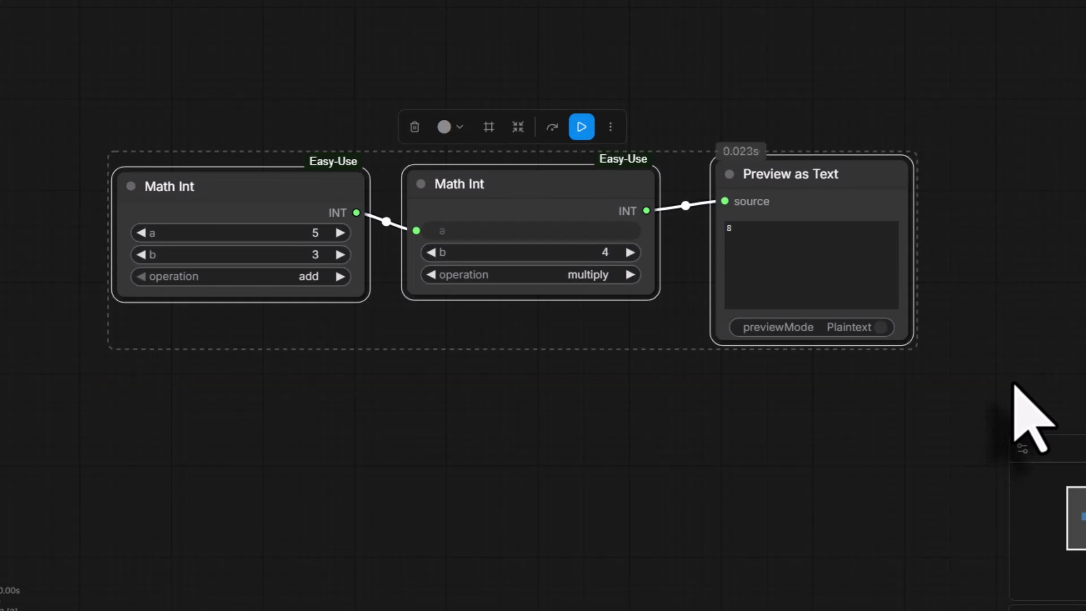
{"action": "right_click", "coordinate": [549, 170]}
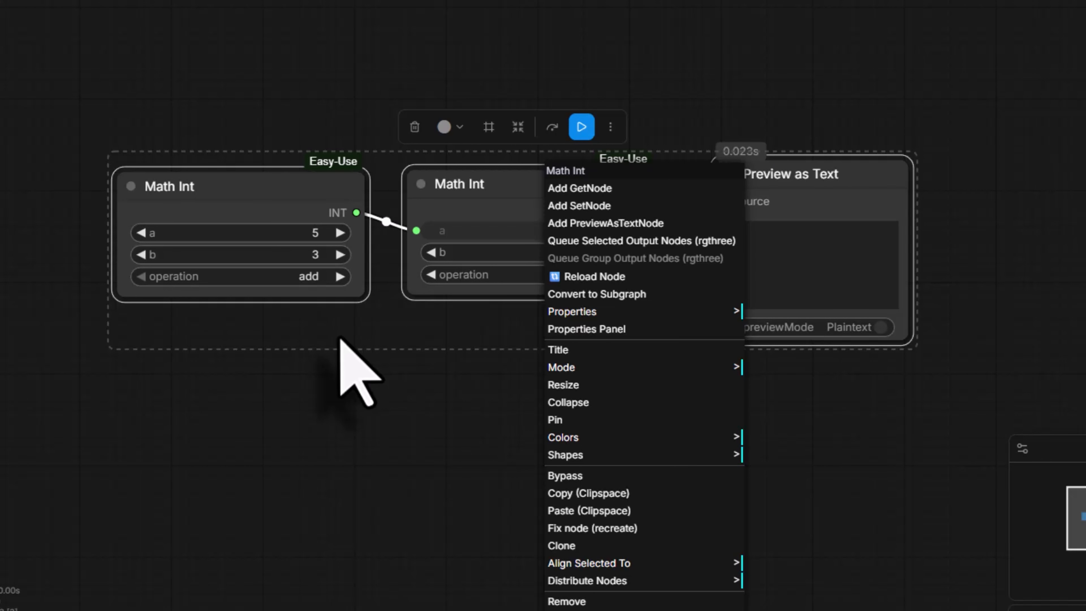
{"action": "right_click", "coordinate": [341, 338]}
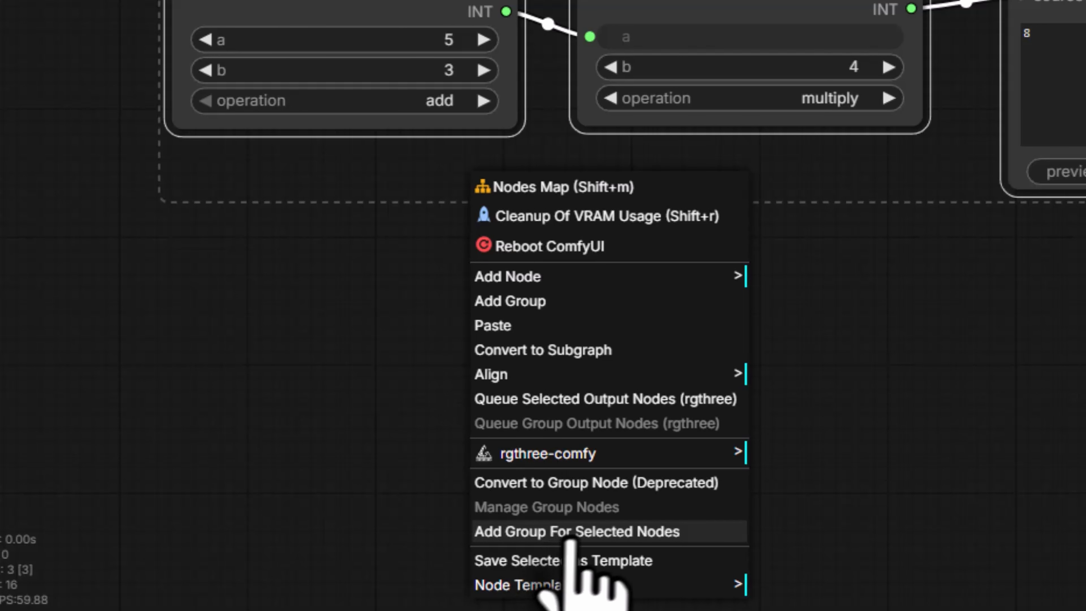
{"action": "left_click", "coordinate": [574, 537]}
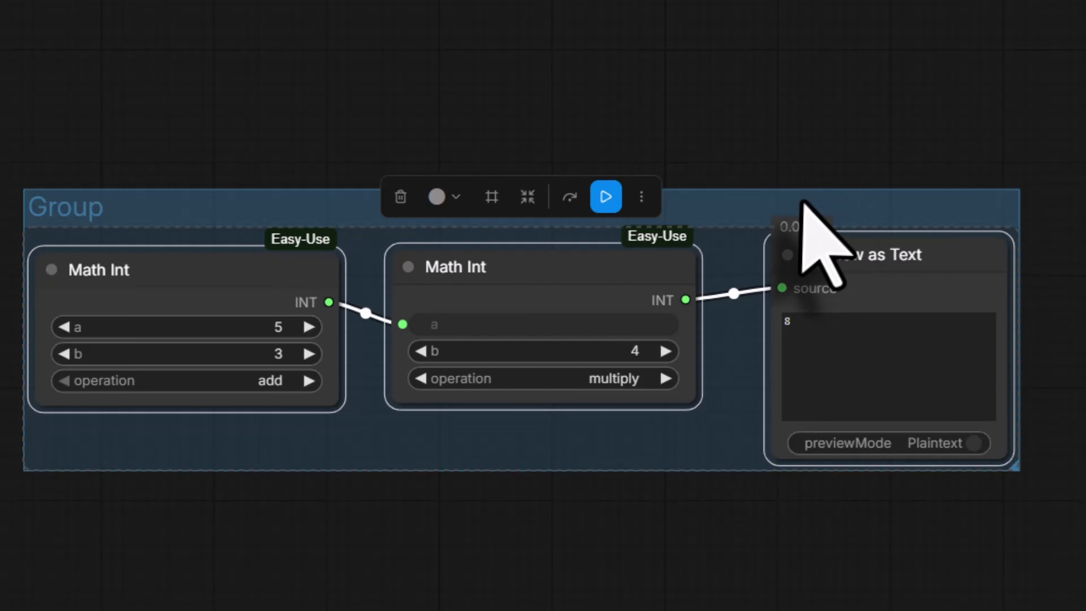
Move the new group slightly on the canvas and rename it Calculations
{"action": "left_click_drag", "start_coordinate": [803, 201], "coordinate": [754, 105]}
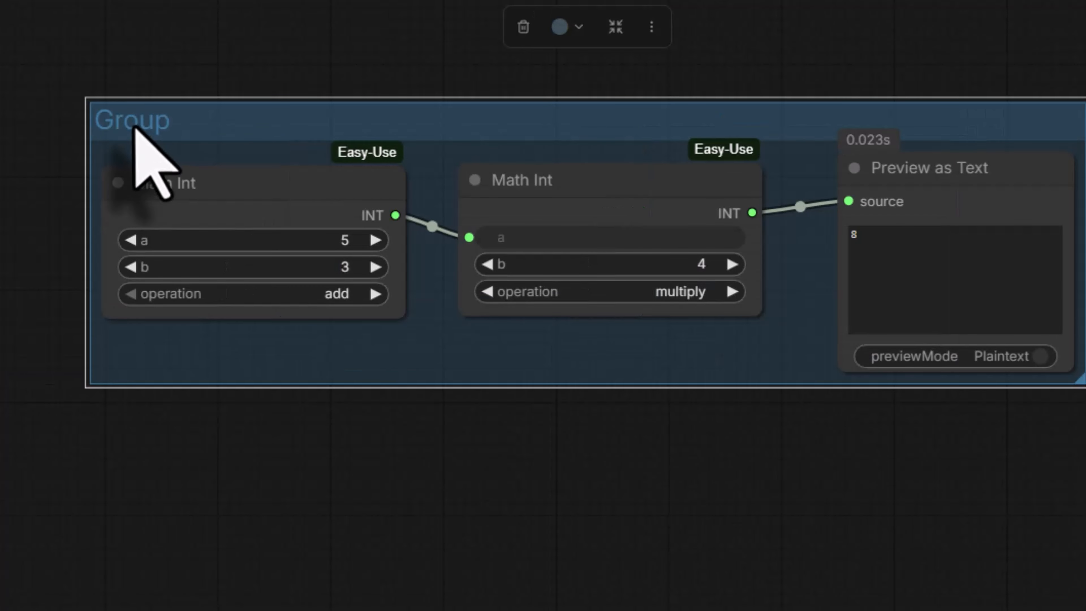
{"action": "double_click", "coordinate": [19, 113]}
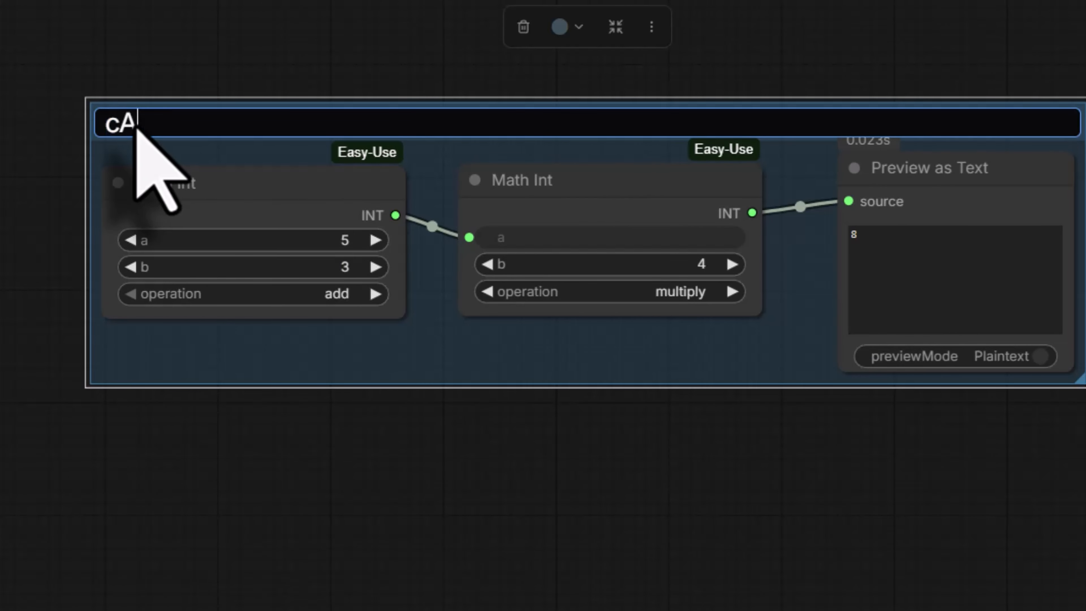
{"action": "type", "text": "Calculations"}
{"action": "key", "text": "Return"}
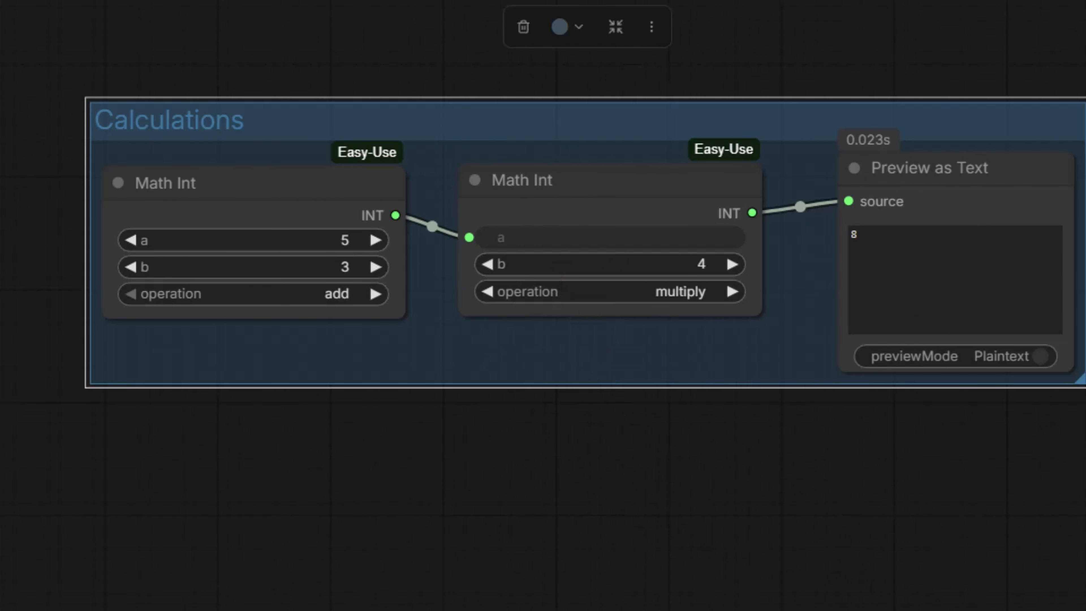
Move the first Math Int node out of the Calculations group and back to its place inside it
{"action": "left_click", "coordinate": [242, 280]}
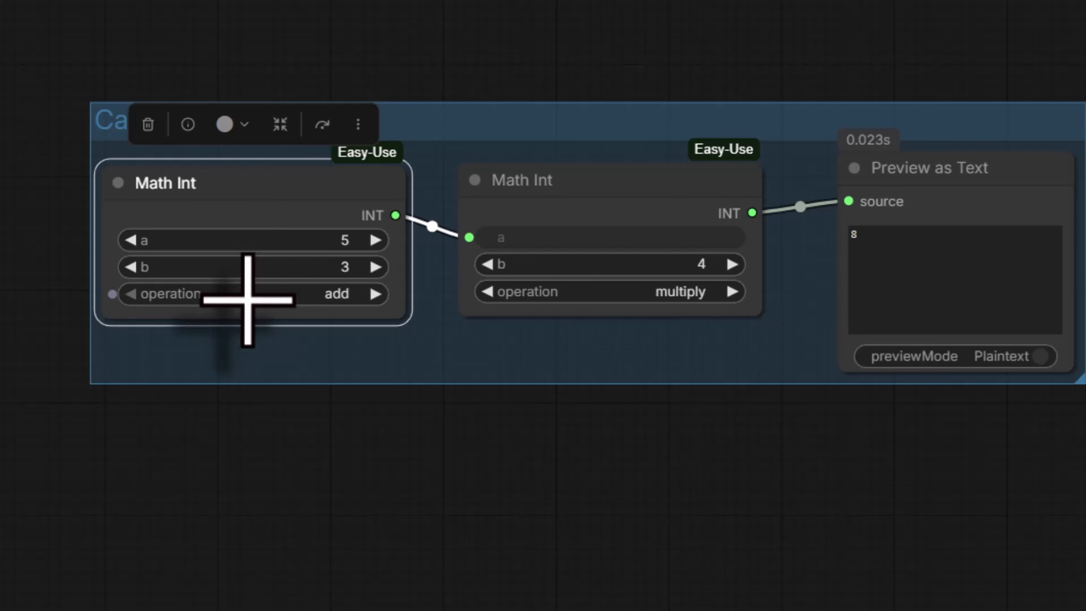
{"action": "left_click_drag", "start_coordinate": [234, 190], "coordinate": [243, 499]}
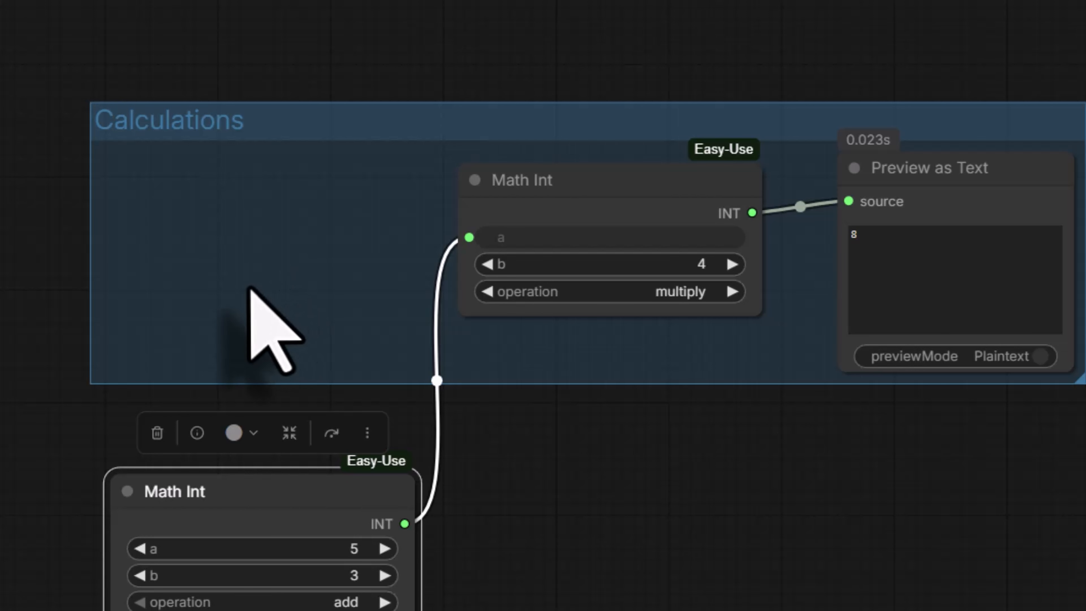
{"action": "left_click_drag", "start_coordinate": [256, 479], "coordinate": [249, 173]}
Bypass all nodes in the Calculations group at once
{"action": "left_click", "coordinate": [558, 133]}
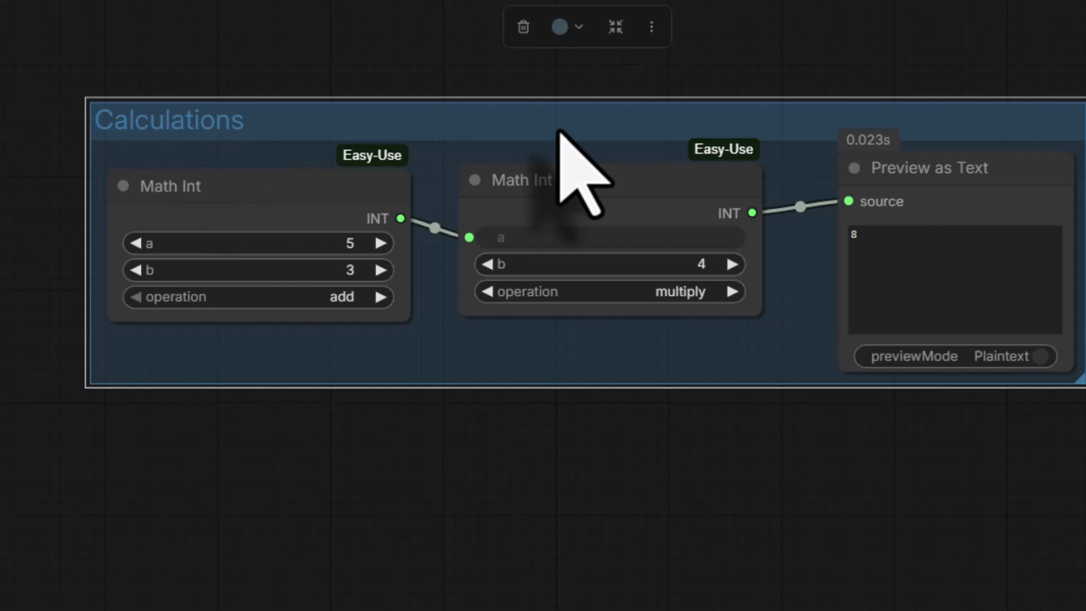
{"action": "right_click", "coordinate": [558, 133]}
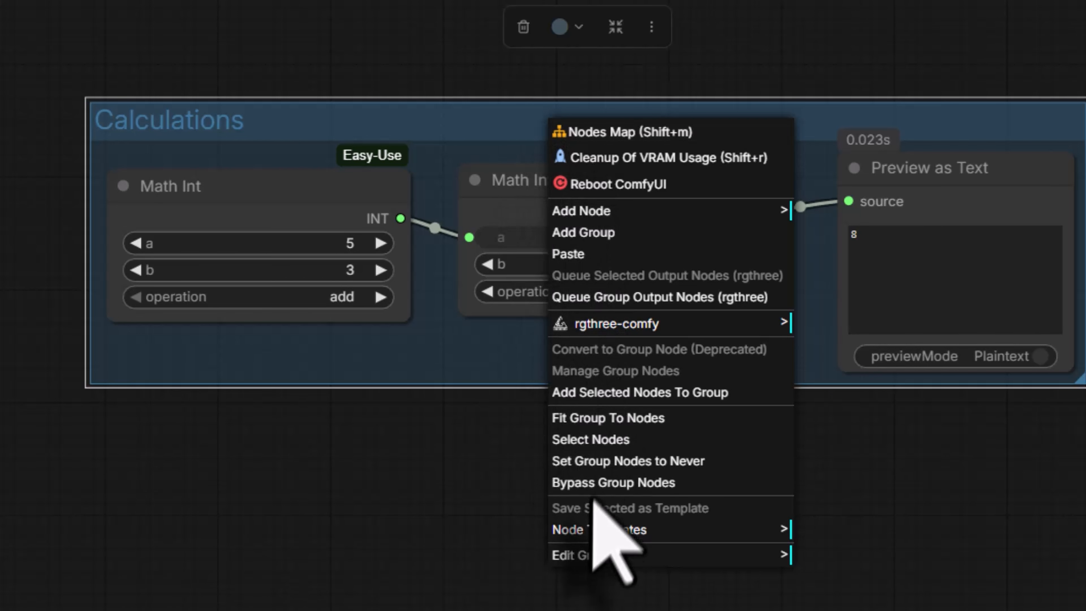
{"action": "left_click", "coordinate": [595, 484]}
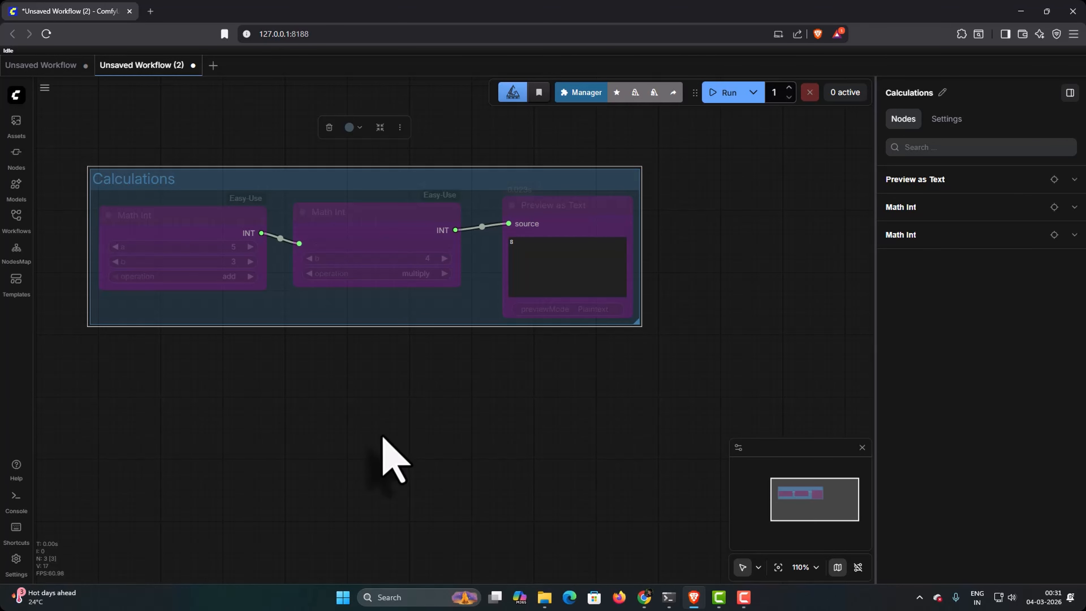
Add a Concatenate node below the Calculations group, with "my name is" as string_a and the person's first name as string_b
{"action": "left_click_drag", "start_coordinate": [336, 406], "coordinate": [322, 368]}
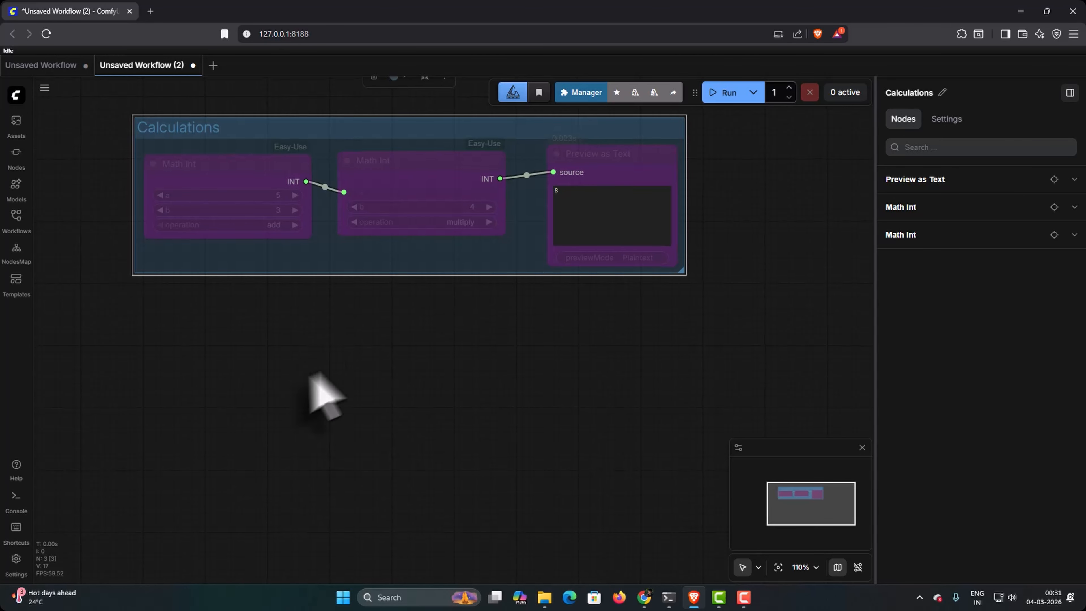
{"action": "double_click", "coordinate": [288, 366]}
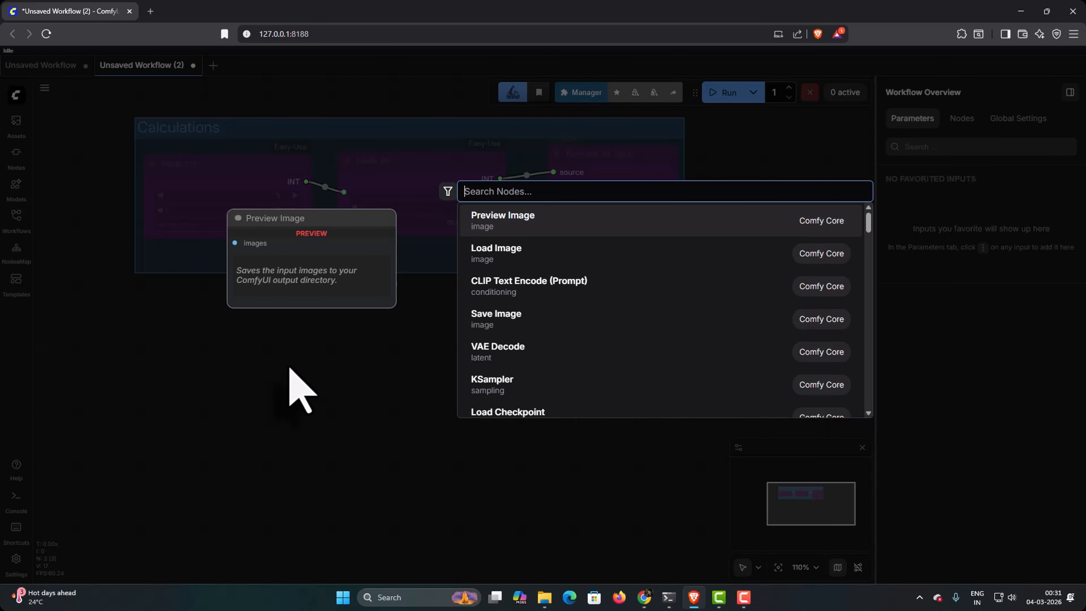
{"action": "type", "text": "concat"}
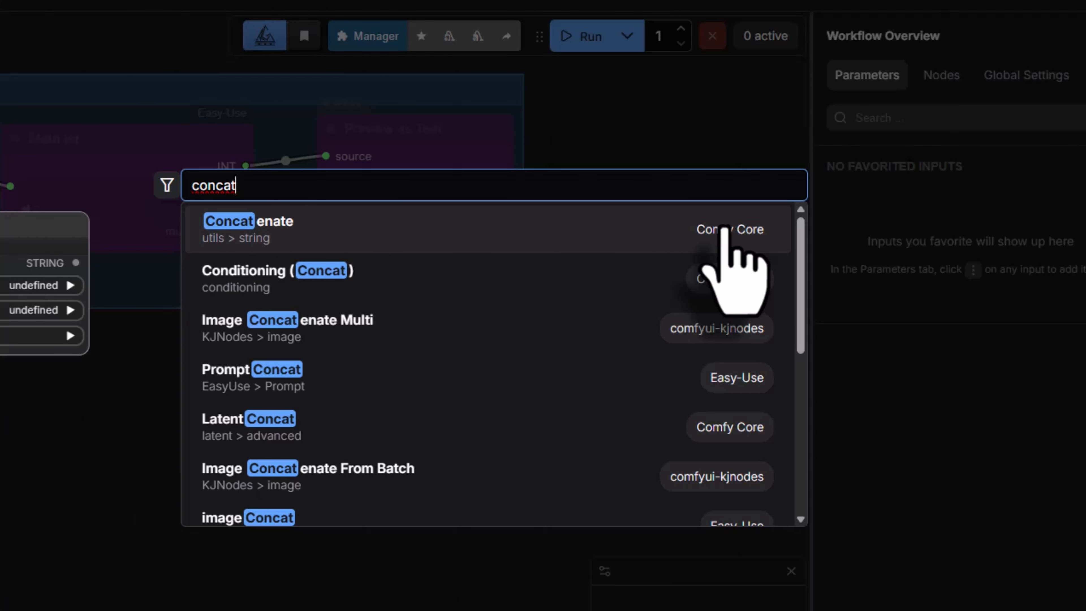
{"action": "left_click", "coordinate": [262, 228]}
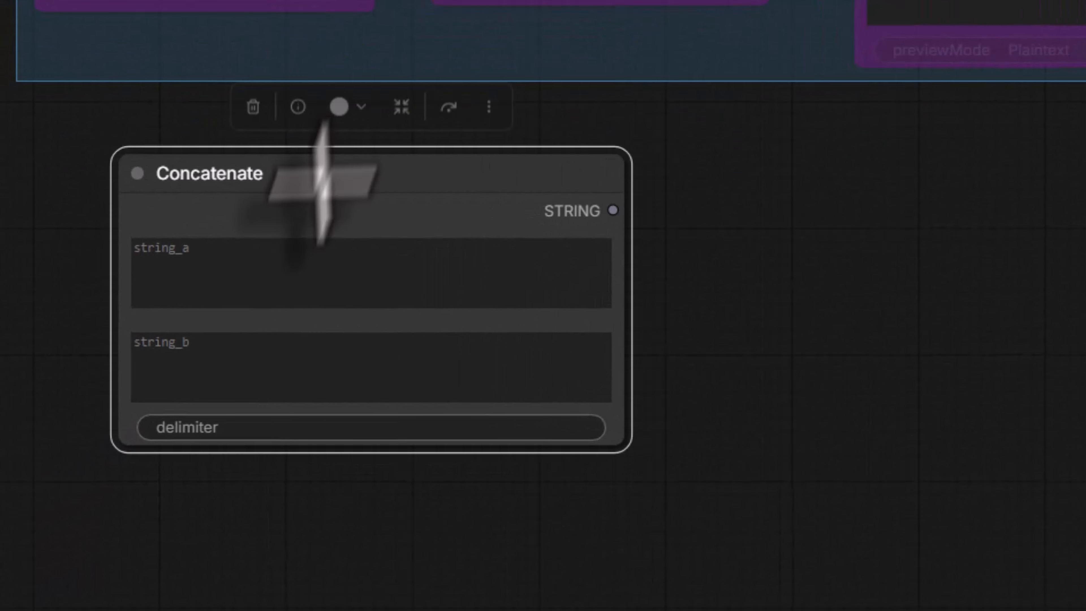
{"action": "left_click", "coordinate": [206, 253]}
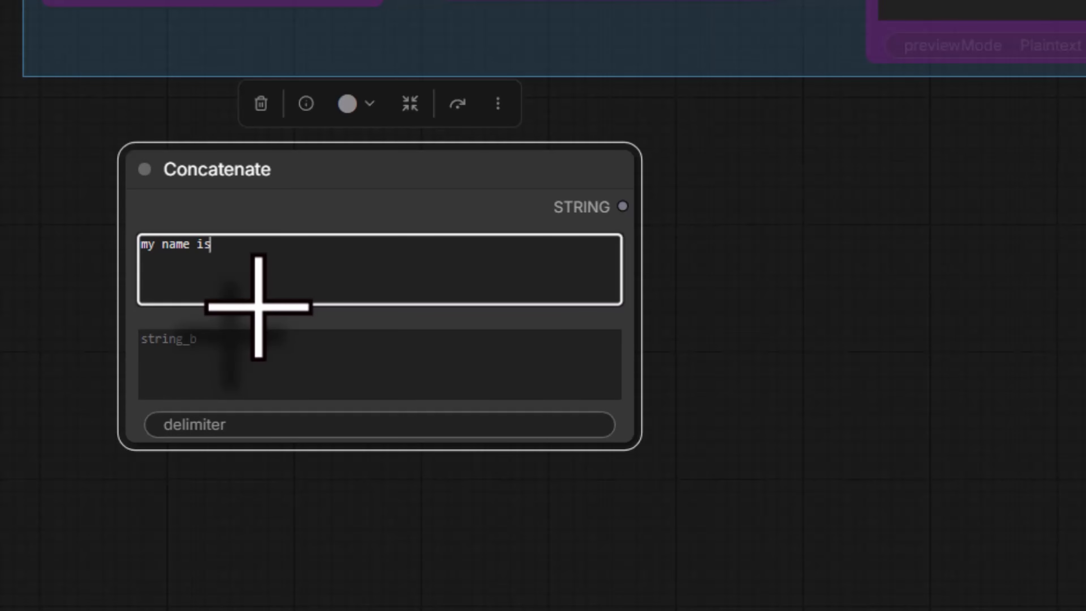
{"action": "left_click", "coordinate": [267, 352]}
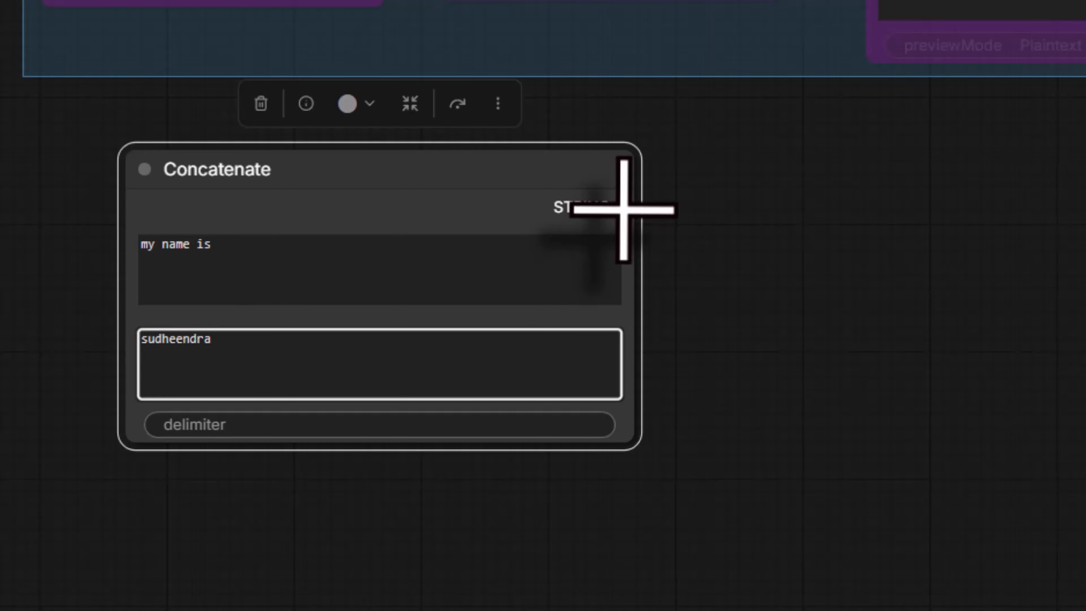
Attach a new Preview as Text node to the Concatenate node's STRING output and run the workflow
{"action": "left_click_drag", "start_coordinate": [624, 210], "coordinate": [782, 241]}
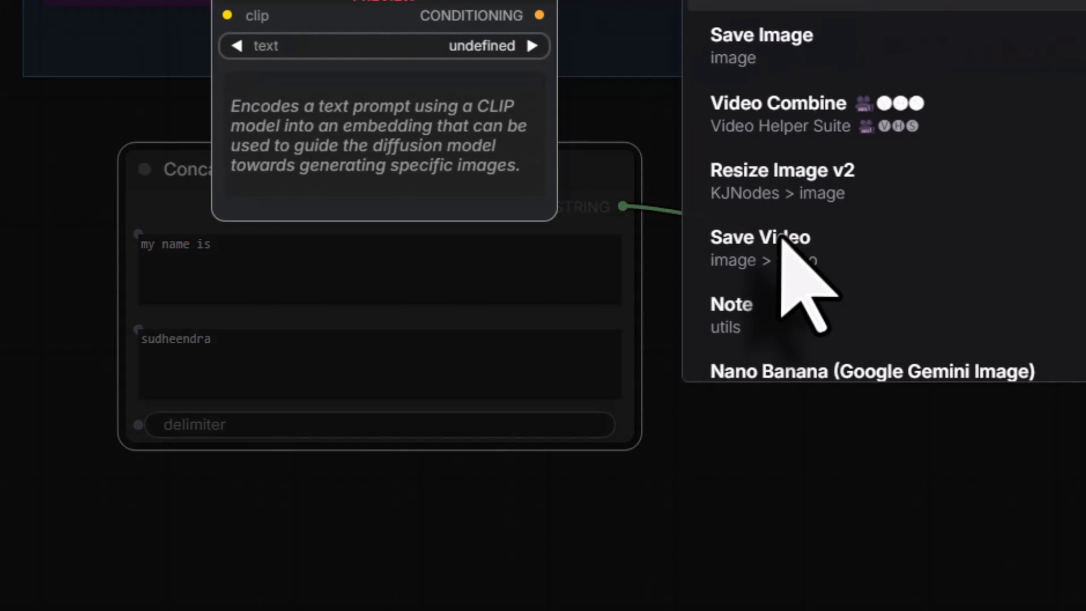
{"action": "type", "text": "preview"}
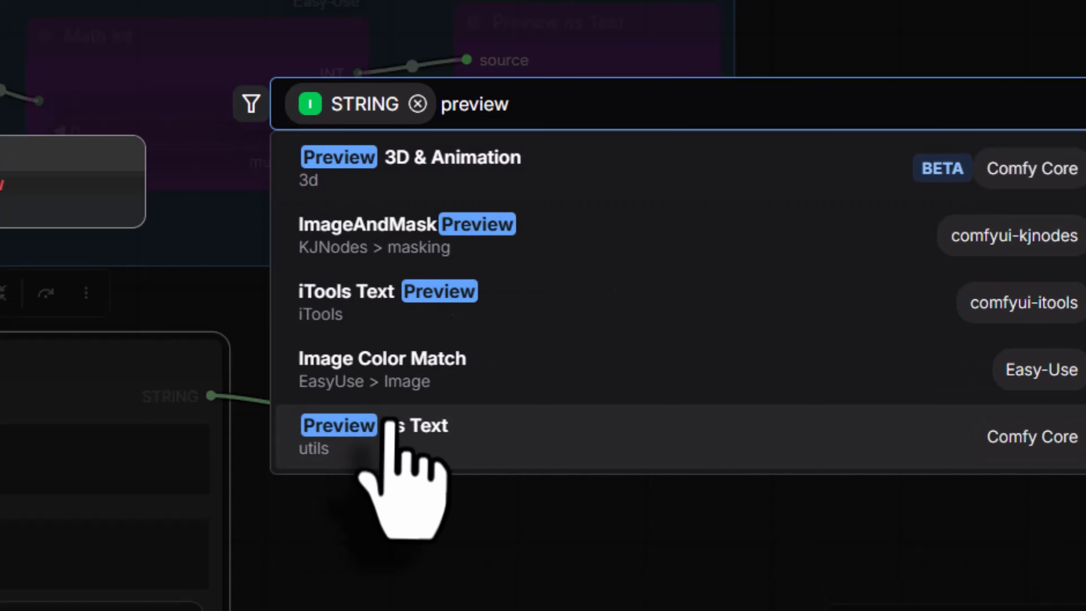
{"action": "left_click", "coordinate": [375, 429]}
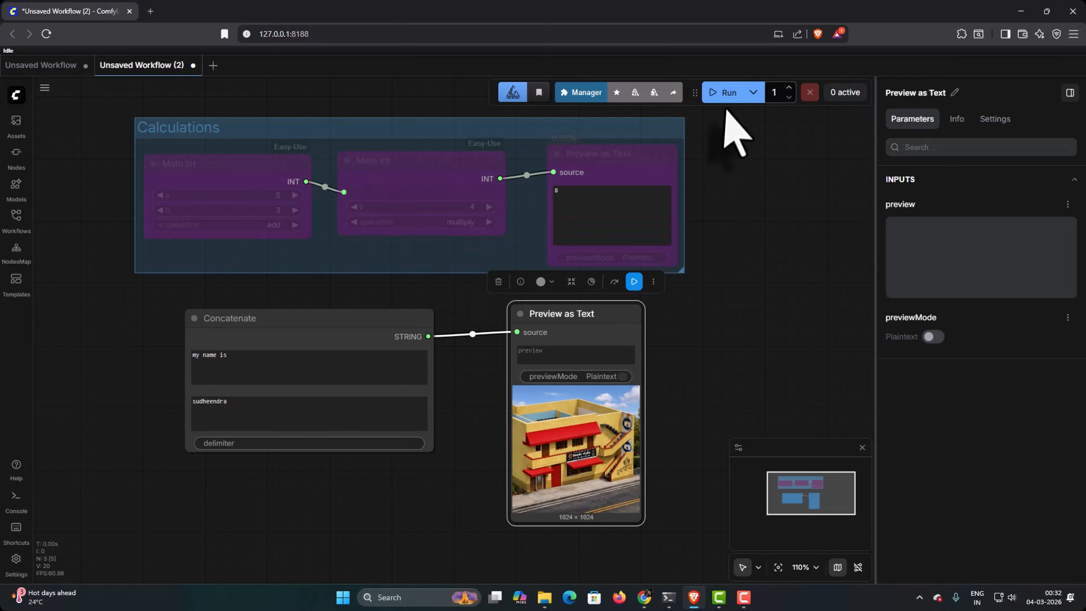
{"action": "left_click", "coordinate": [726, 95]}
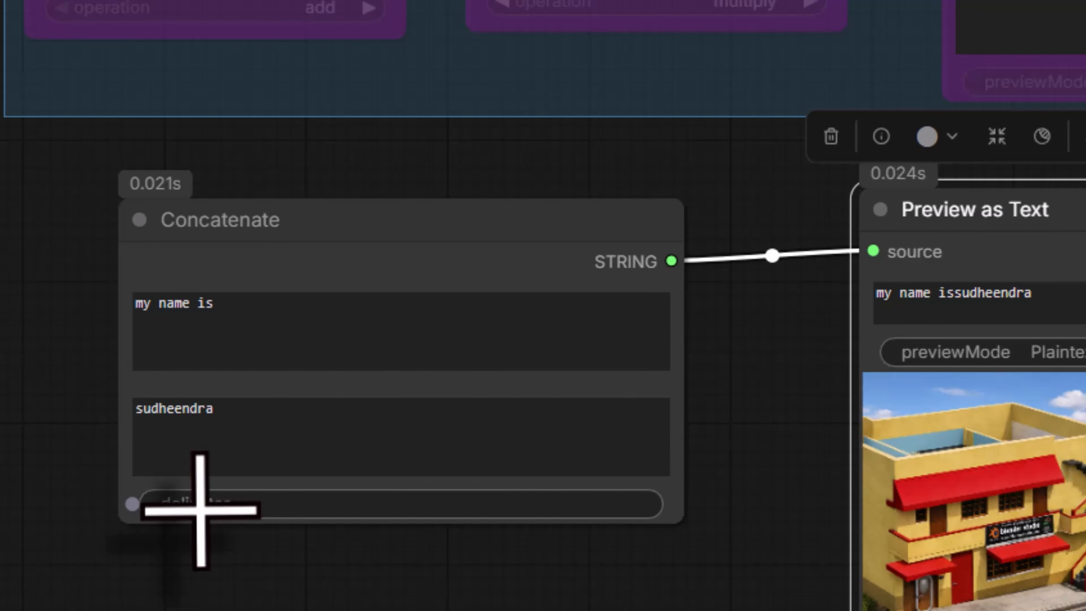
Set the Concatenate node's delimiter to a single space and run the workflow again
{"action": "left_click", "coordinate": [201, 510]}
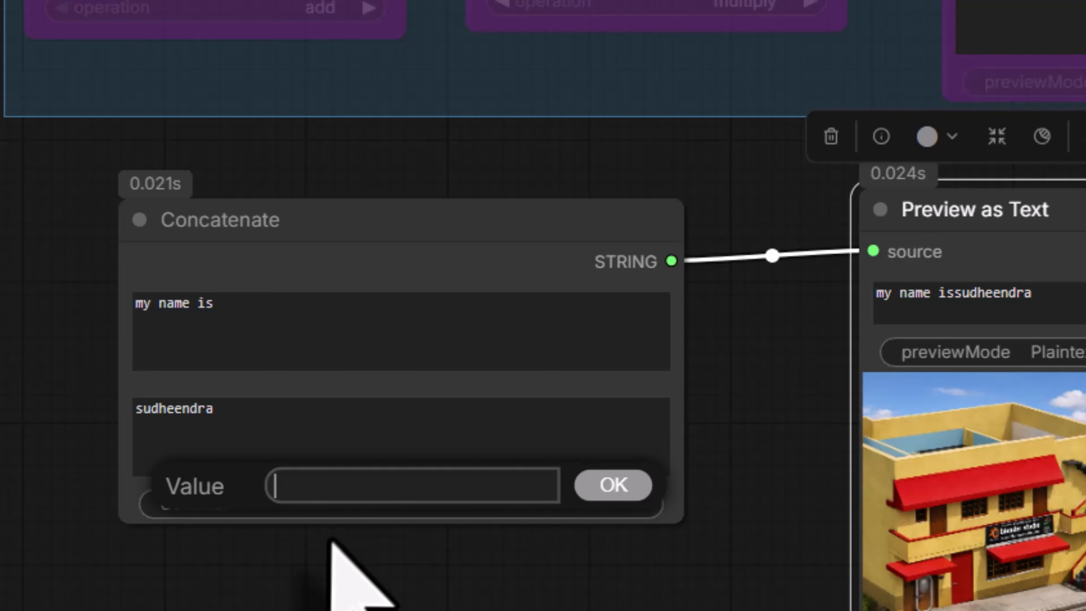
{"action": "left_click", "coordinate": [613, 485]}
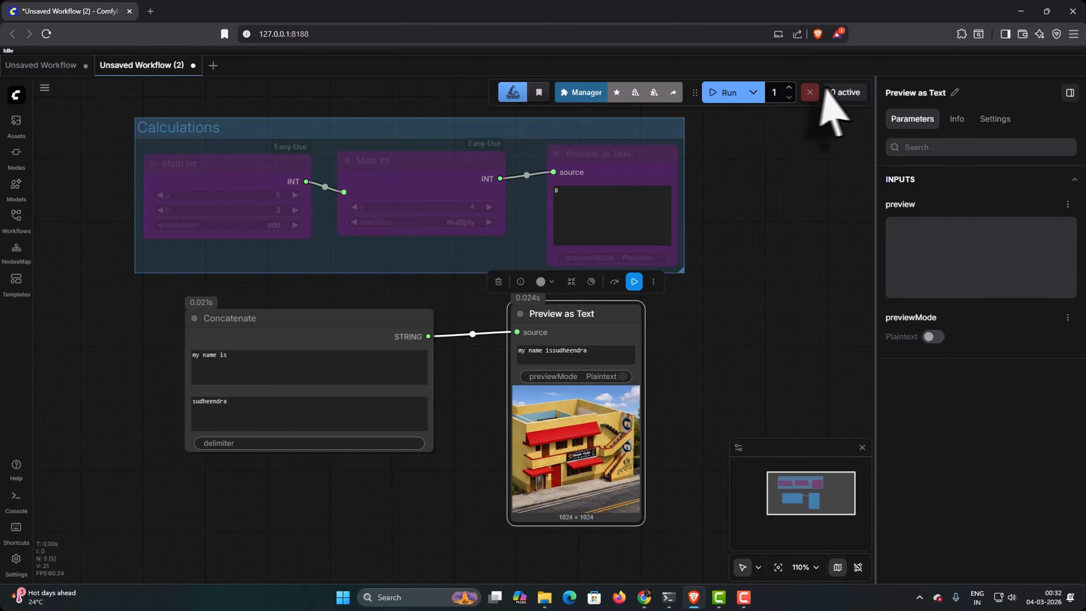
{"action": "left_click", "coordinate": [727, 95]}
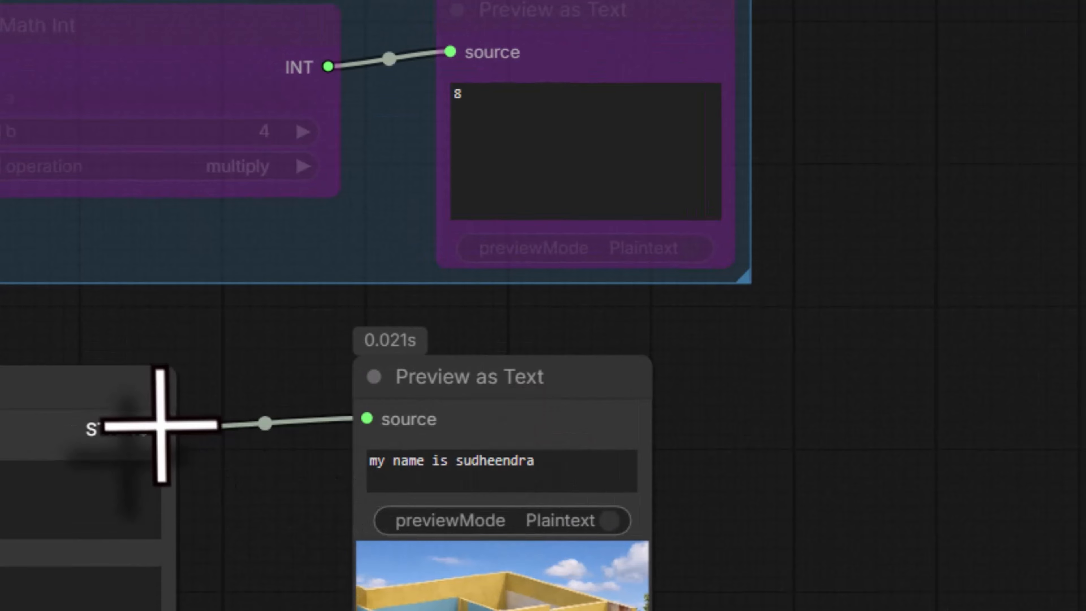
Add a second Concatenate node fed by the first one's STRING output through its string_a input
{"action": "left_click_drag", "start_coordinate": [170, 424], "coordinate": [799, 334]}
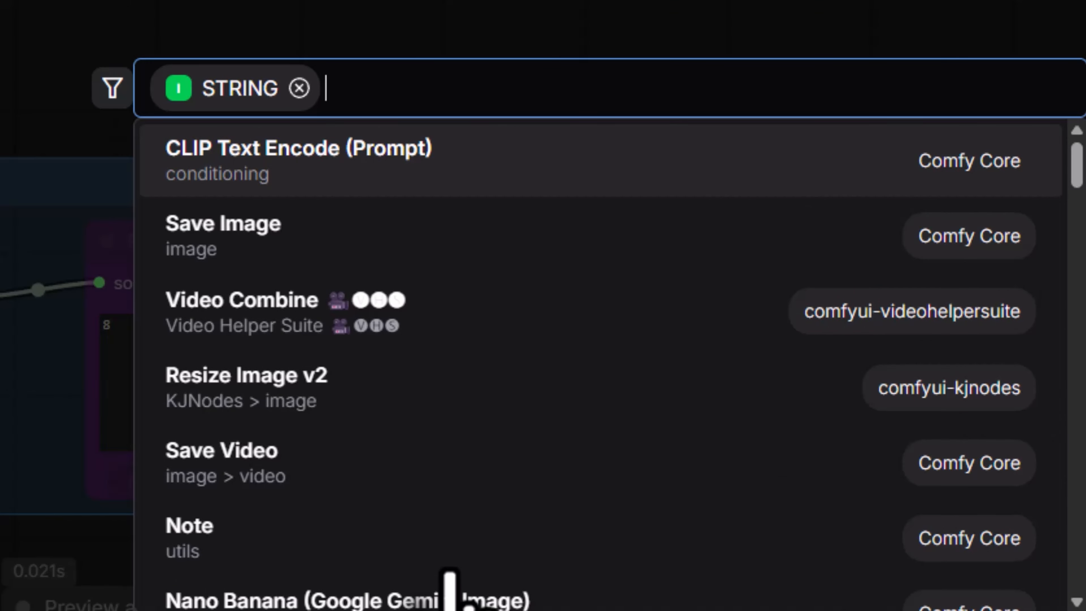
{"action": "type", "text": "concat"}
{"action": "left_click", "coordinate": [376, 143]}
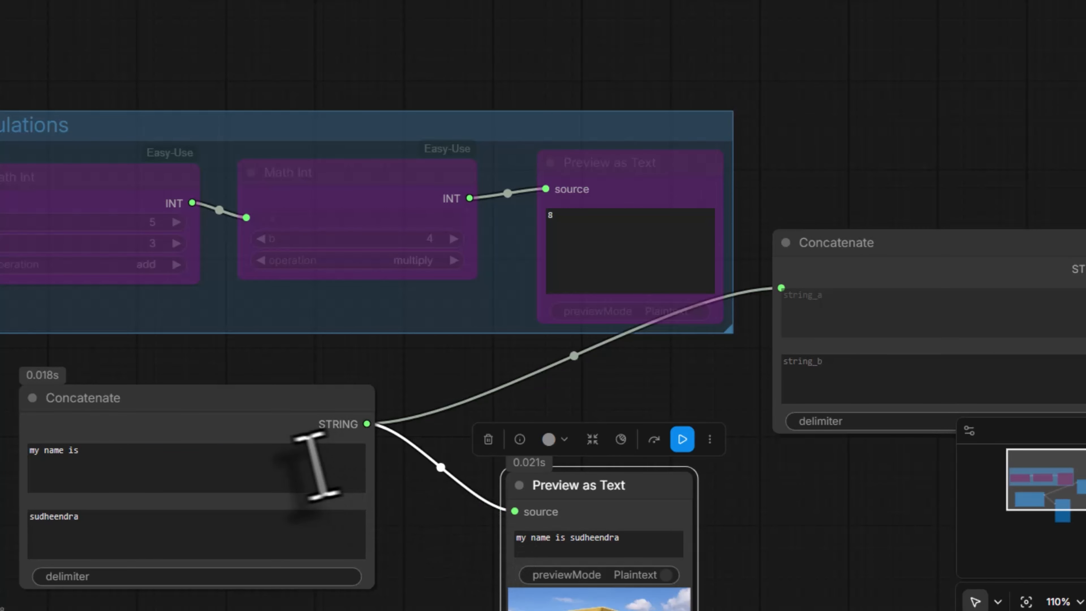
{"action": "left_click_drag", "start_coordinate": [784, 289], "coordinate": [782, 290]}
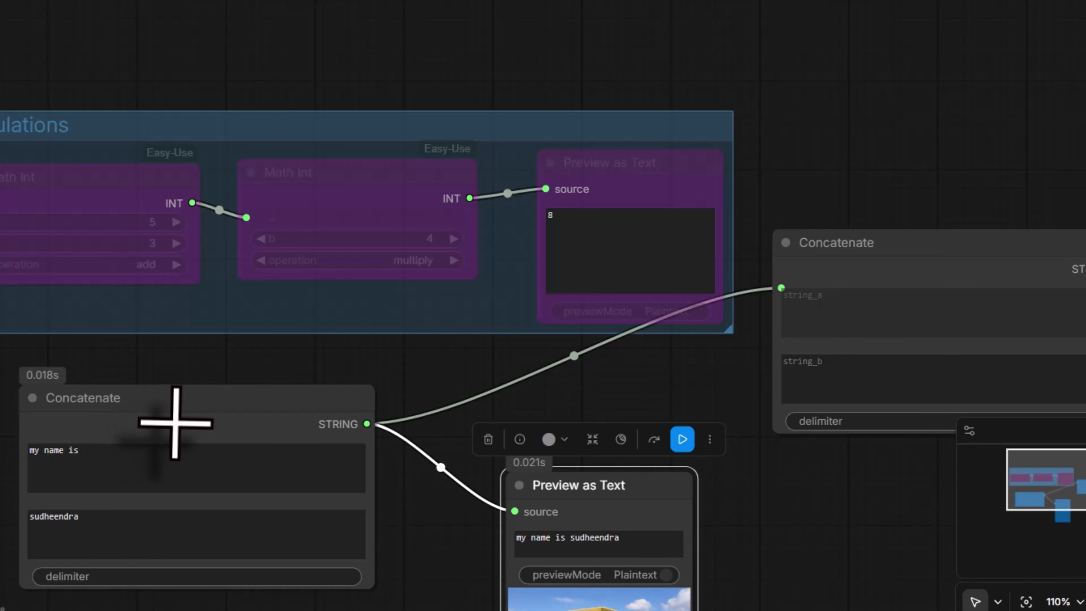
Set the second Concatenate node's string_b to "i am a ai film maker" and its delimiter to a comma
{"action": "left_click", "coordinate": [827, 367]}
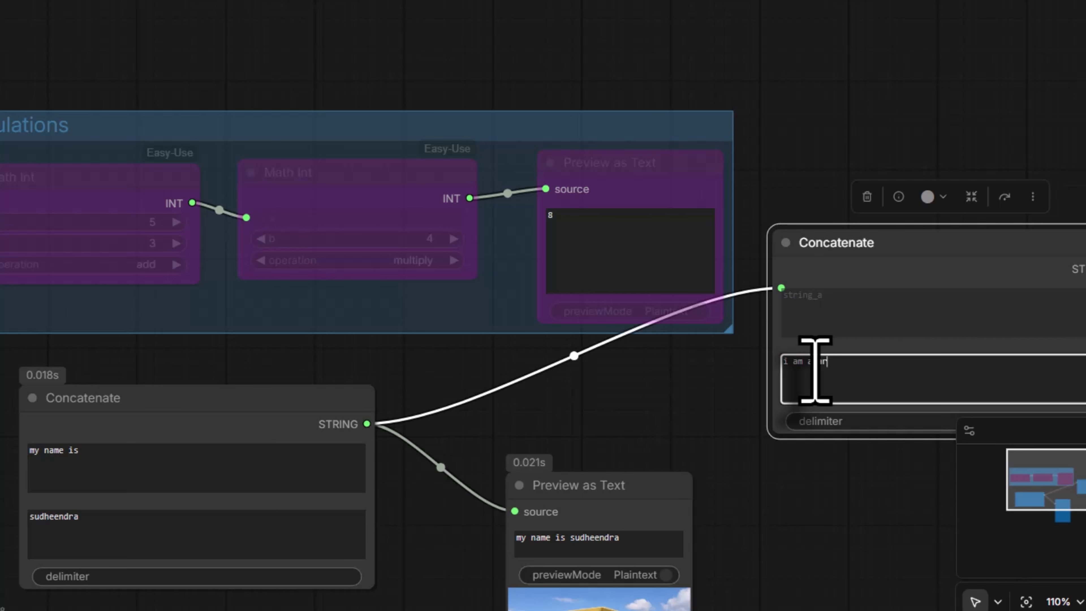
{"action": "type", "text": "i am a ai vi"}
{"action": "key", "text": "BackSpace"}
{"action": "key", "text": "BackSpace"}
{"action": "type", "text": "film maker"}
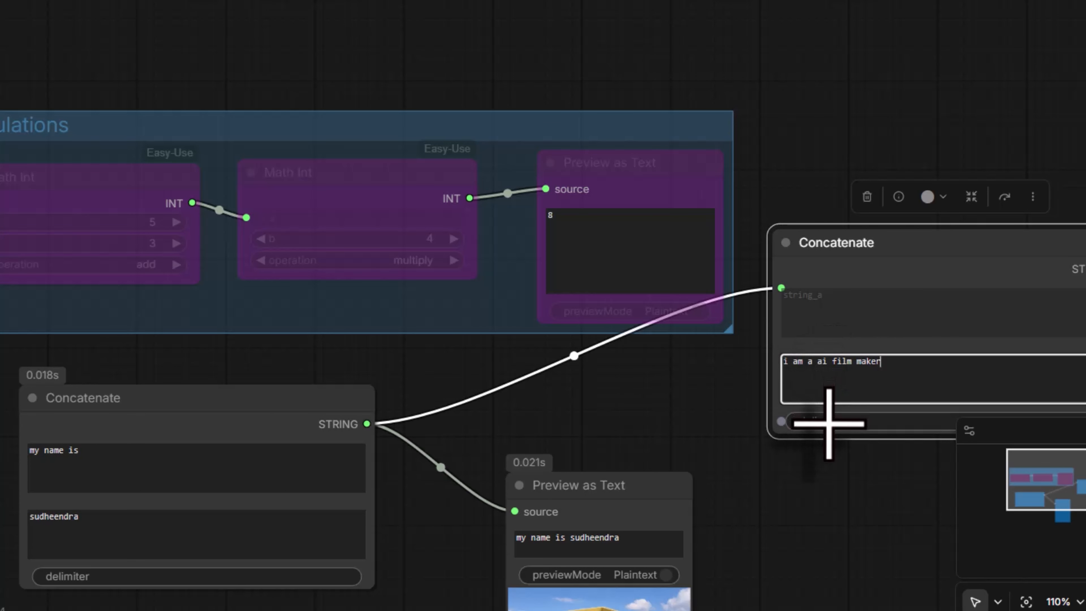
{"action": "left_click", "coordinate": [829, 422]}
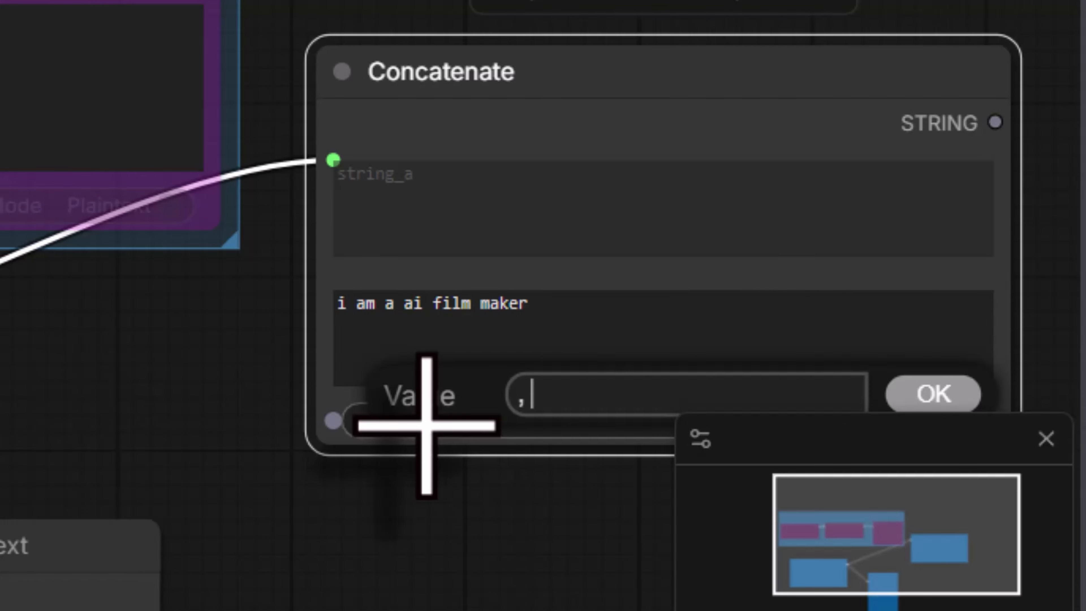
{"action": "left_click", "coordinate": [933, 394]}
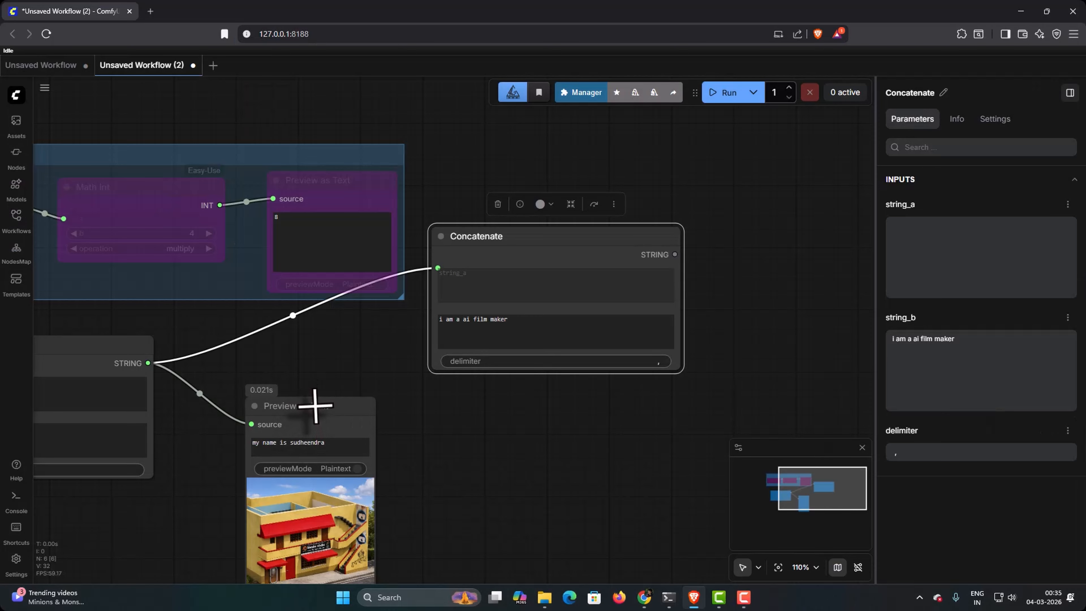
Move the lower Preview as Text node beside the second Concatenate node, connect it to that node's STRING output and run the workflow
{"action": "left_click", "coordinate": [316, 406]}
{"action": "left_click_drag", "start_coordinate": [315, 406], "coordinate": [817, 192]}
{"action": "left_click_drag", "start_coordinate": [752, 211], "coordinate": [380, 417]}
{"action": "left_click", "coordinate": [436, 484]}
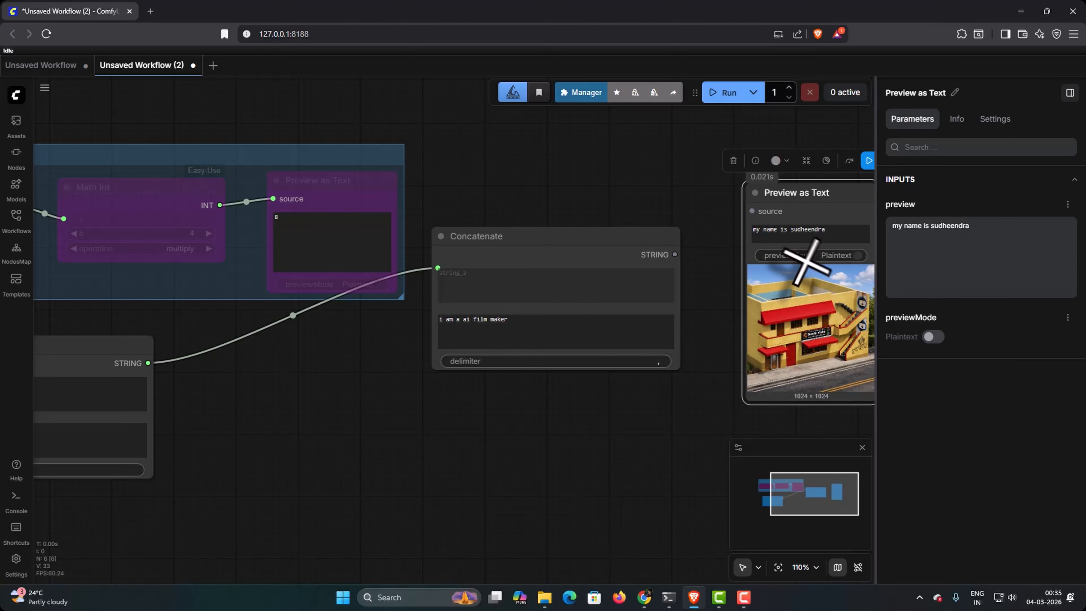
{"action": "left_click_drag", "start_coordinate": [699, 258], "coordinate": [679, 259]}
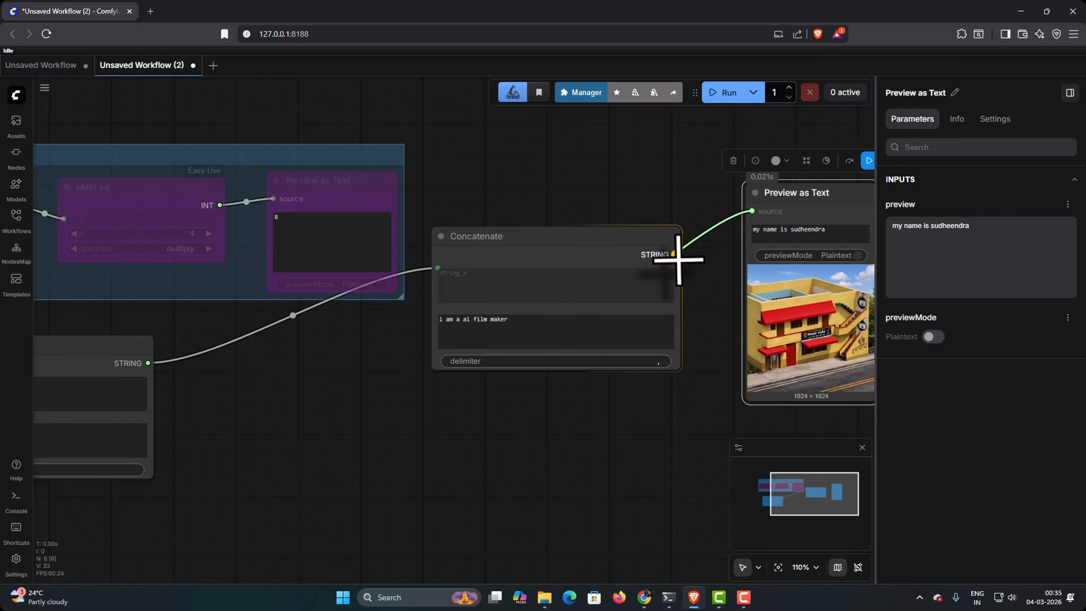
{"action": "left_click_drag", "start_coordinate": [701, 364], "coordinate": [642, 394]}
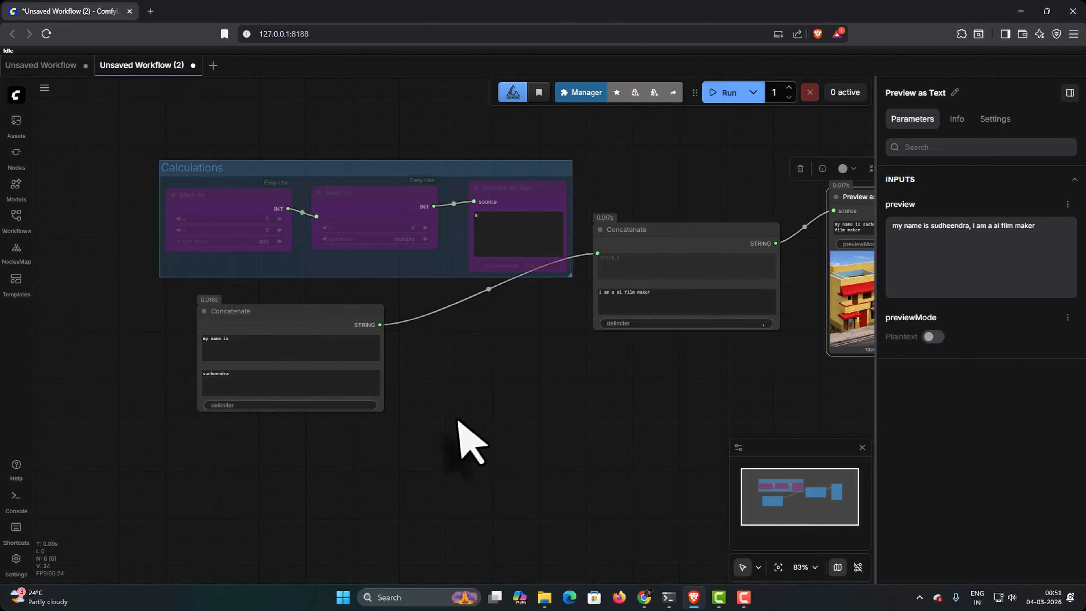
Add a Primitive node and place it below the first Concatenate node
{"action": "double_click", "coordinate": [460, 414]}
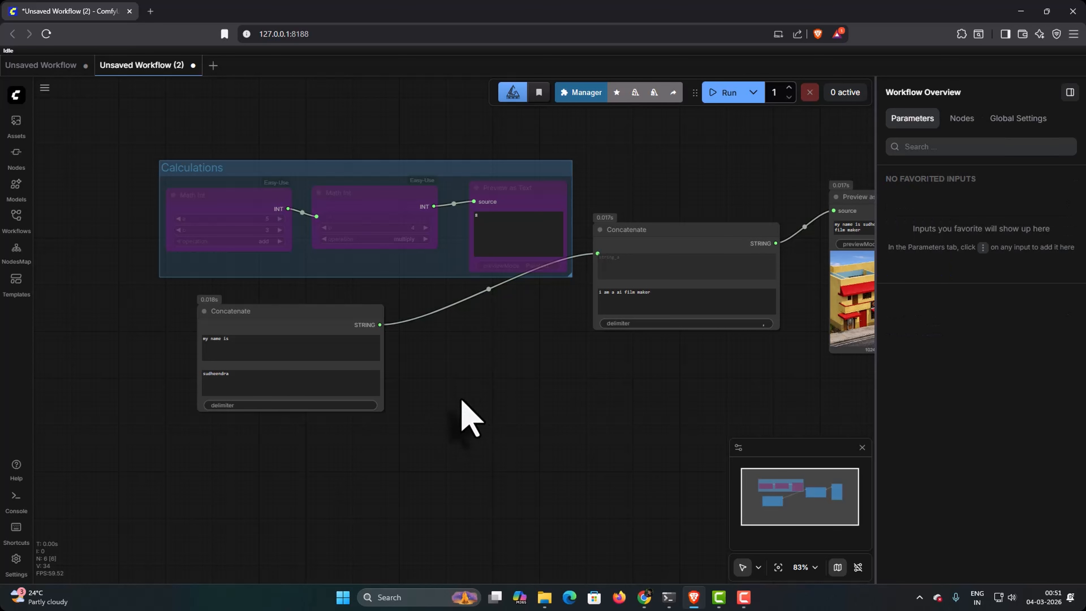
{"action": "type", "text": "prmit"}
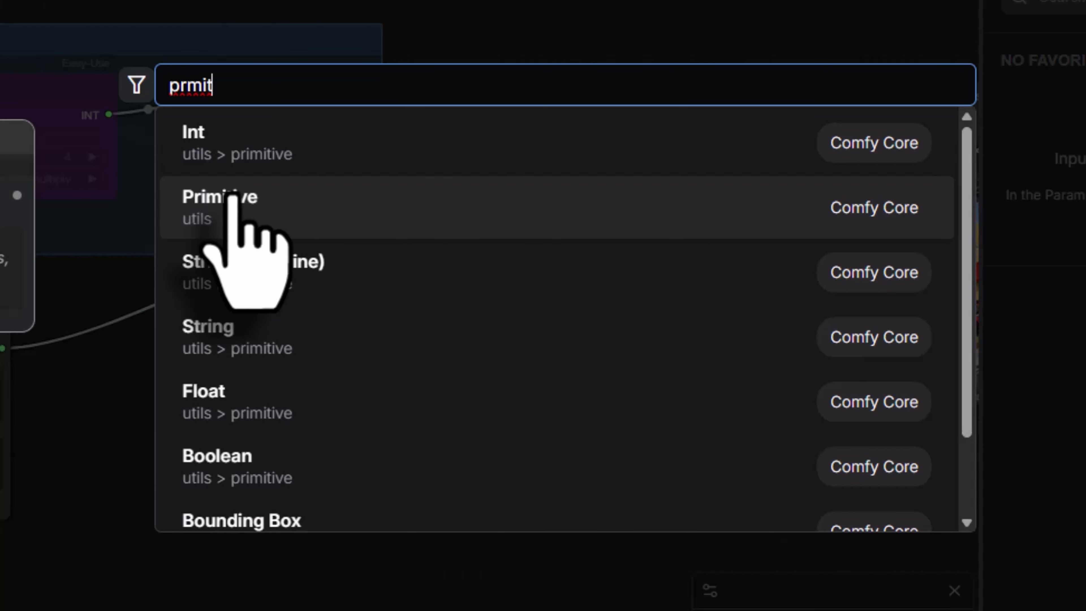
{"action": "left_click", "coordinate": [233, 201]}
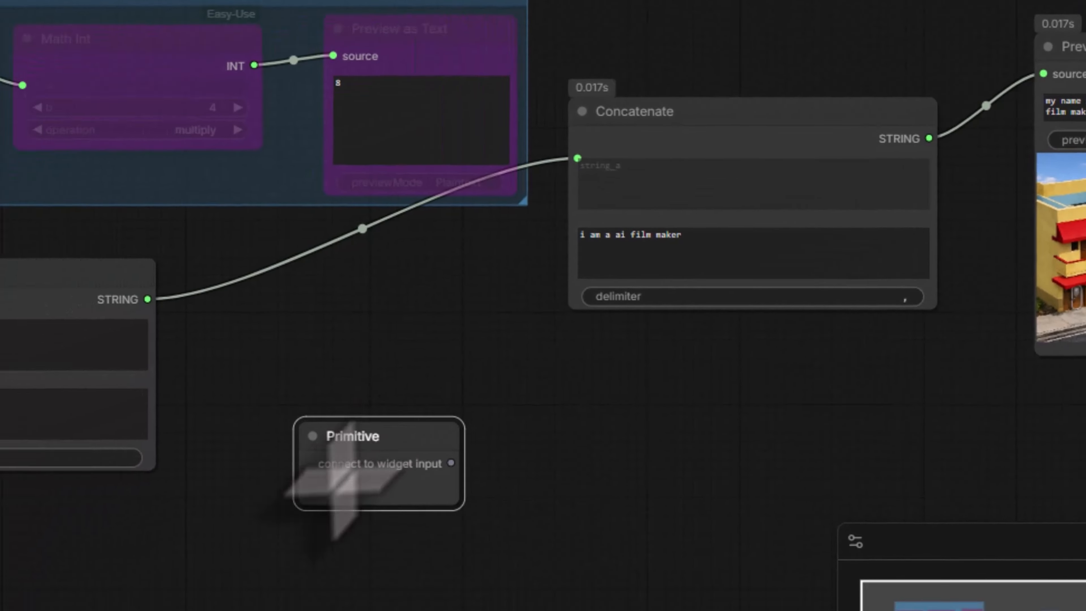
{"action": "mouse_move", "coordinate": [344, 481]}
{"action": "left_mouse_down"}
{"action": "mouse_move", "coordinate": [334, 480]}
{"action": "mouse_move", "coordinate": [354, 473]}
{"action": "left_mouse_up"}
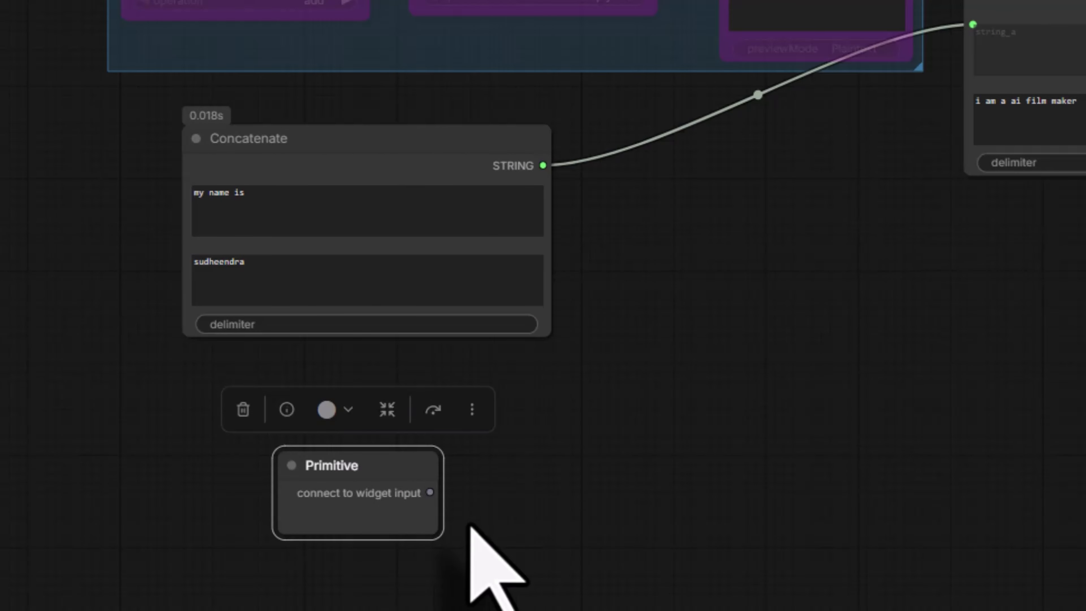
Connect the Primitive node to the first Concatenate node's string_b input and set its text to "blender studio"
{"action": "left_click_drag", "start_coordinate": [333, 470], "coordinate": [4, 432]}
{"action": "left_click_drag", "start_coordinate": [93, 450], "coordinate": [182, 256]}
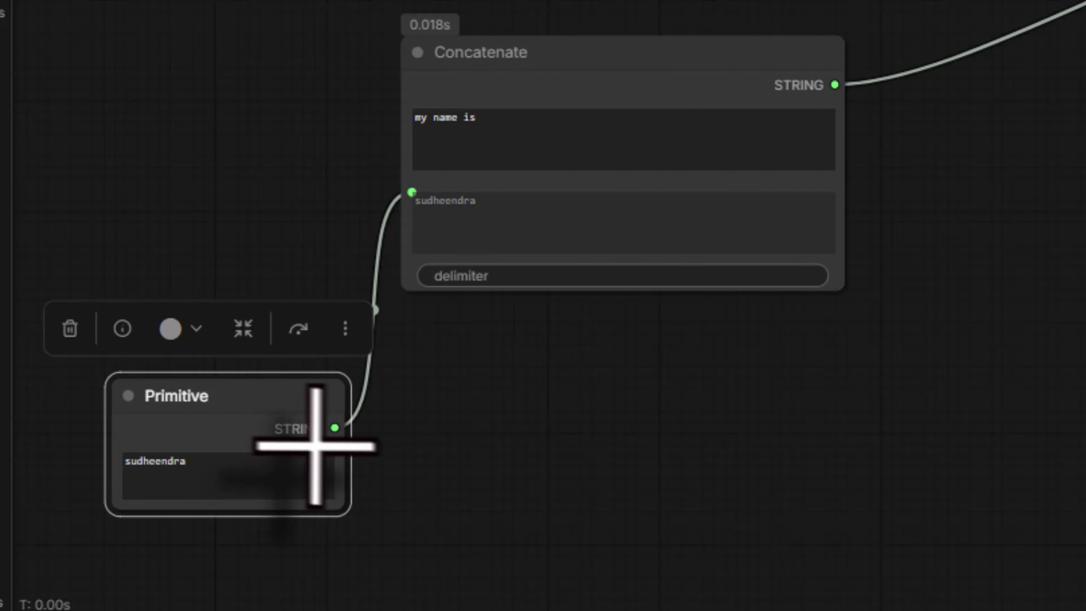
{"action": "left_click_drag", "start_coordinate": [485, 475], "coordinate": [494, 476]}
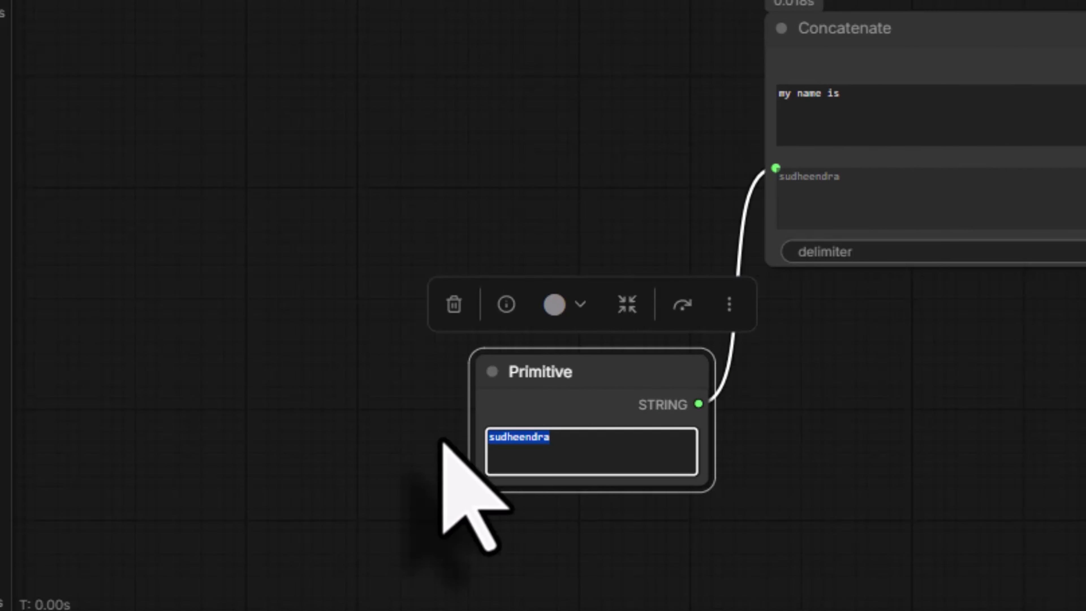
{"action": "type", "text": "blender studio"}
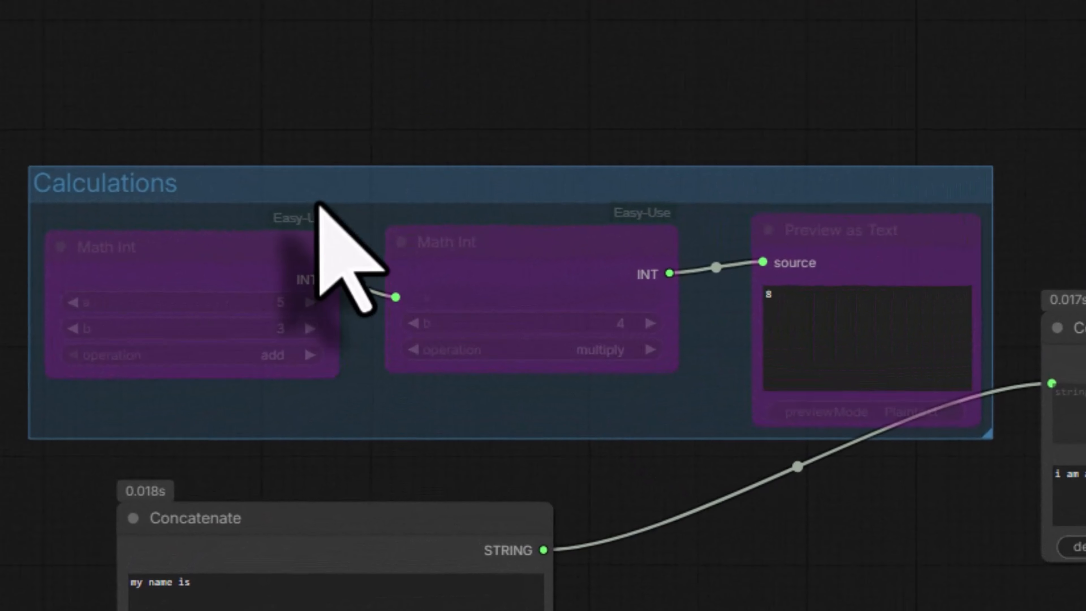
Reactivate the bypassed Calculations group by setting its group nodes to Always
{"action": "left_click_drag", "start_coordinate": [321, 180], "coordinate": [241, 19]}
{"action": "right_click", "coordinate": [334, 100]}
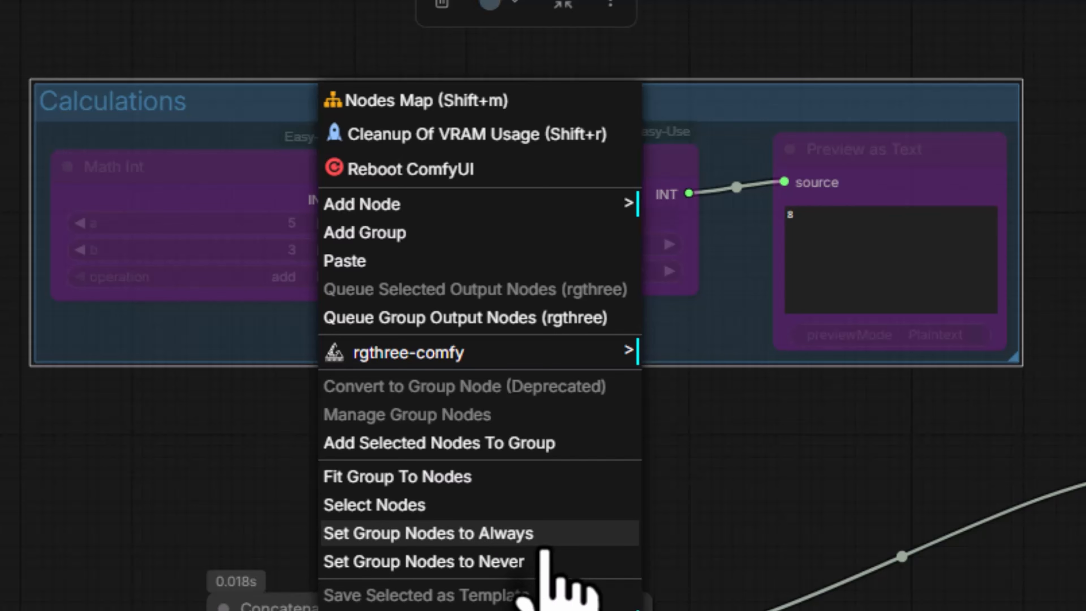
{"action": "left_click", "coordinate": [545, 539]}
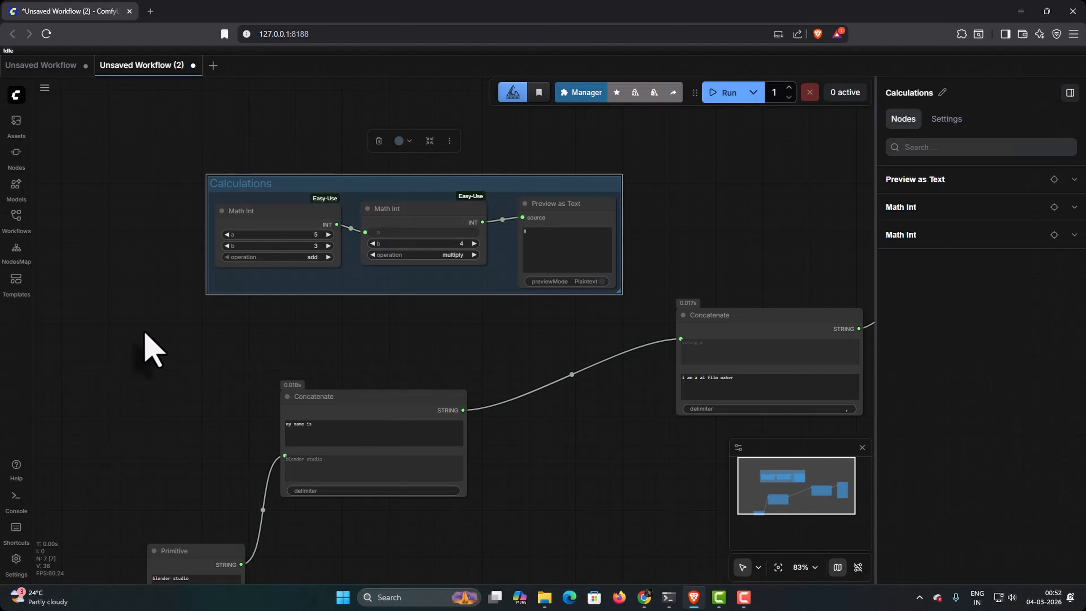
Add a Primitive node beside the Calculations group and connect it to the first Math Int node's a input
{"action": "double_click", "coordinate": [145, 338]}
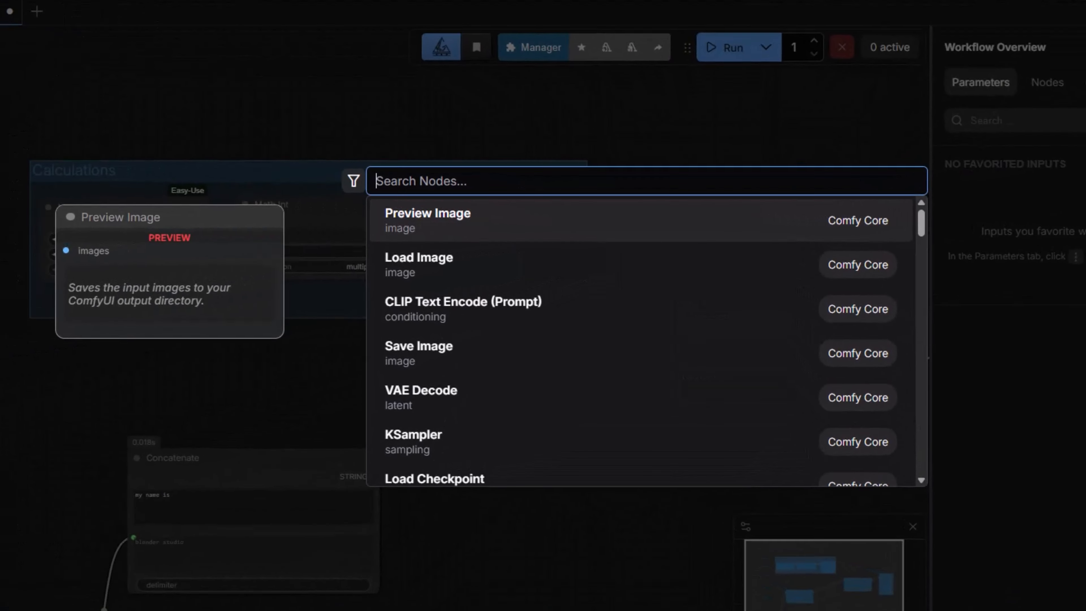
{"action": "type", "text": "primi"}
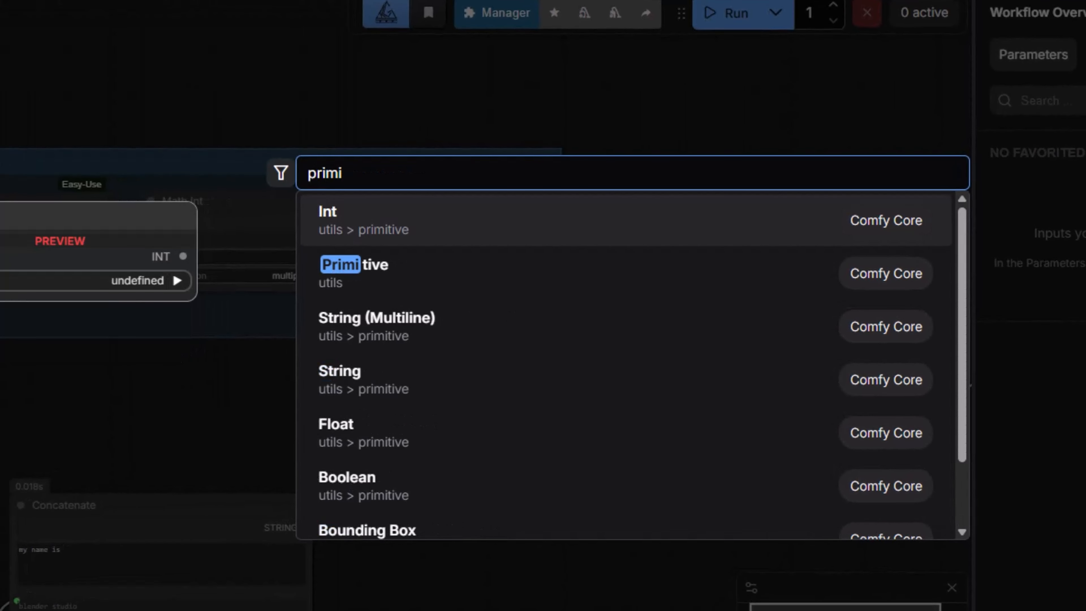
{"action": "key", "text": "Down"}
{"action": "key", "text": "Return"}
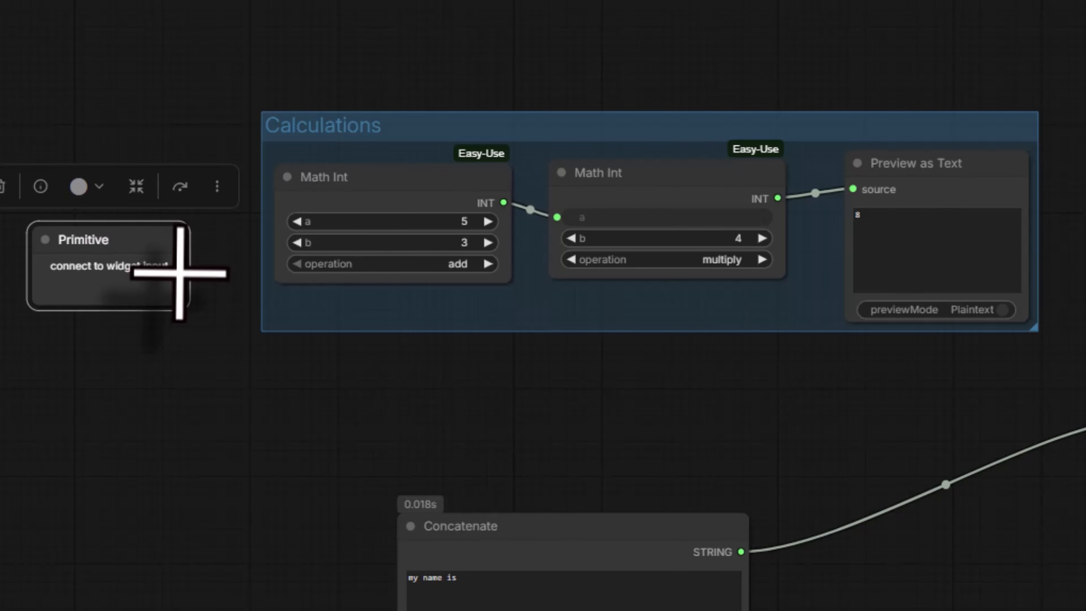
{"action": "left_click_drag", "start_coordinate": [177, 266], "coordinate": [283, 221]}
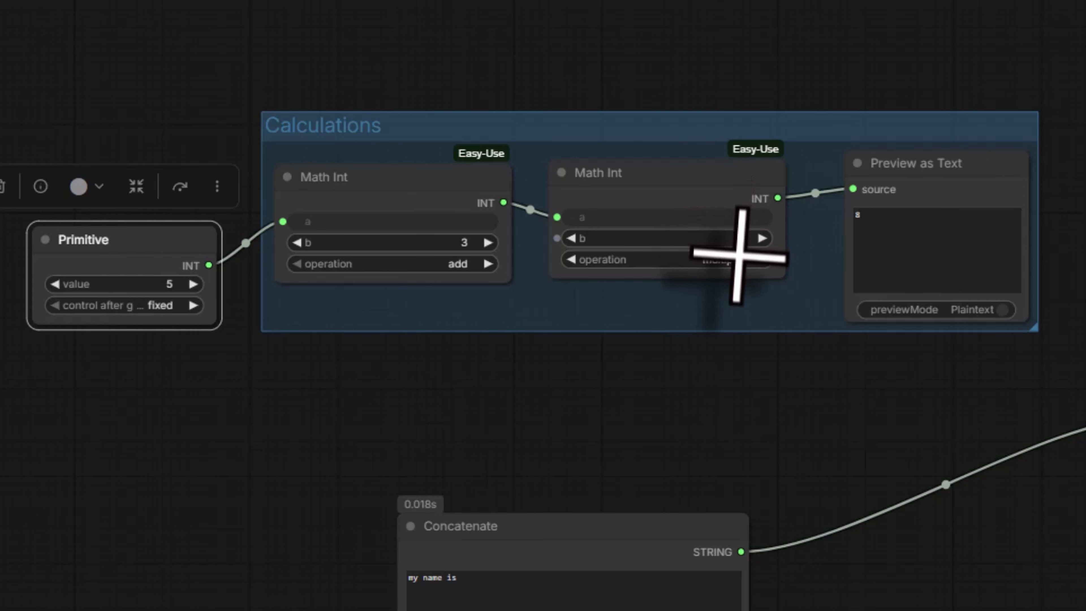
Run the whole workflow and inspect the outputs of the calculation and text branches
{"action": "left_click_drag", "start_coordinate": [228, 516], "coordinate": [209, 406]}
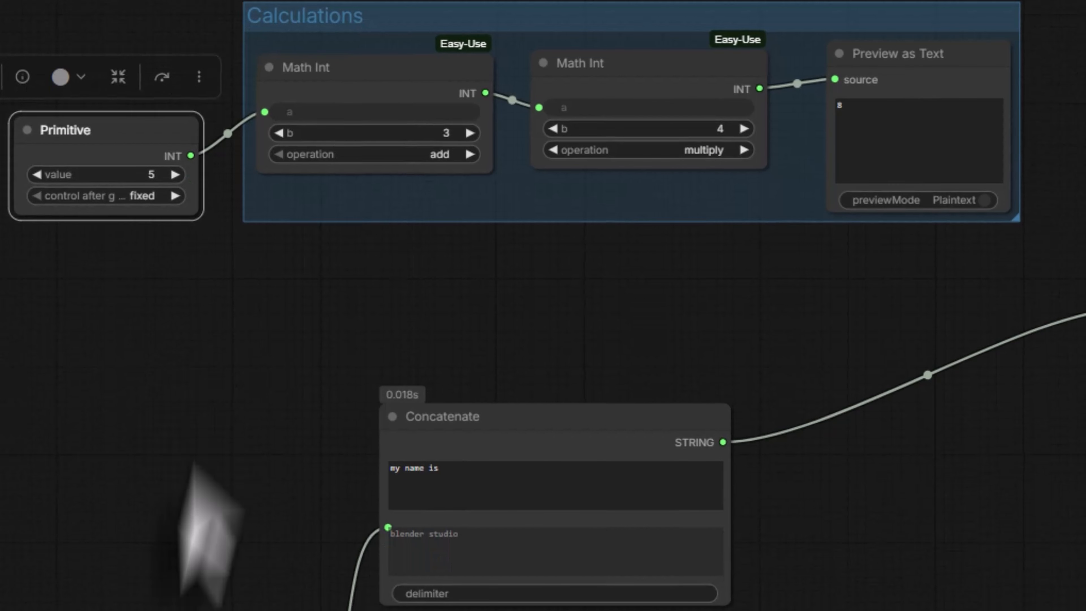
{"action": "left_click_drag", "start_coordinate": [275, 414], "coordinate": [198, 527]}
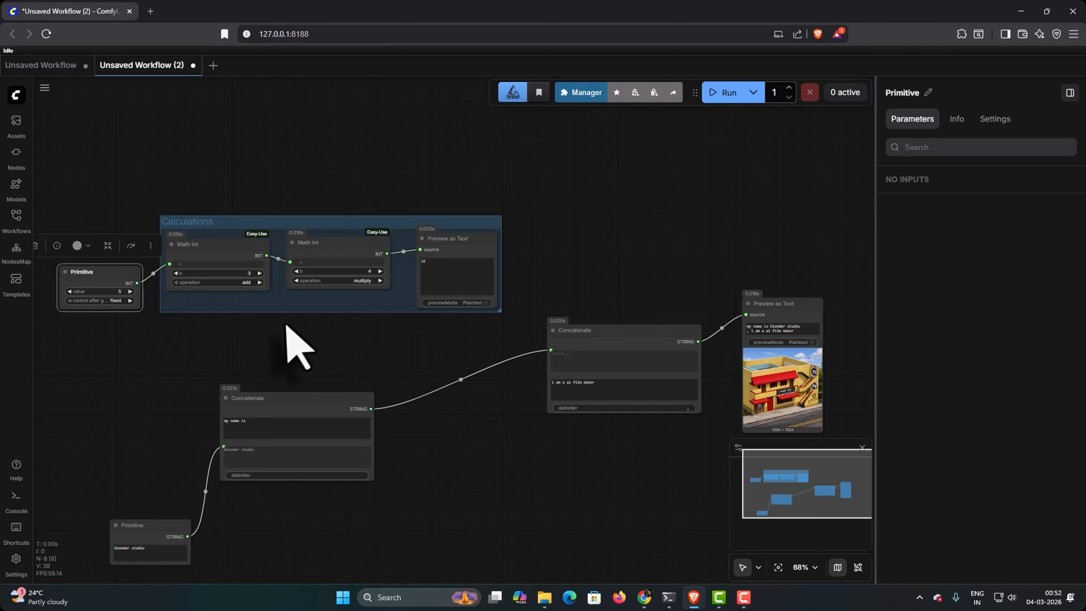
{"action": "scroll", "coordinate": [274, 383], "scroll_direction": "up", "scroll_amount": 4}
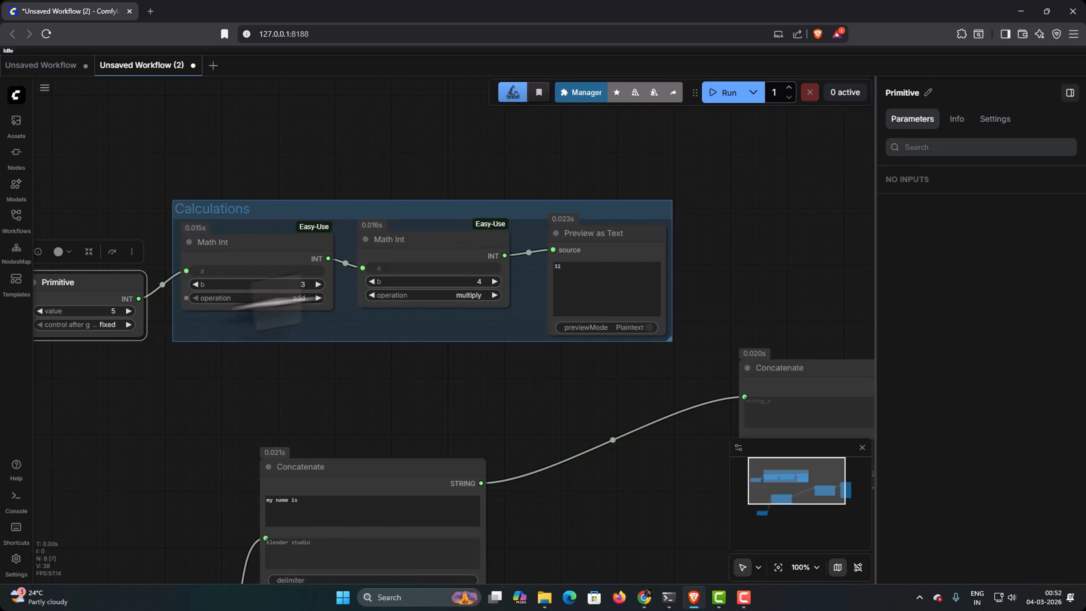
{"action": "left_click_drag", "start_coordinate": [552, 350], "coordinate": [376, 231]}
{"action": "left_click_drag", "start_coordinate": [436, 444], "coordinate": [238, 420]}
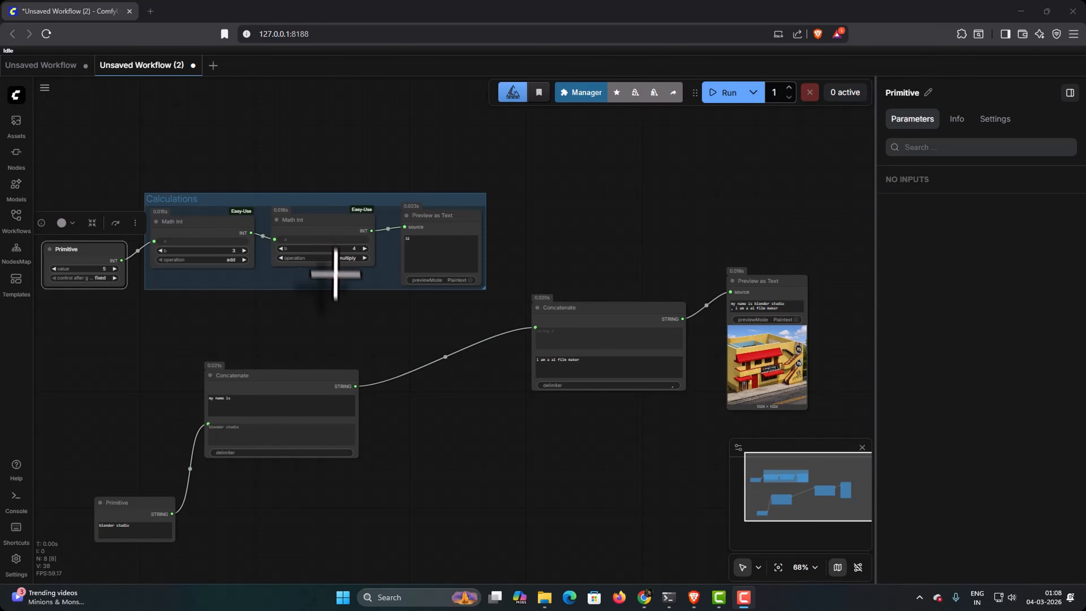
Clear all nodes from the current workflow and accept the confirmation
{"action": "left_click", "coordinate": [16, 94]}
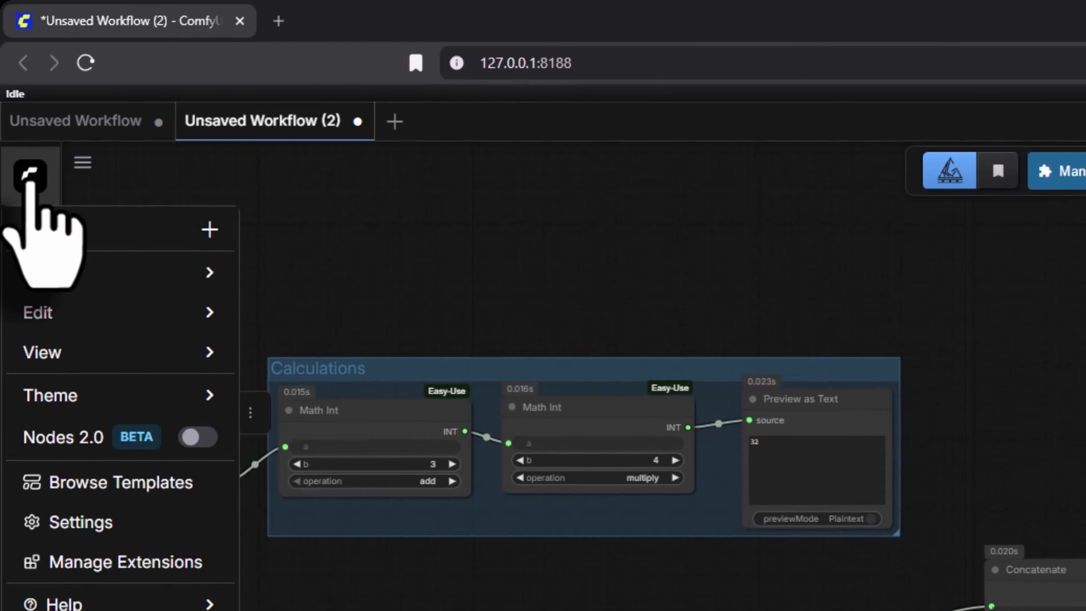
{"action": "left_click", "coordinate": [72, 314]}
{"action": "left_click", "coordinate": [73, 314]}
{"action": "left_click", "coordinate": [73, 314]}
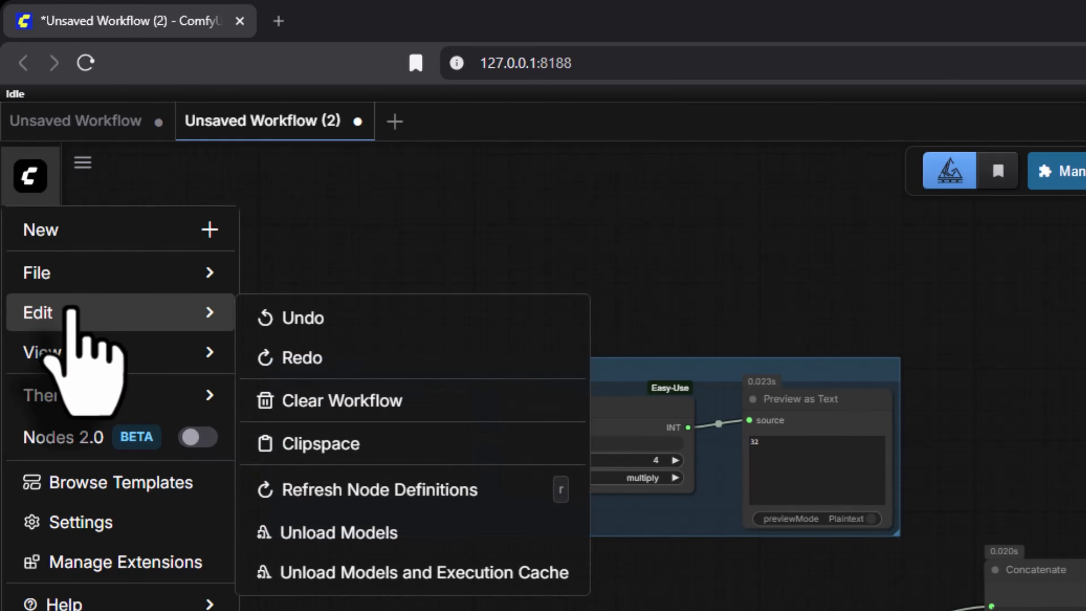
{"action": "left_click", "coordinate": [335, 398]}
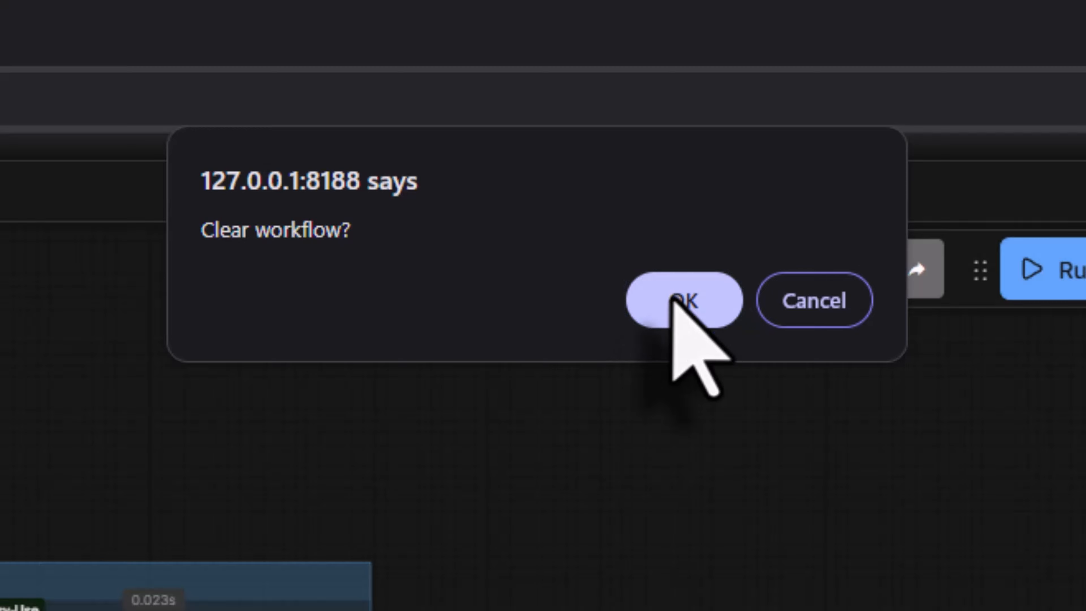
{"action": "left_click", "coordinate": [1071, 188]}
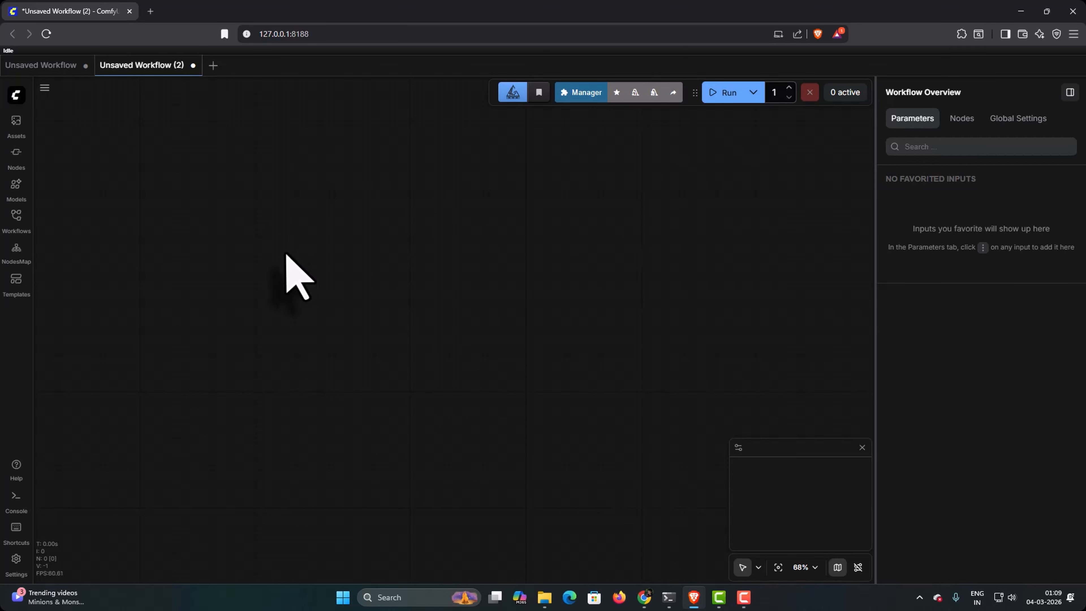
Add a Load Image node to the empty canvas
{"action": "double_click", "coordinate": [286, 256]}
{"action": "type", "text": "load"}
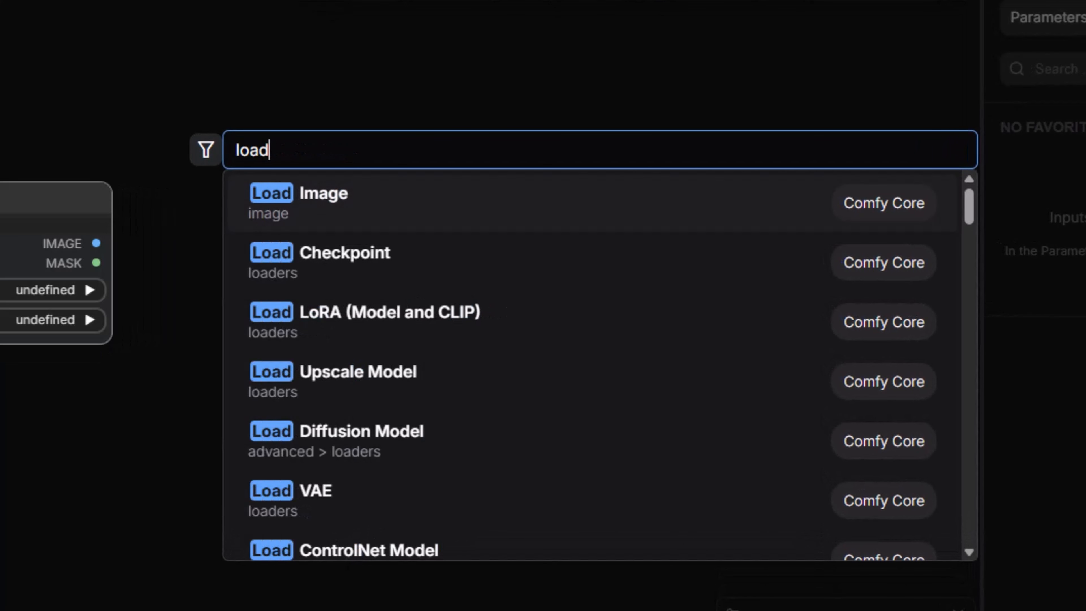
{"action": "left_click", "coordinate": [335, 212]}
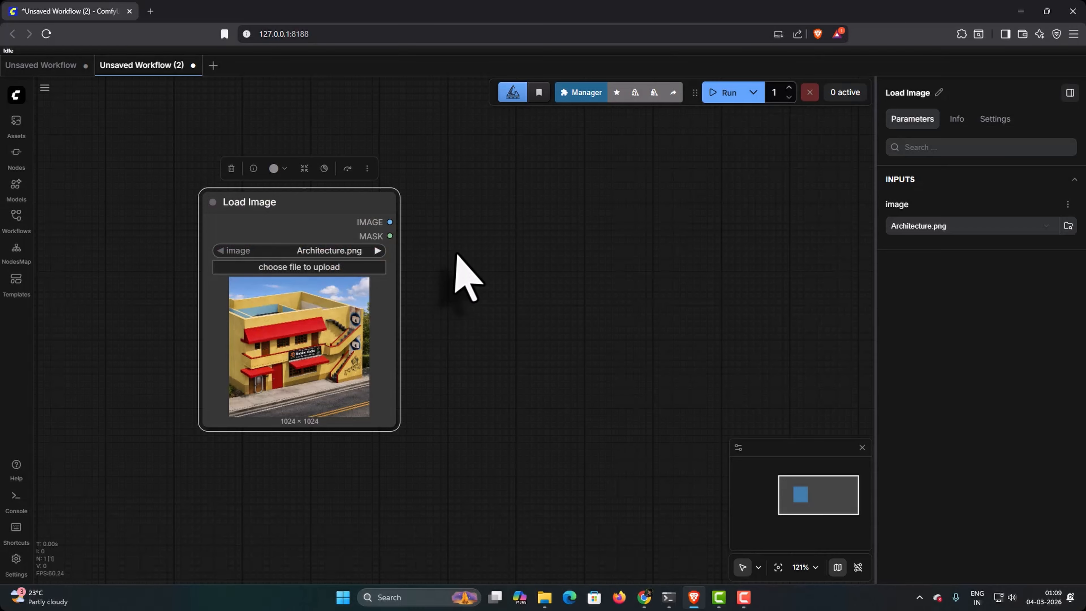
Attach an Upscale Image By node to the Load Image node's IMAGE output and set its scale_by to 2
{"action": "double_click", "coordinate": [457, 255]}
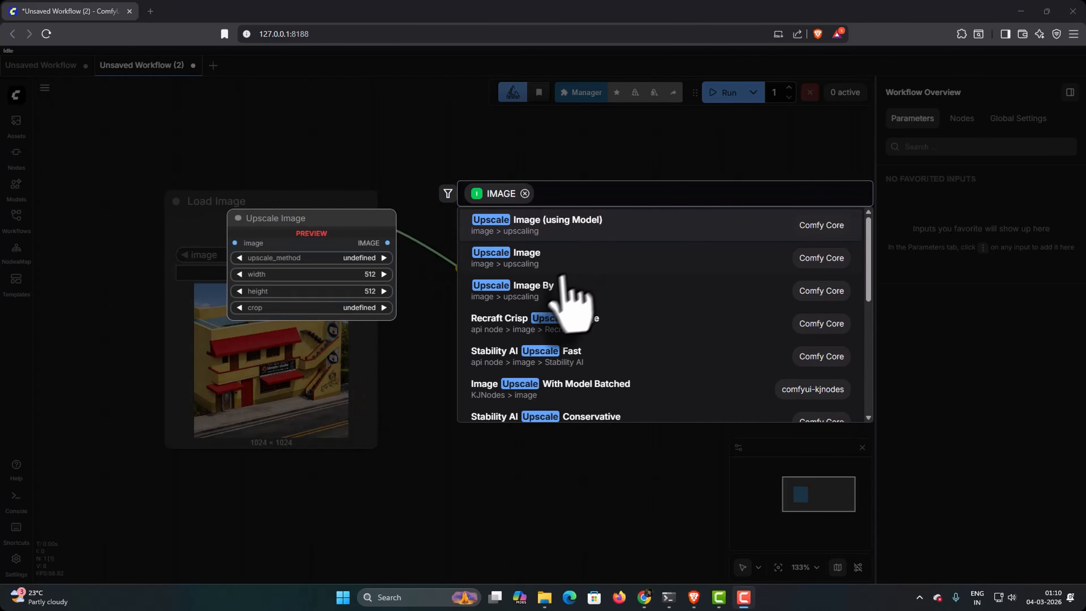
{"action": "left_click", "coordinate": [529, 294]}
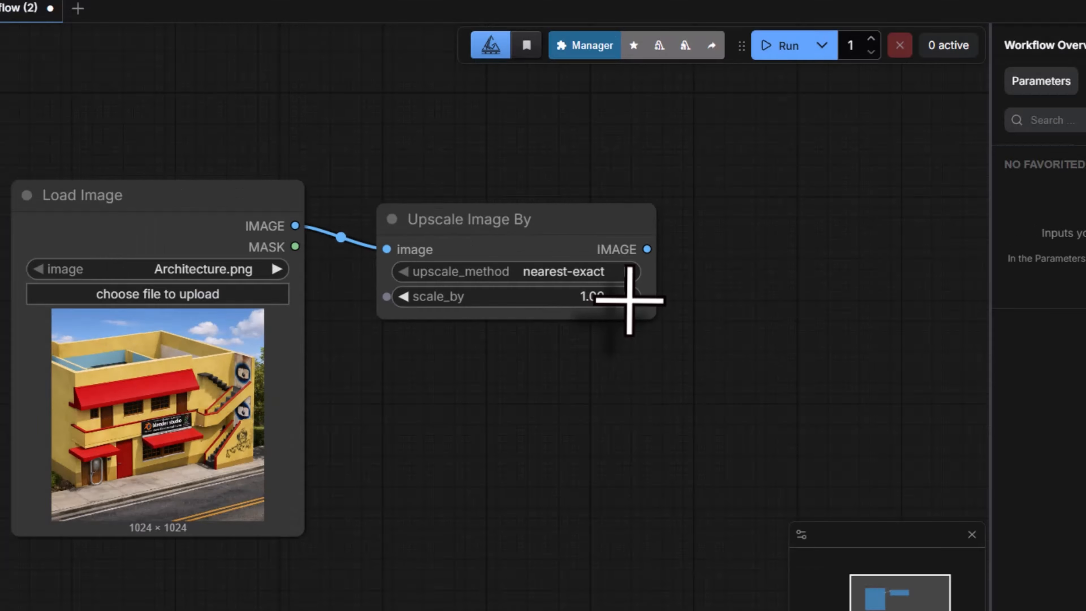
{"action": "left_click", "coordinate": [612, 274]}
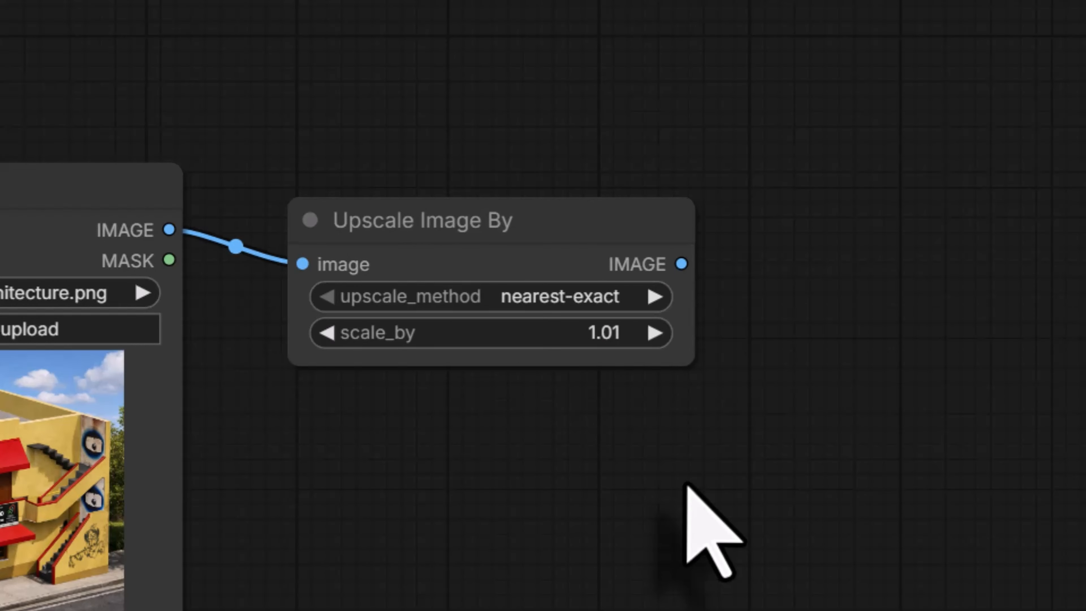
{"action": "left_click", "coordinate": [605, 336]}
{"action": "type", "text": "2"}
{"action": "key", "text": "Return"}
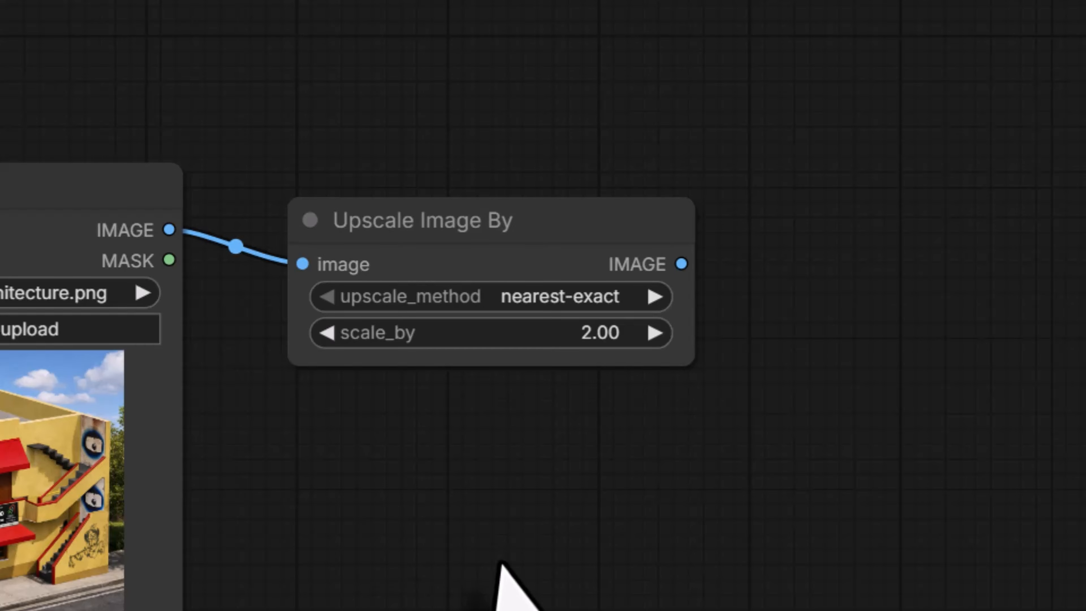
Attach a Preview Image node to the Upscale Image By node's IMAGE output and run the workflow
{"action": "left_click_drag", "start_coordinate": [569, 568], "coordinate": [335, 569]}
{"action": "left_click_drag", "start_coordinate": [467, 265], "coordinate": [659, 269]}
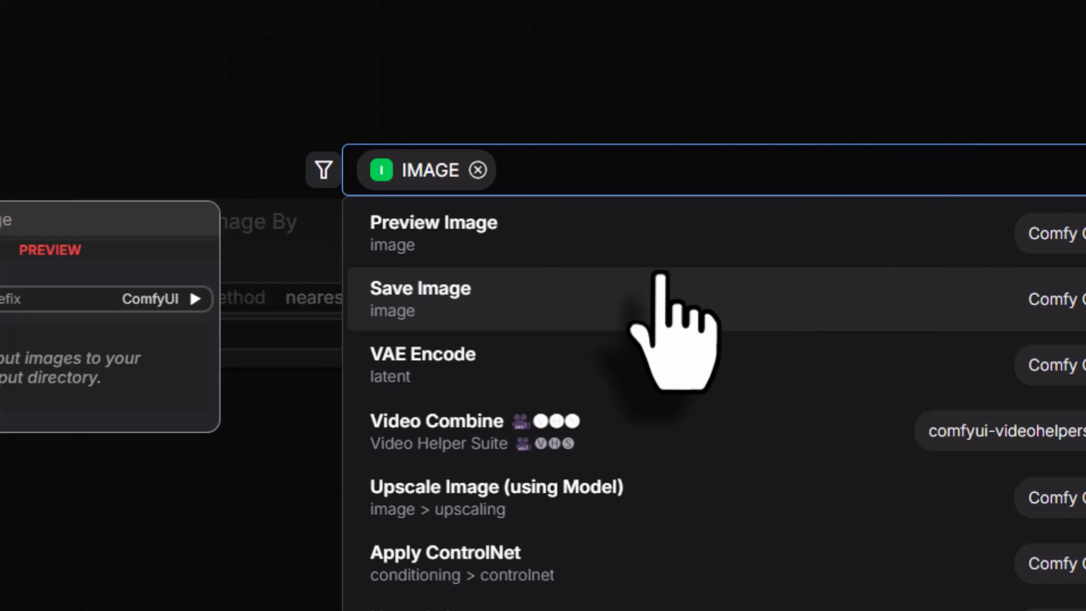
{"action": "left_click", "coordinate": [624, 238]}
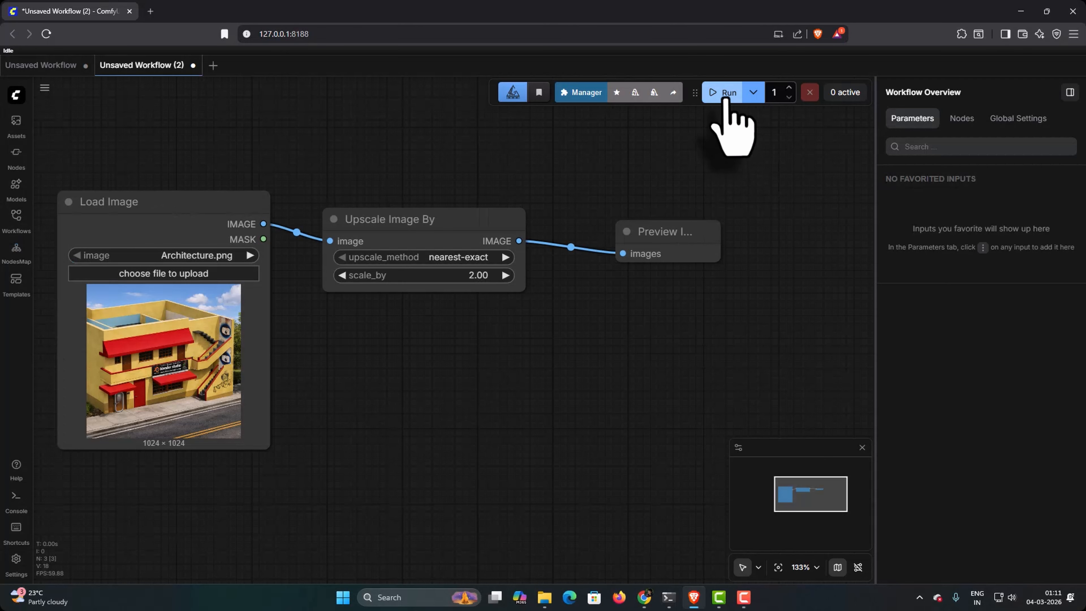
{"action": "left_click", "coordinate": [725, 97]}
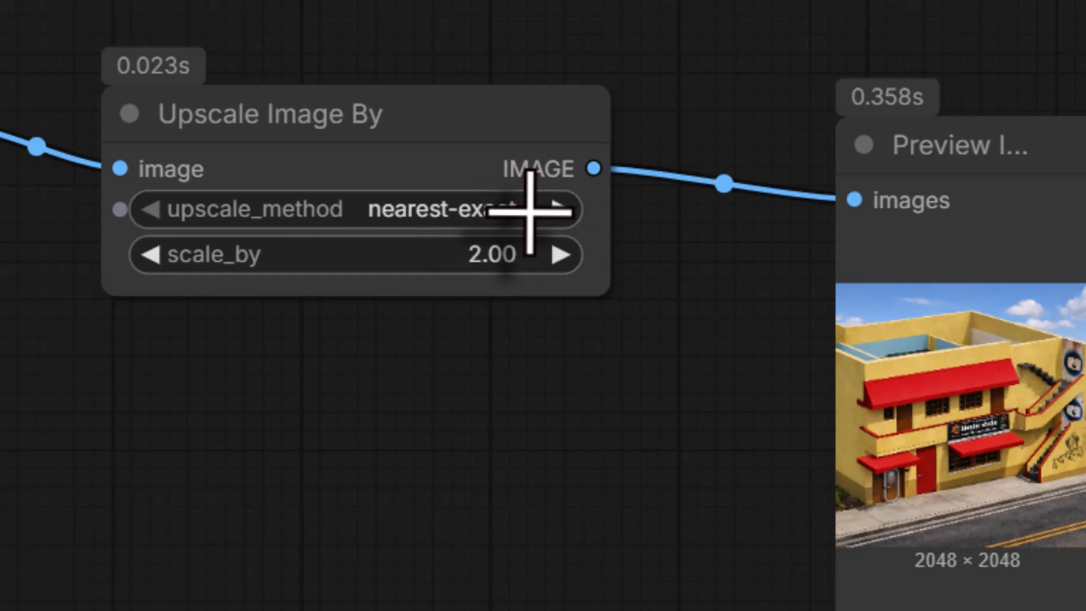
Set the Upscale Image By node's upscale_method to lanczos, rerun the workflow and inspect the preview
{"action": "left_click", "coordinate": [530, 212]}
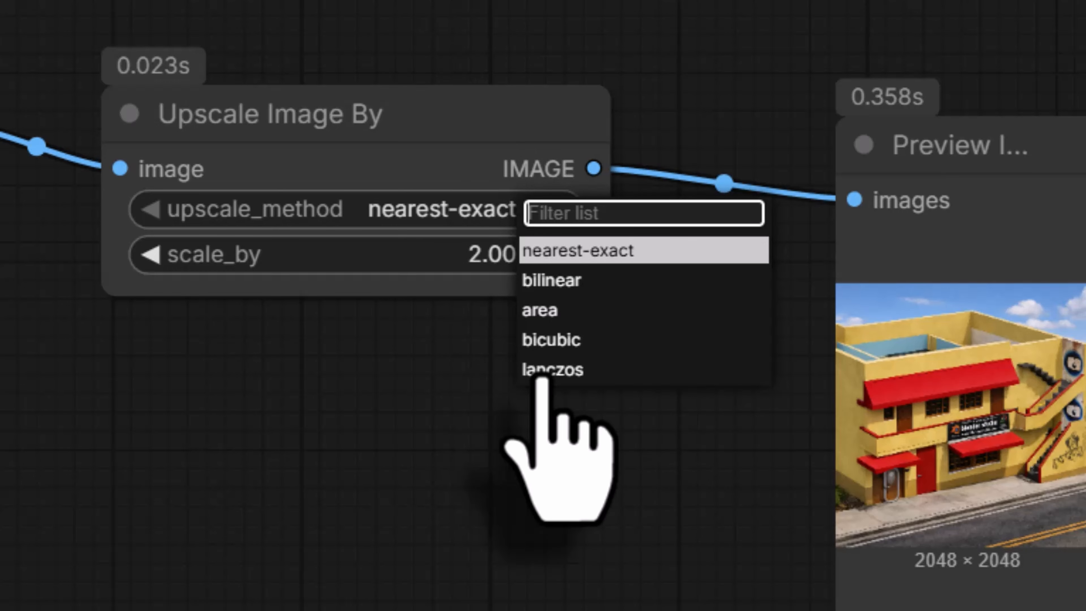
{"action": "left_click", "coordinate": [543, 371]}
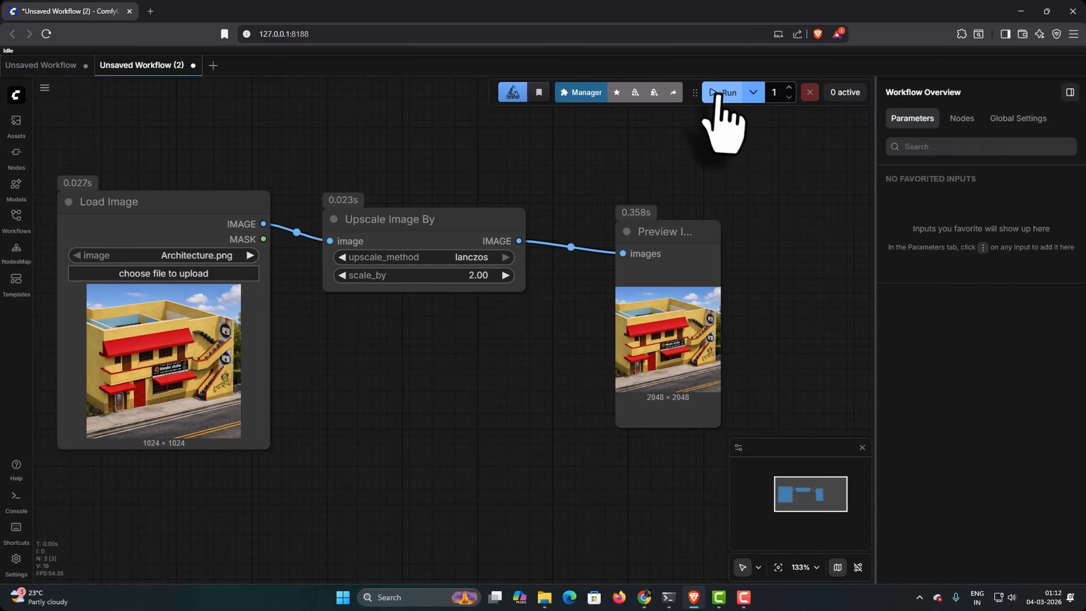
{"action": "left_click", "coordinate": [721, 92]}
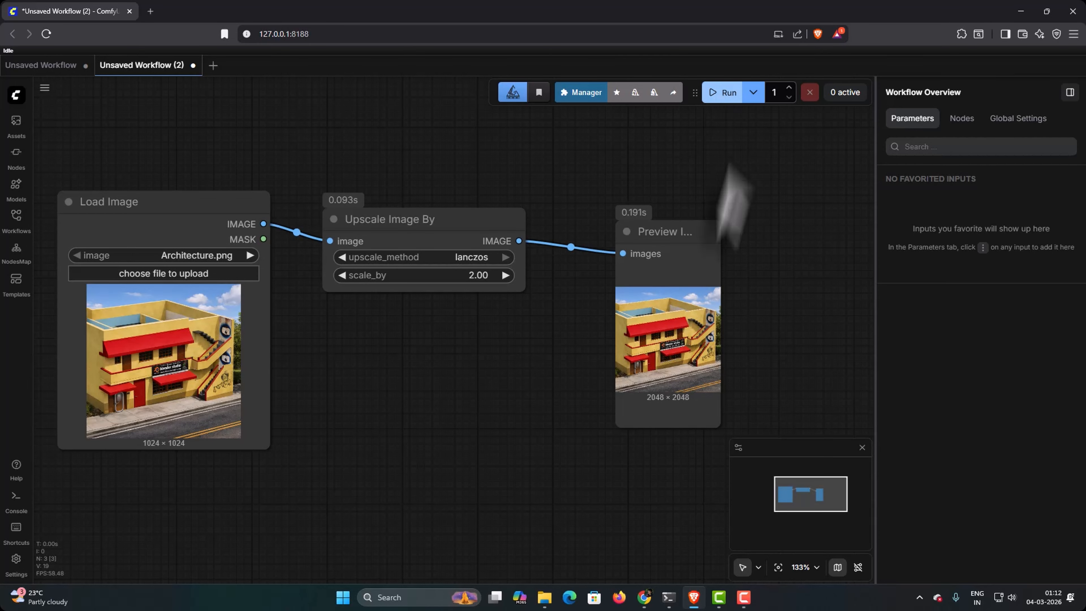
{"action": "scroll", "coordinate": [667, 346], "scroll_direction": "up", "scroll_amount": 12}
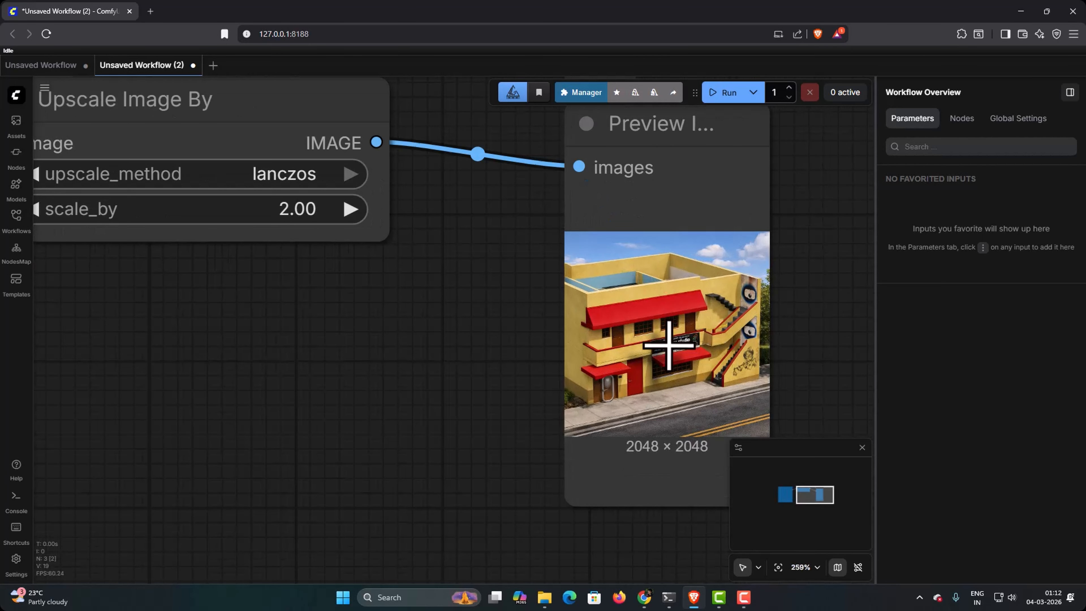
{"action": "scroll", "coordinate": [669, 344], "scroll_direction": "down", "scroll_amount": 10}
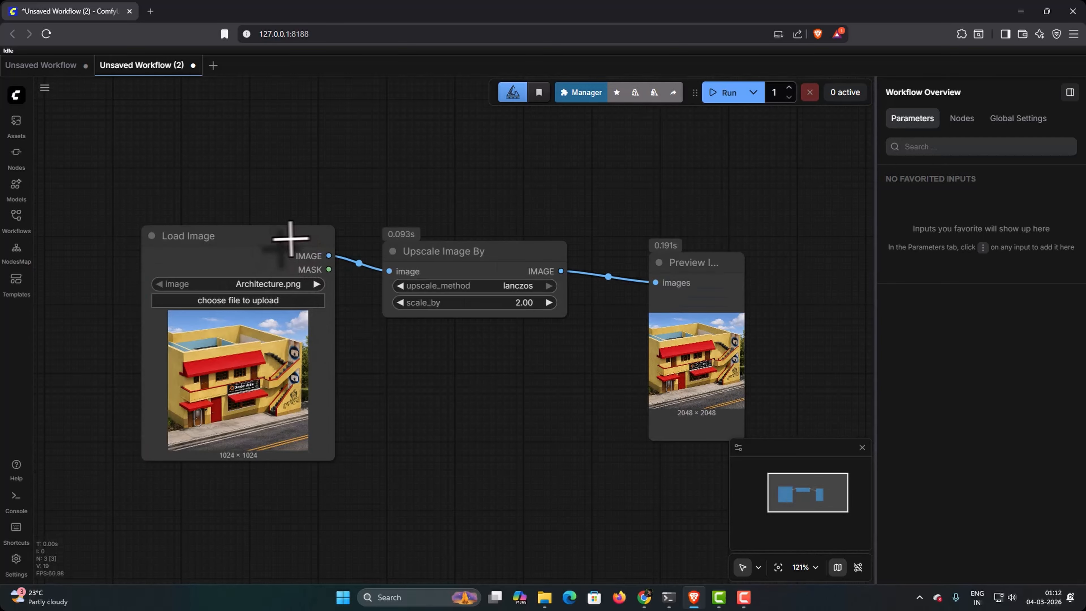
Move the Load Image and Preview Image nodes closer to the Upscale Image By node
{"action": "left_click_drag", "start_coordinate": [291, 238], "coordinate": [320, 241]}
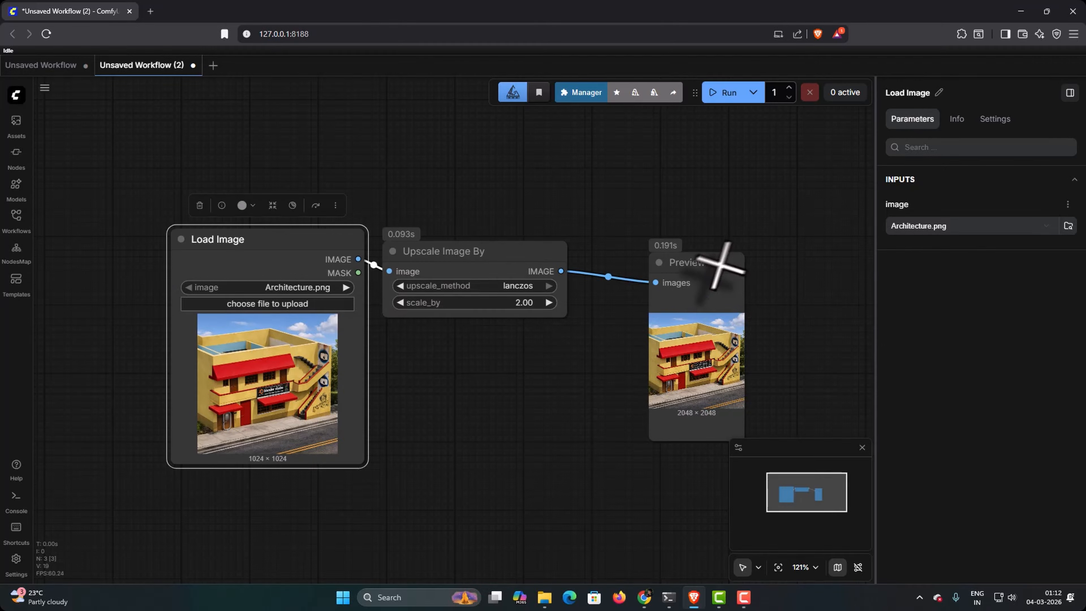
{"action": "left_click_drag", "start_coordinate": [714, 257], "coordinate": [655, 242]}
{"action": "left_click_drag", "start_coordinate": [735, 357], "coordinate": [686, 358]}
Add a group in the empty area below the nodes and title it Upscaling
{"action": "right_click", "coordinate": [380, 400]}
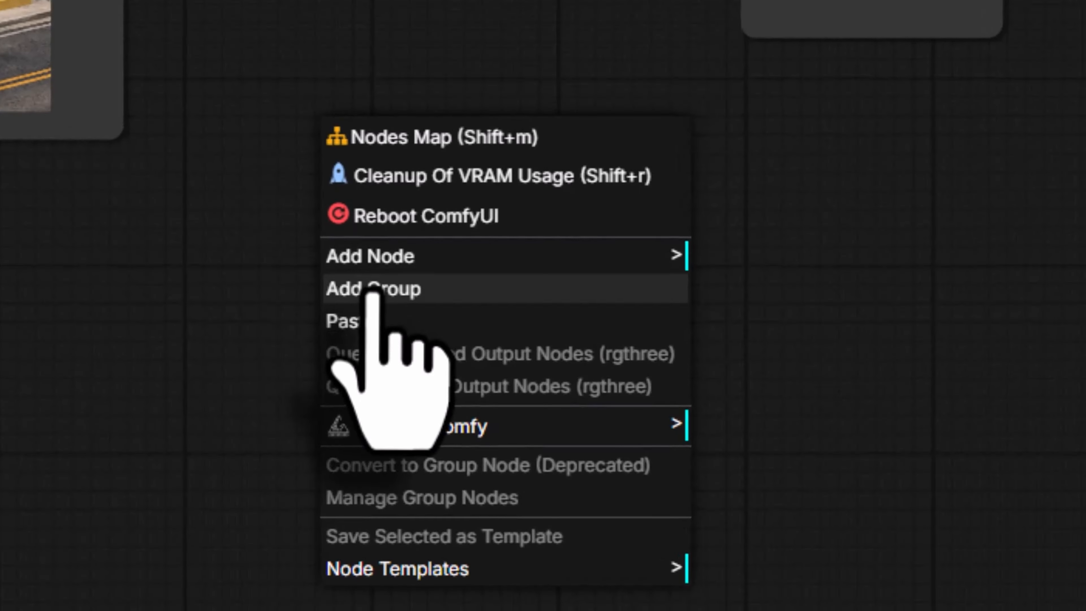
{"action": "left_click", "coordinate": [381, 290]}
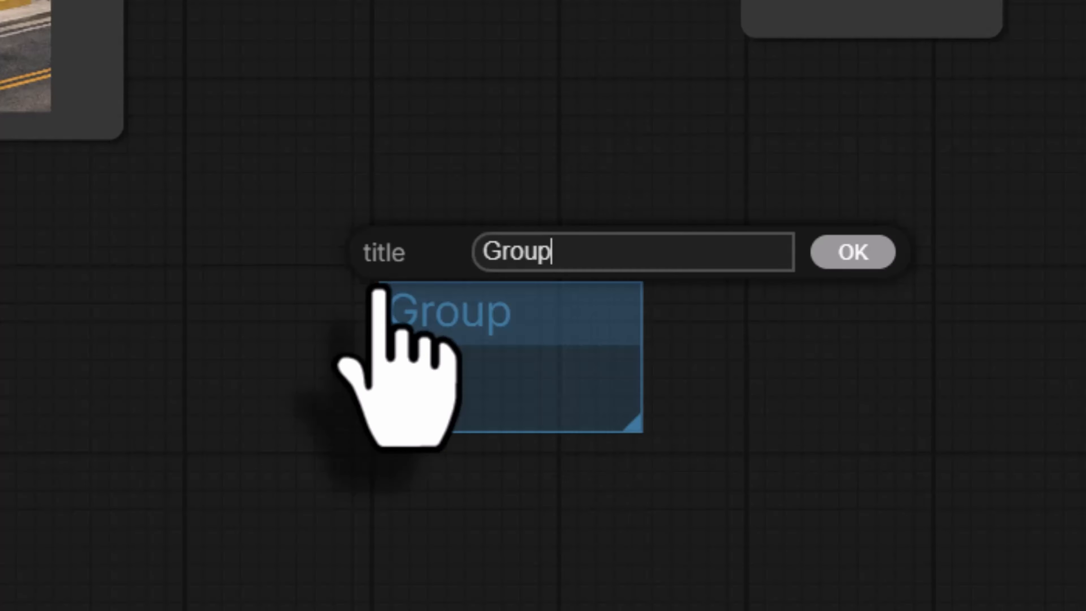
{"action": "left_click_drag", "start_coordinate": [565, 252], "coordinate": [501, 252]}
{"action": "left_click_drag", "start_coordinate": [400, 241], "coordinate": [400, 240]}
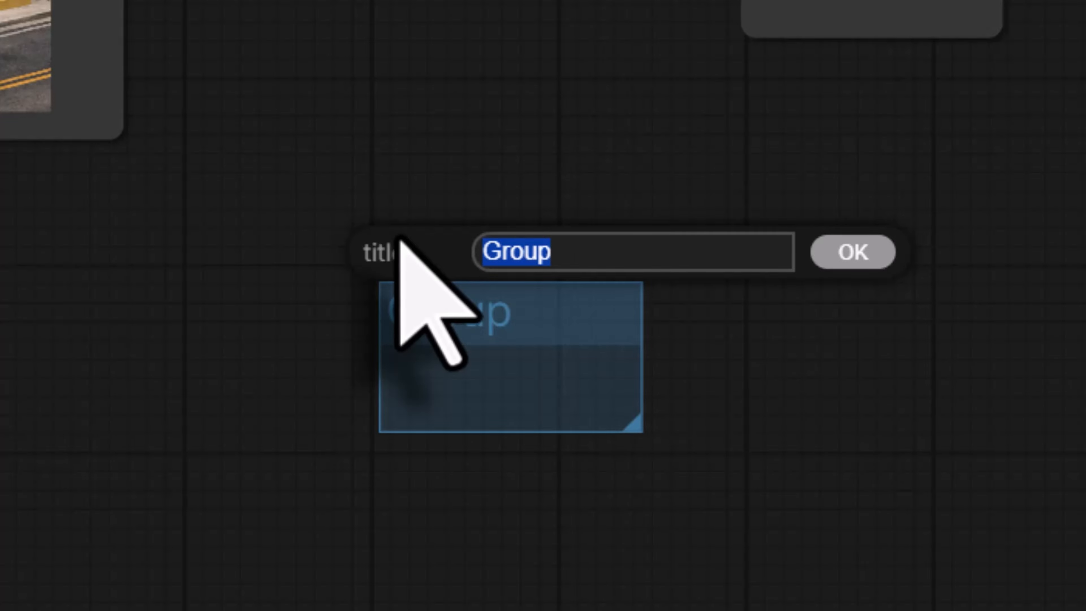
{"action": "type", "text": "Upscal"}
{"action": "type", "text": "ing"}
{"action": "key", "text": "Return"}
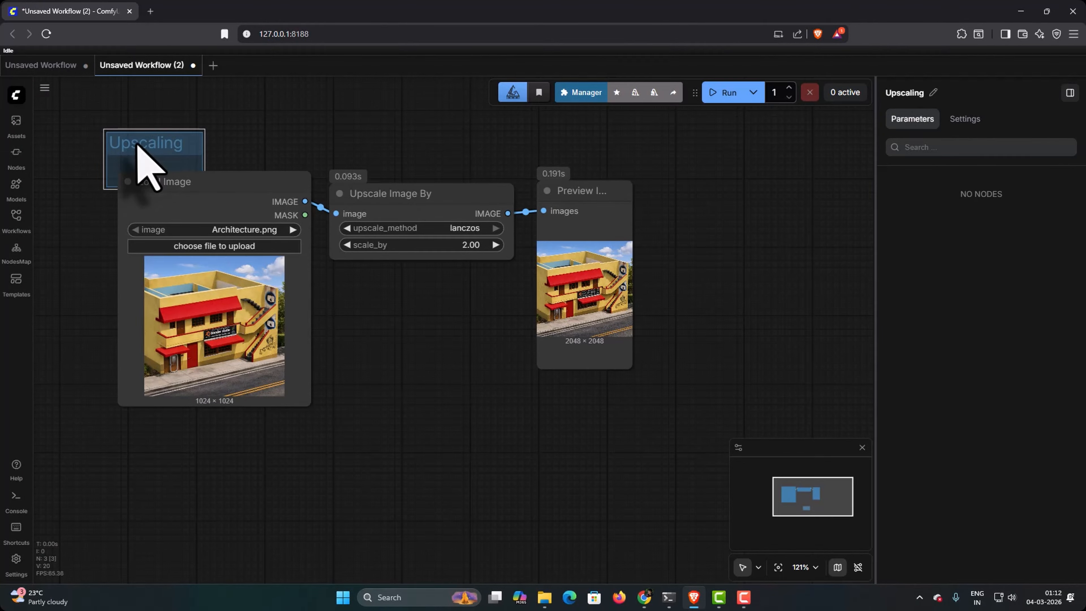
Place and enlarge the Upscaling group around all three nodes, and fit the group to its nodes
{"action": "left_click_drag", "start_coordinate": [156, 139], "coordinate": [174, 112]}
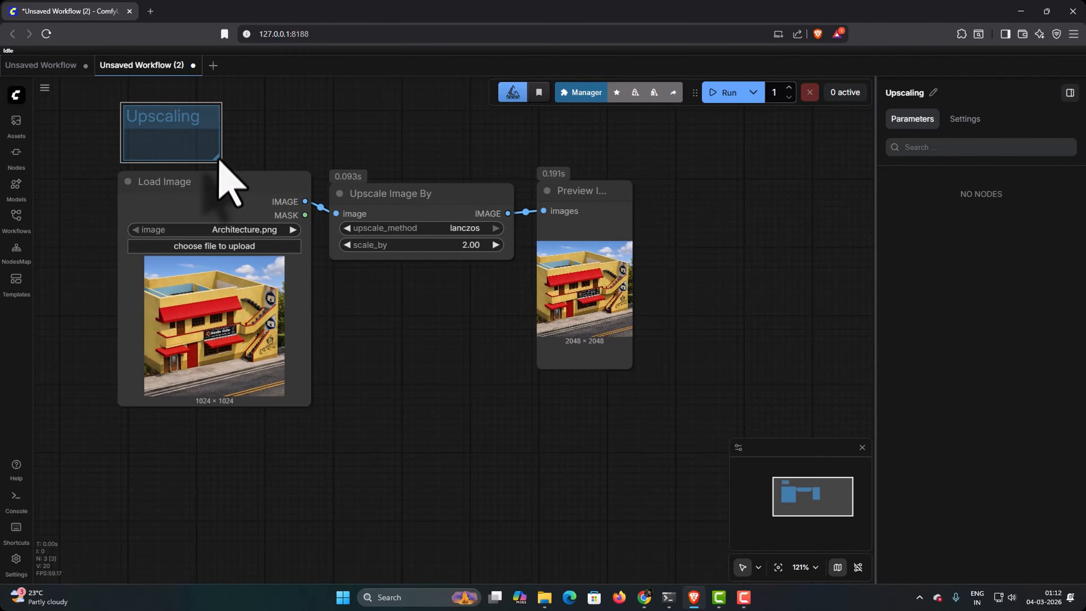
{"action": "left_click_drag", "start_coordinate": [224, 165], "coordinate": [674, 448]}
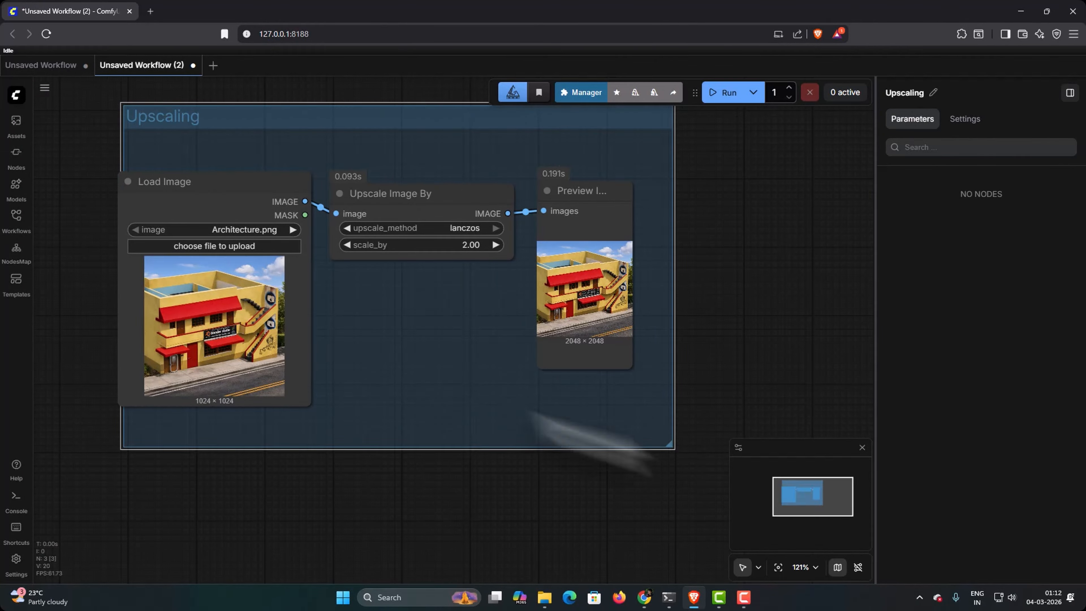
{"action": "left_click_drag", "start_coordinate": [307, 120], "coordinate": [280, 136]}
{"action": "left_click_drag", "start_coordinate": [213, 199], "coordinate": [229, 172]}
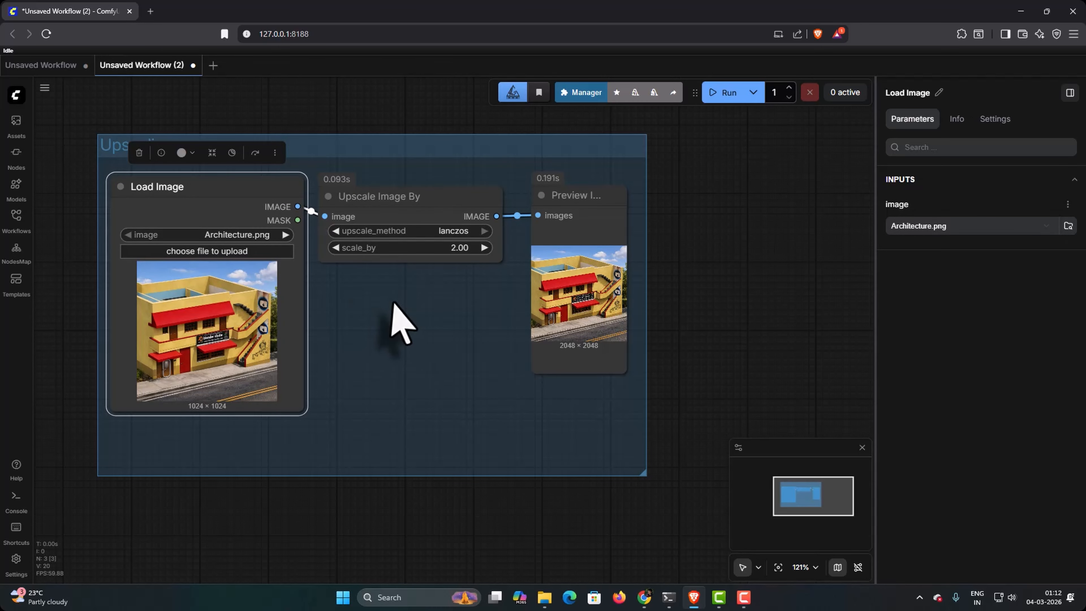
{"action": "left_click", "coordinate": [394, 302]}
{"action": "right_click", "coordinate": [393, 302]}
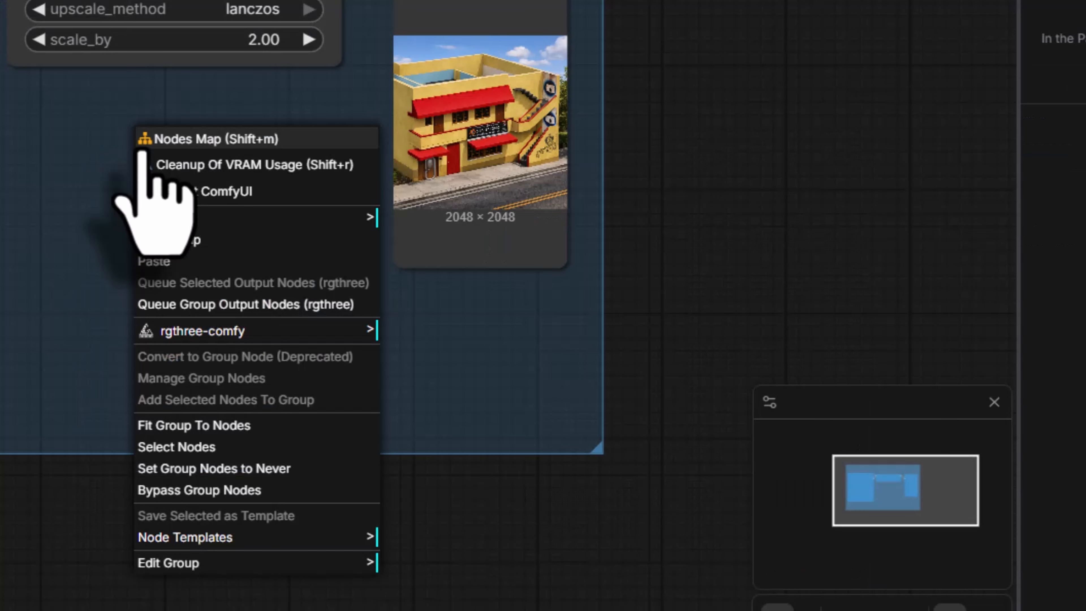
{"action": "left_click", "coordinate": [204, 426]}
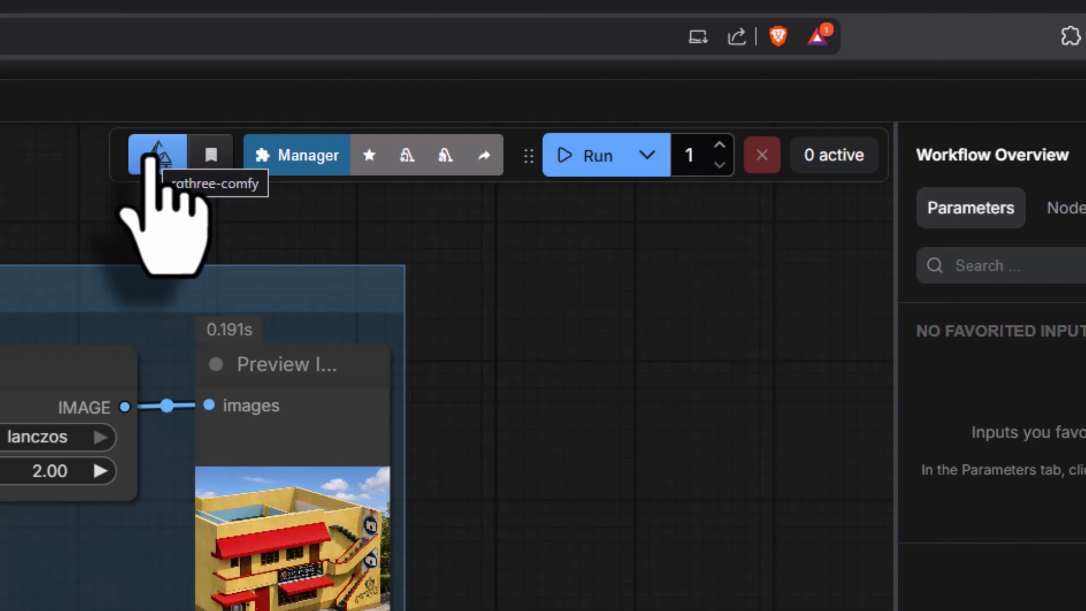
Enable fast toggles in Group Headers in the rgthree-comfy settings
{"action": "left_click", "coordinate": [150, 158]}
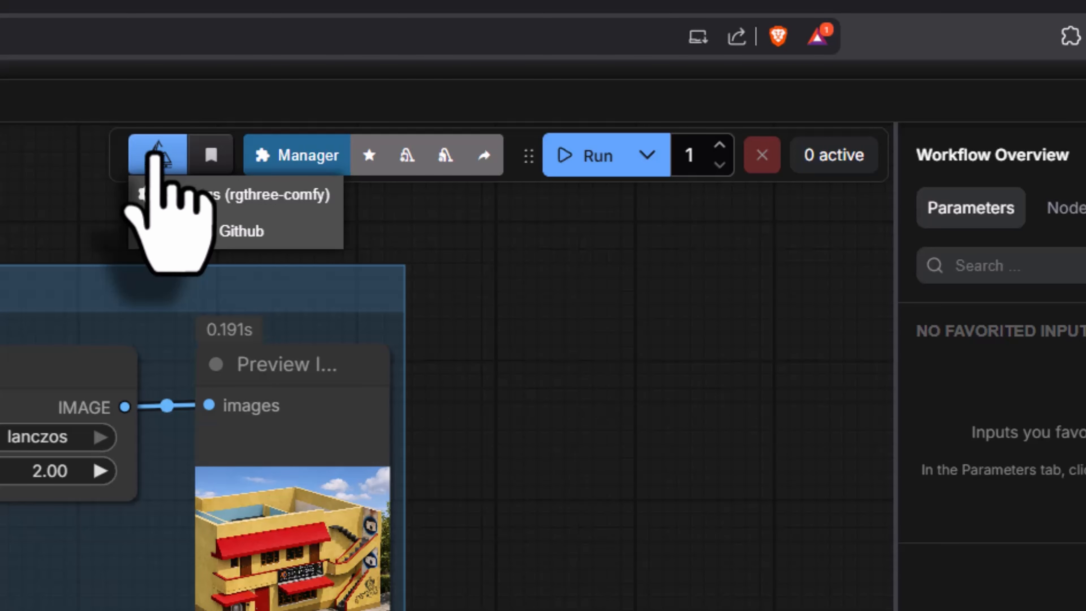
{"action": "left_click", "coordinate": [176, 201]}
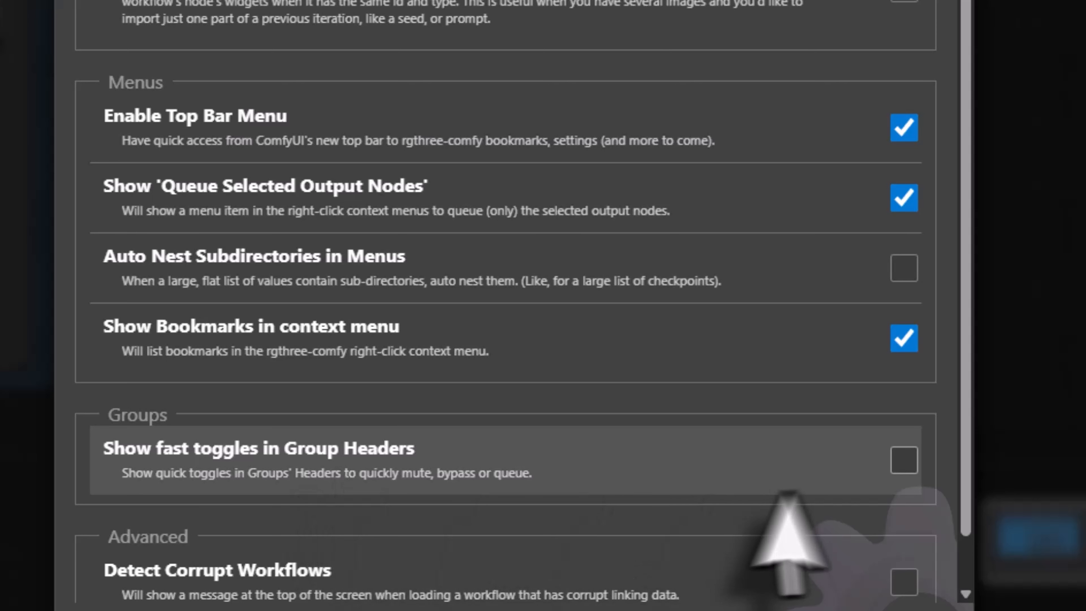
{"action": "left_click", "coordinate": [904, 462]}
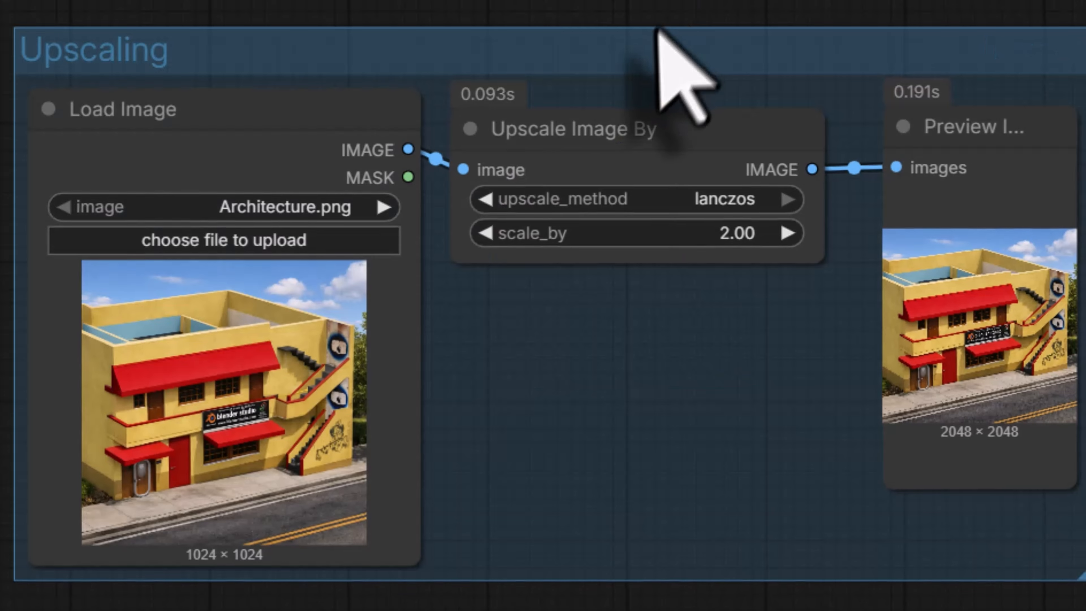
Try the Upscaling group's bypass and mute toggles, switching each one on and off again
{"action": "mouse_move", "coordinate": [650, 45]}
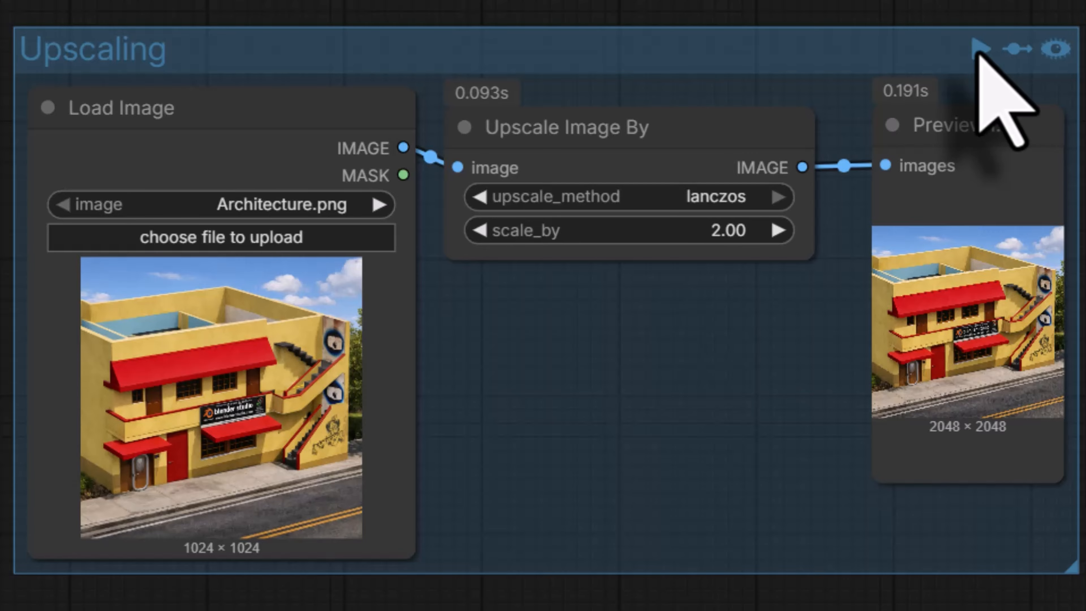
{"action": "left_click", "coordinate": [1017, 48]}
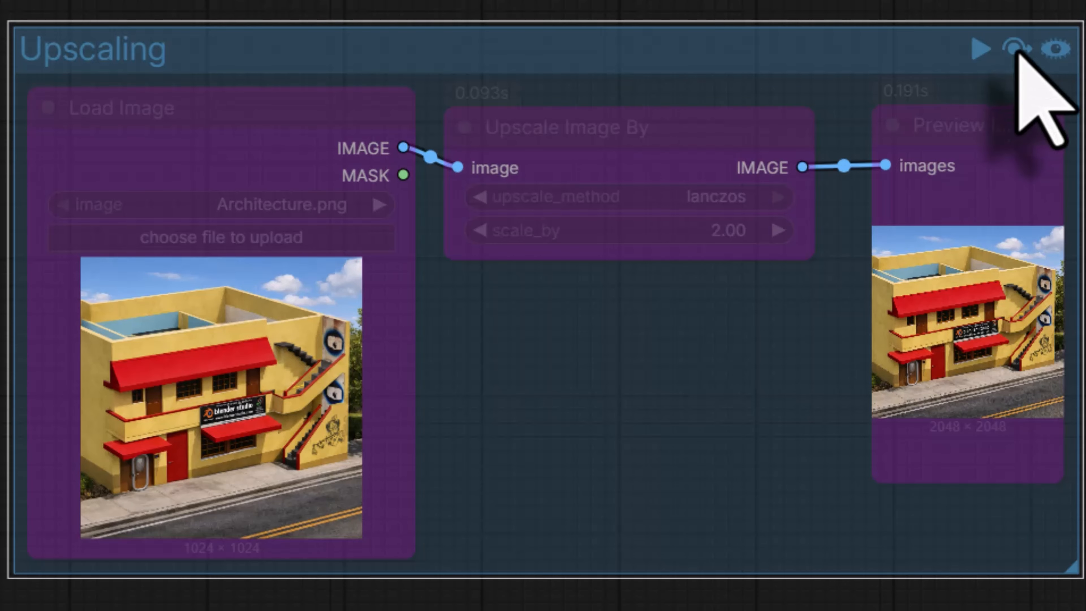
{"action": "left_click", "coordinate": [1017, 50]}
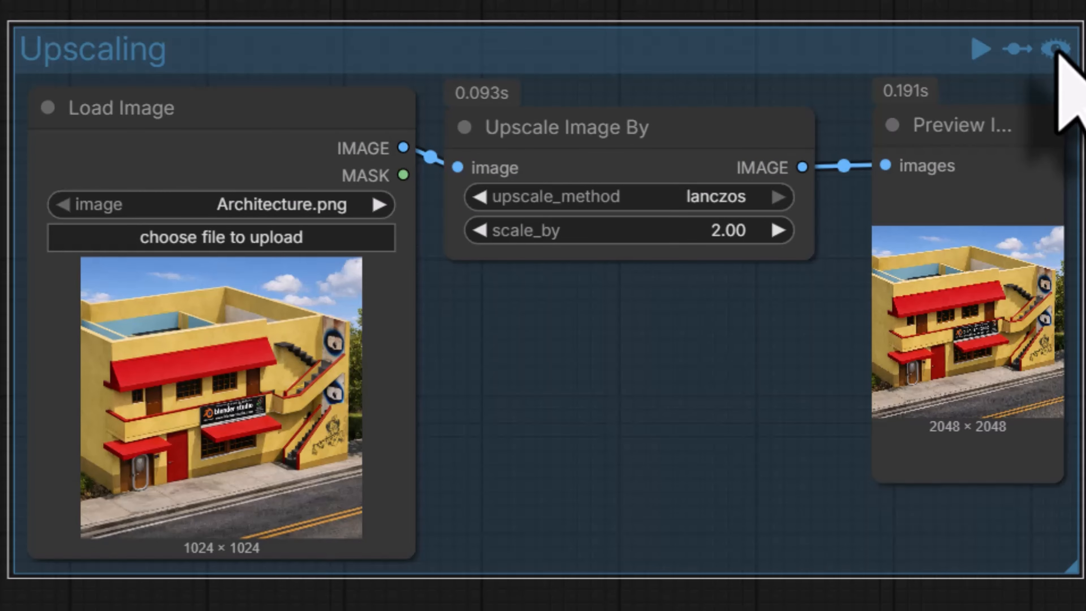
{"action": "left_click", "coordinate": [1055, 49]}
{"action": "left_click", "coordinate": [1055, 50]}
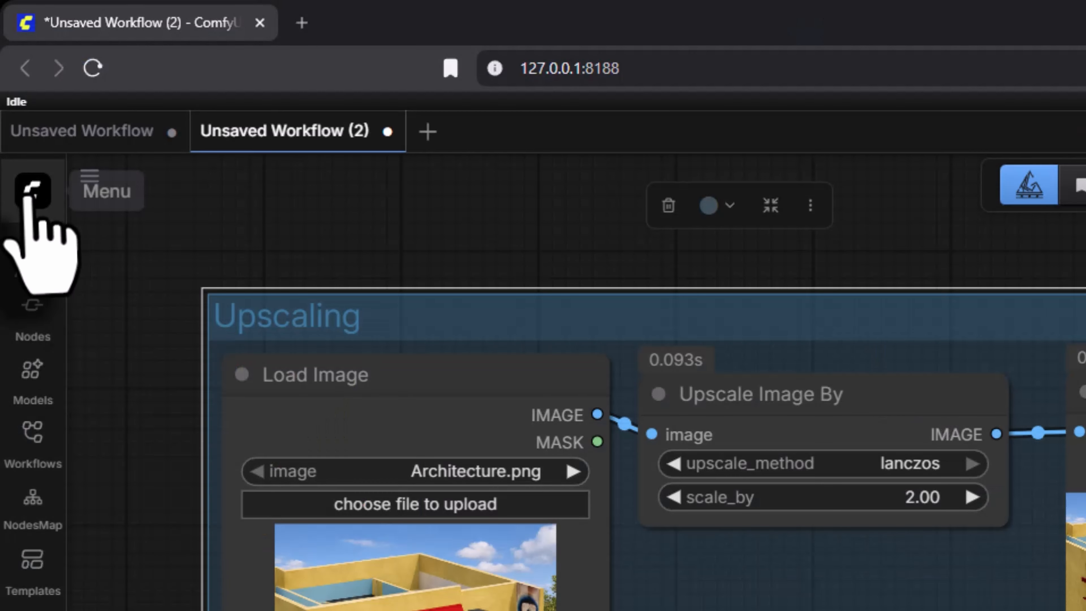
Save the workflow under the new name upscale_basic_workflow
{"action": "left_click", "coordinate": [29, 197]}
{"action": "mouse_move", "coordinate": [54, 299]}
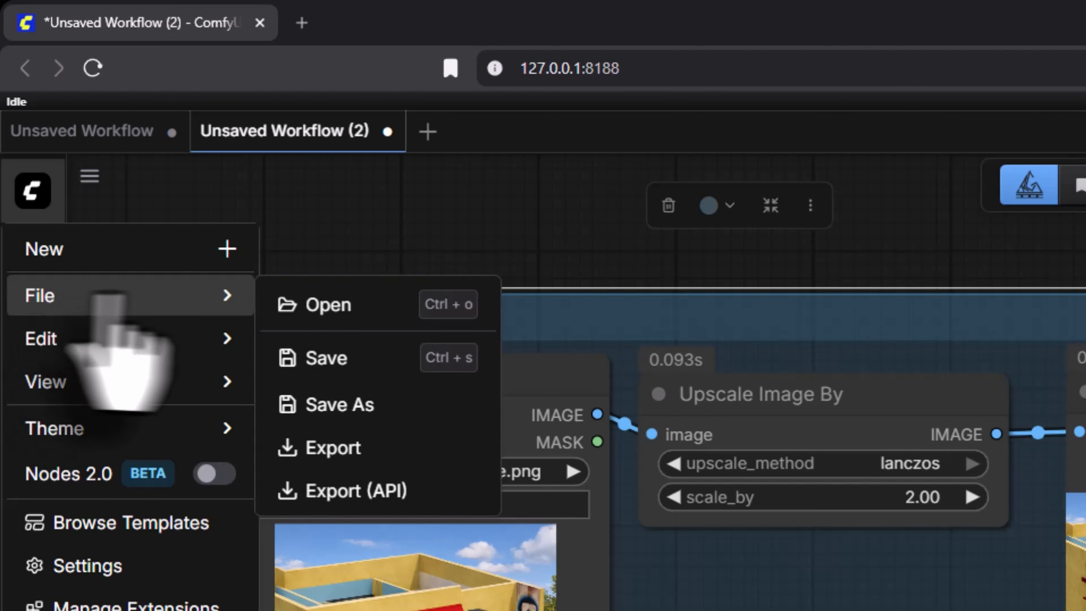
{"action": "left_click", "coordinate": [376, 404]}
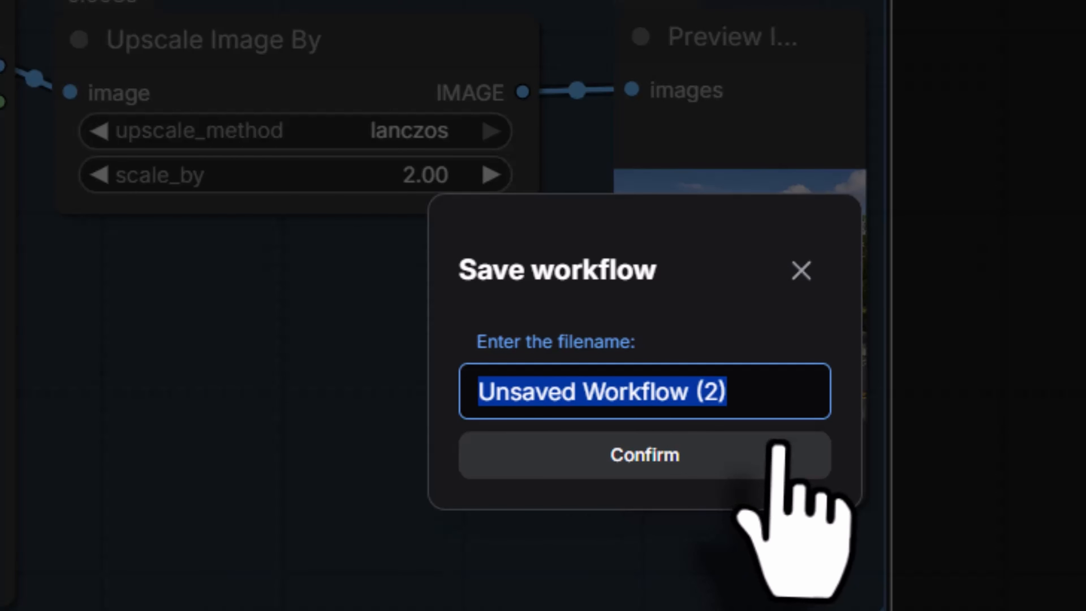
{"action": "type", "text": "upscale_basic_w"}
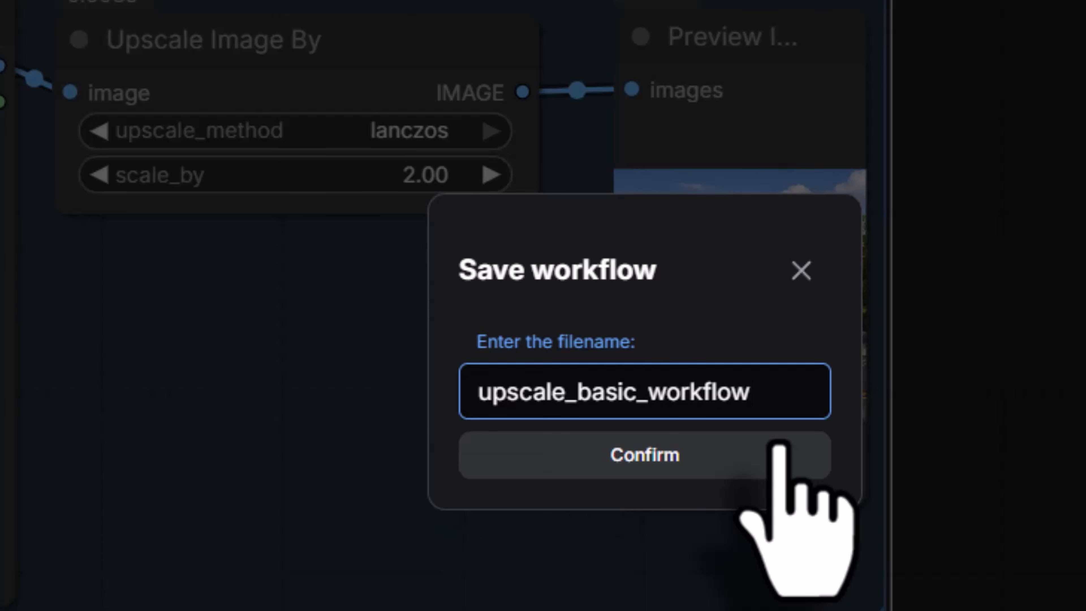
{"action": "left_click", "coordinate": [627, 472]}
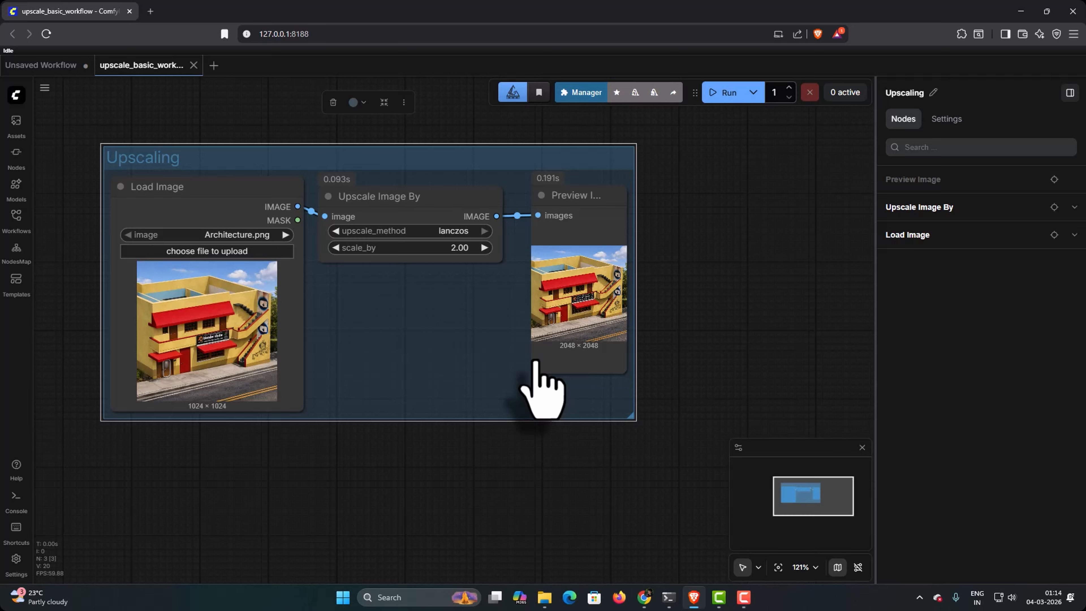
Turn on Nodes 2.0 and widen the Upscaling group so it fully encloses the Preview Image node
{"action": "left_click", "coordinate": [16, 93]}
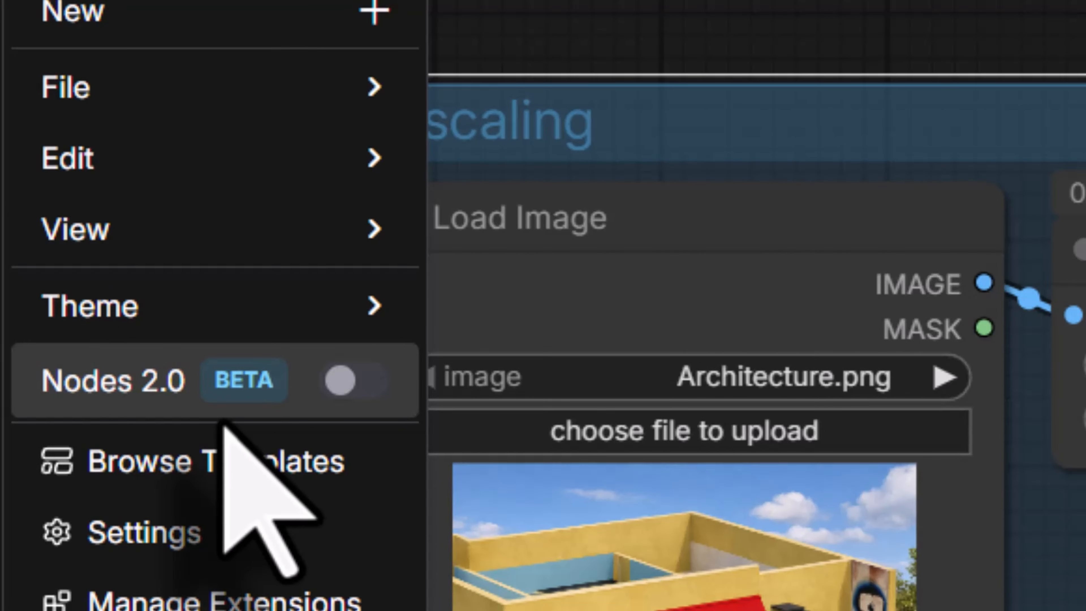
{"action": "left_click", "coordinate": [338, 389]}
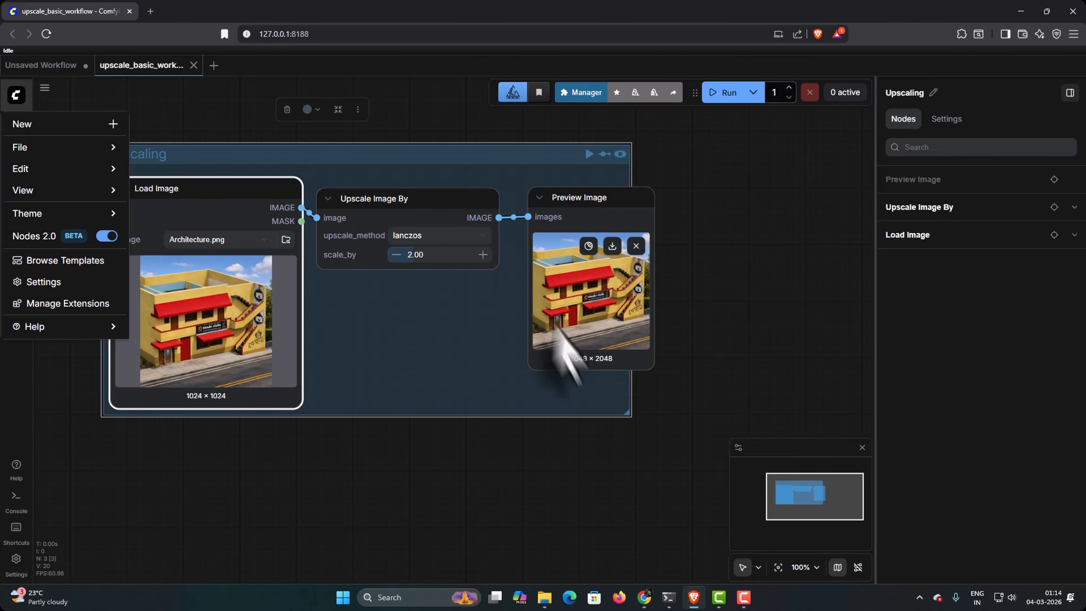
{"action": "left_click_drag", "start_coordinate": [626, 416], "coordinate": [661, 422]}
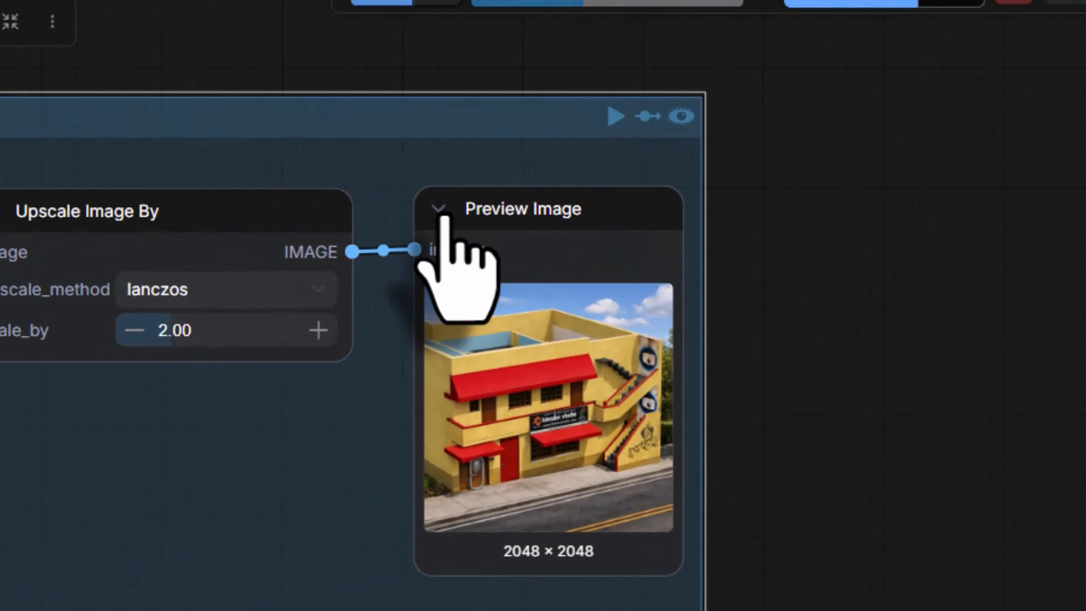
Collapse and re-expand the Preview Image, Upscale Image By and Load Image nodes one after another
{"action": "left_click", "coordinate": [539, 197]}
{"action": "left_click", "coordinate": [369, 229]}
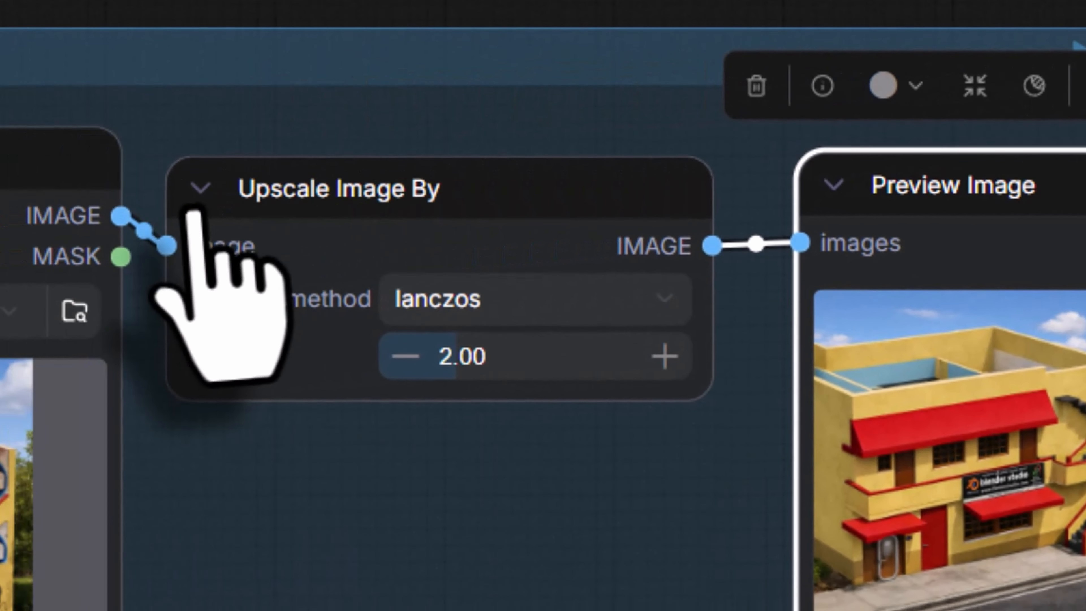
{"action": "left_click", "coordinate": [252, 213]}
{"action": "left_click", "coordinate": [252, 209]}
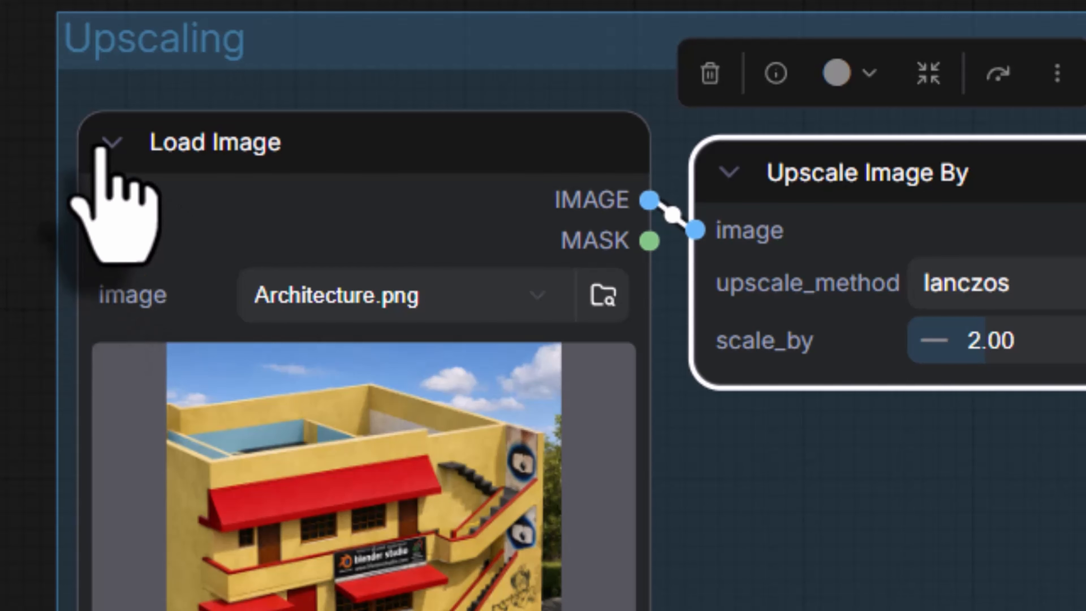
{"action": "left_click", "coordinate": [103, 164]}
{"action": "left_click", "coordinate": [100, 165]}
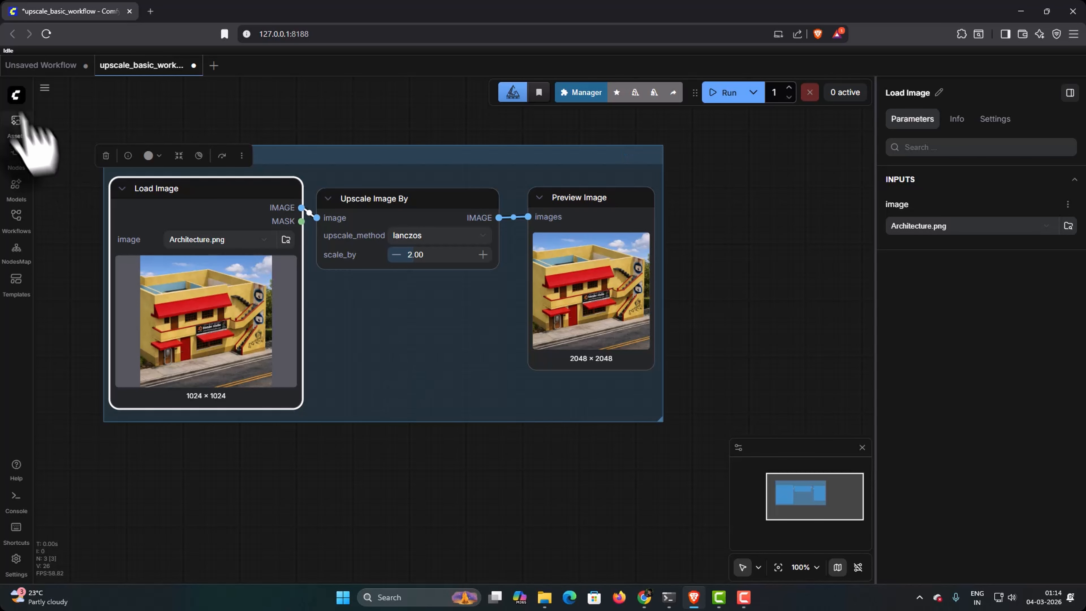
Turn off Nodes 2.0 to return to the classic node design, and deselect the Load Image node
{"action": "left_click", "coordinate": [17, 96]}
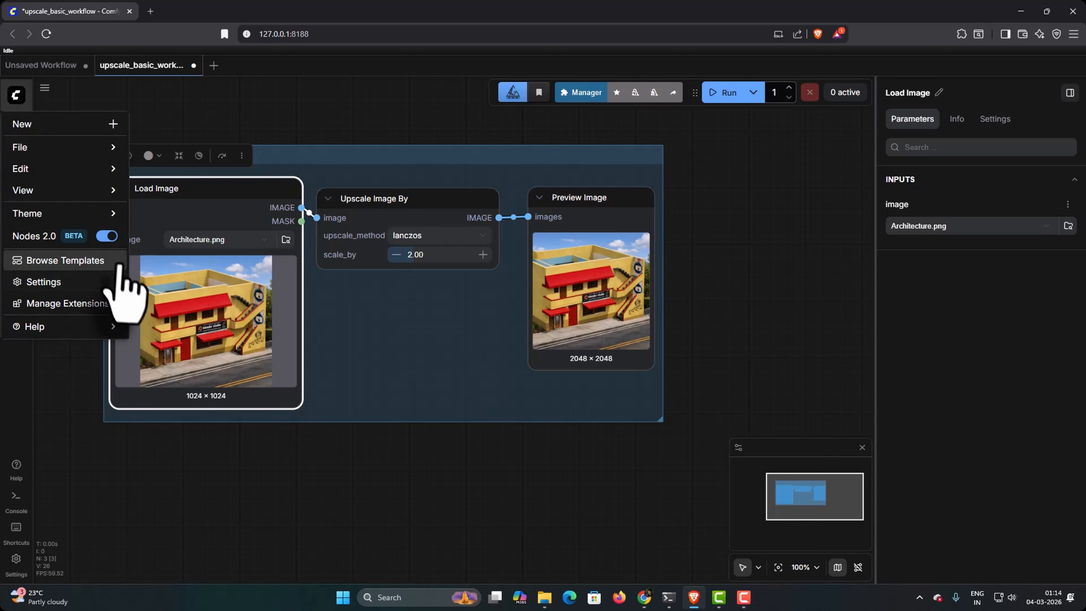
{"action": "left_click", "coordinate": [106, 236]}
{"action": "left_click", "coordinate": [383, 96]}
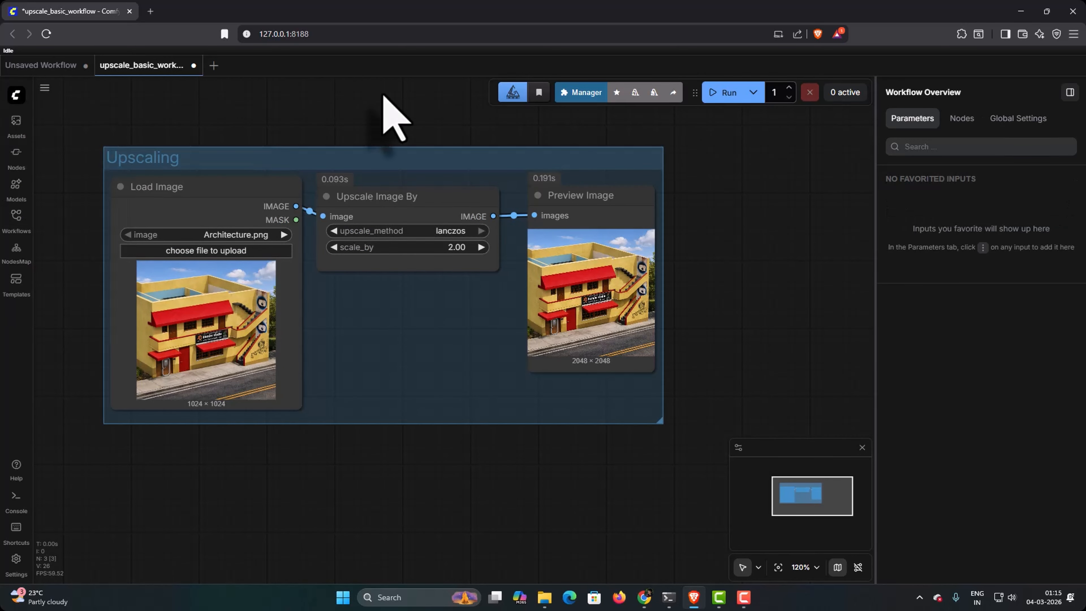